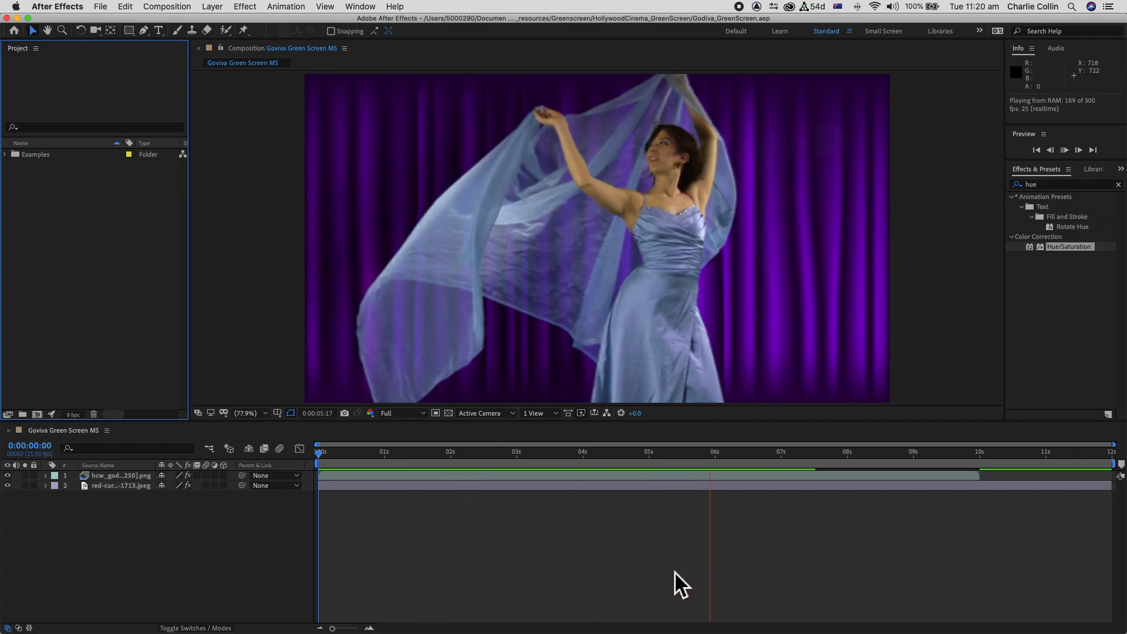
Stop the preview and start importing footage, browsing to the Assets folder inside Greenscreen > Godiva_GreenScreen
{"action": "key", "text": "space"}
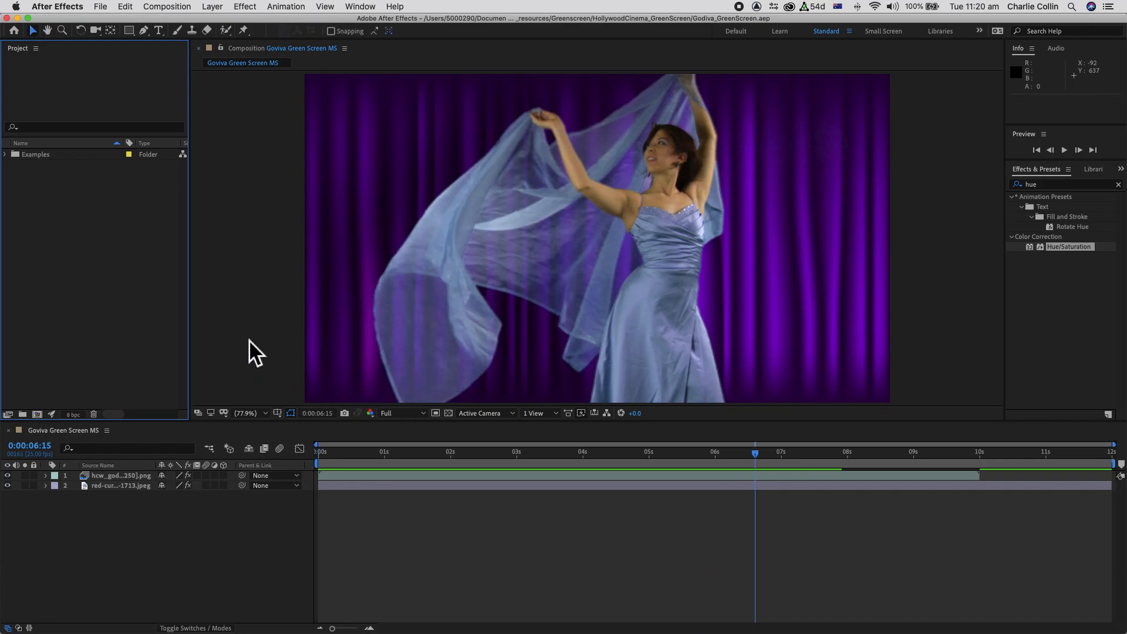
{"action": "double_click", "coordinate": [81, 227]}
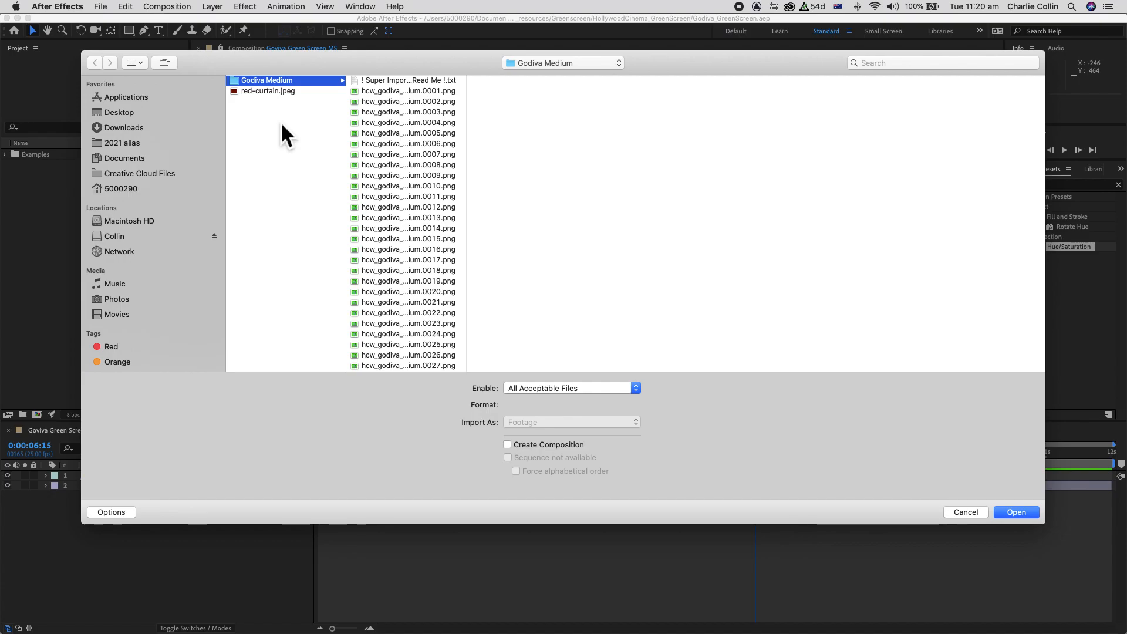
{"action": "left_click", "coordinate": [542, 67]}
{"action": "left_click", "coordinate": [552, 76]}
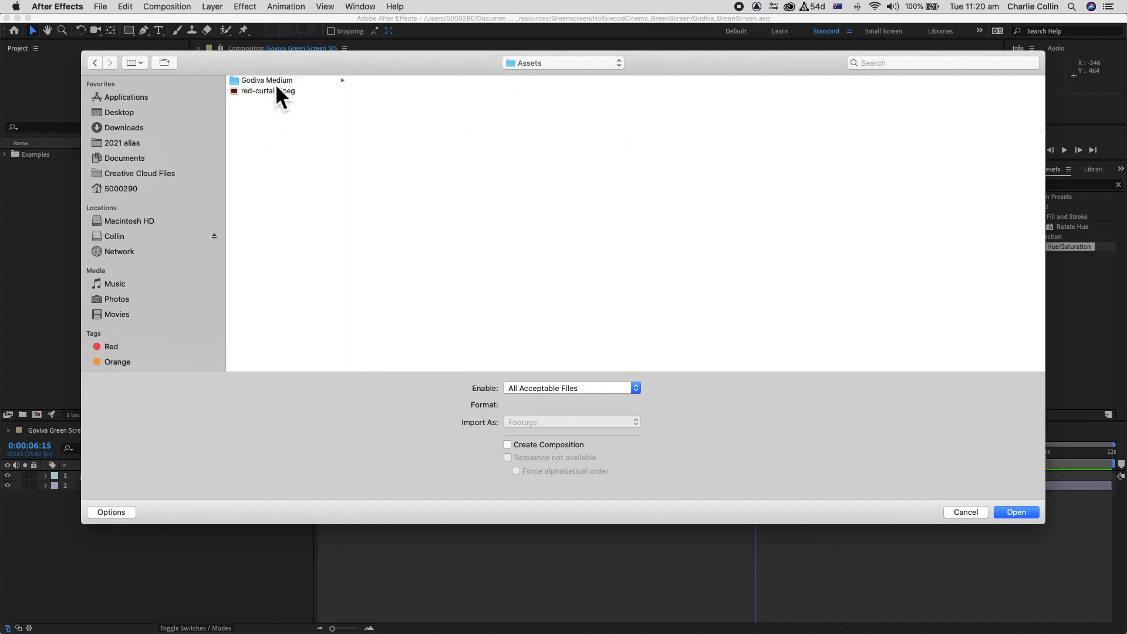
{"action": "left_click", "coordinate": [513, 62]}
{"action": "left_click", "coordinate": [558, 87]}
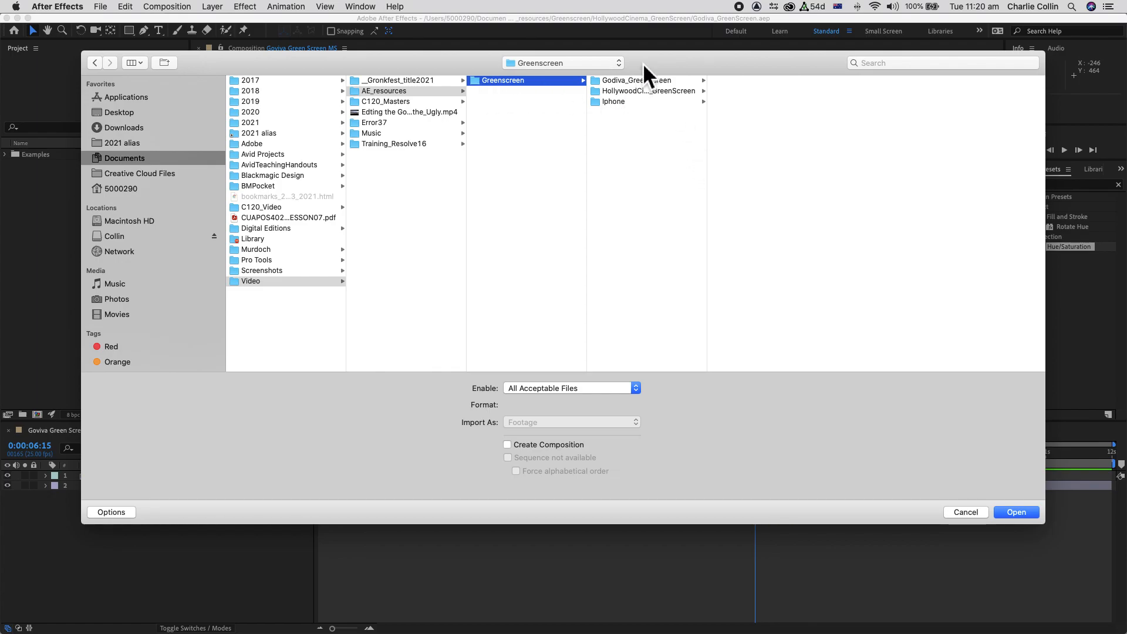
{"action": "left_click", "coordinate": [638, 82]}
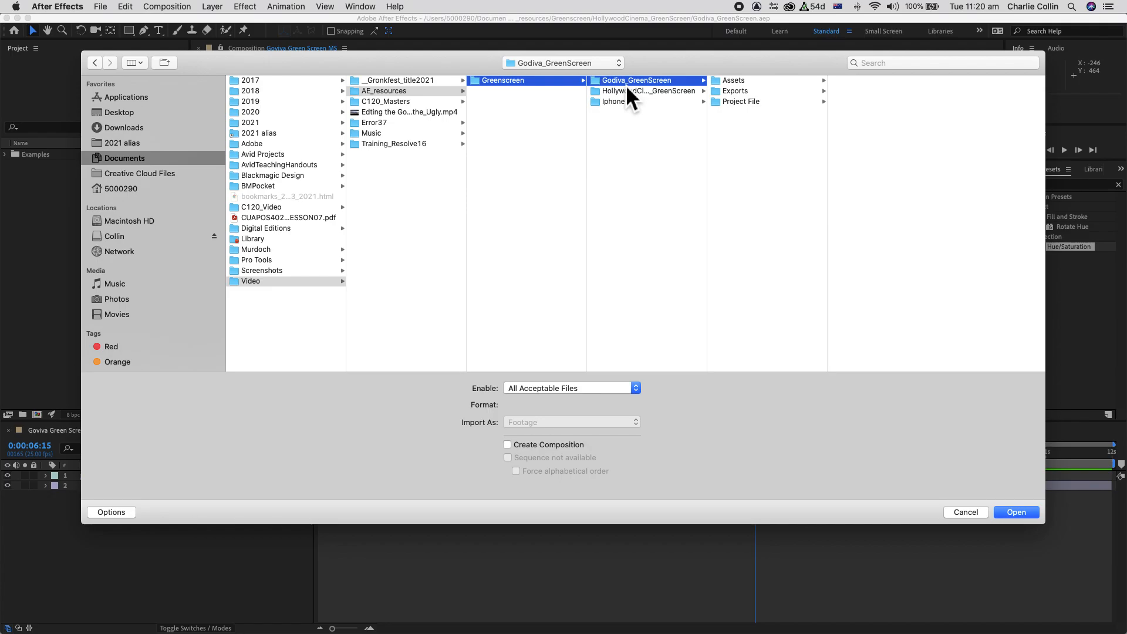
{"action": "left_click", "coordinate": [727, 81]}
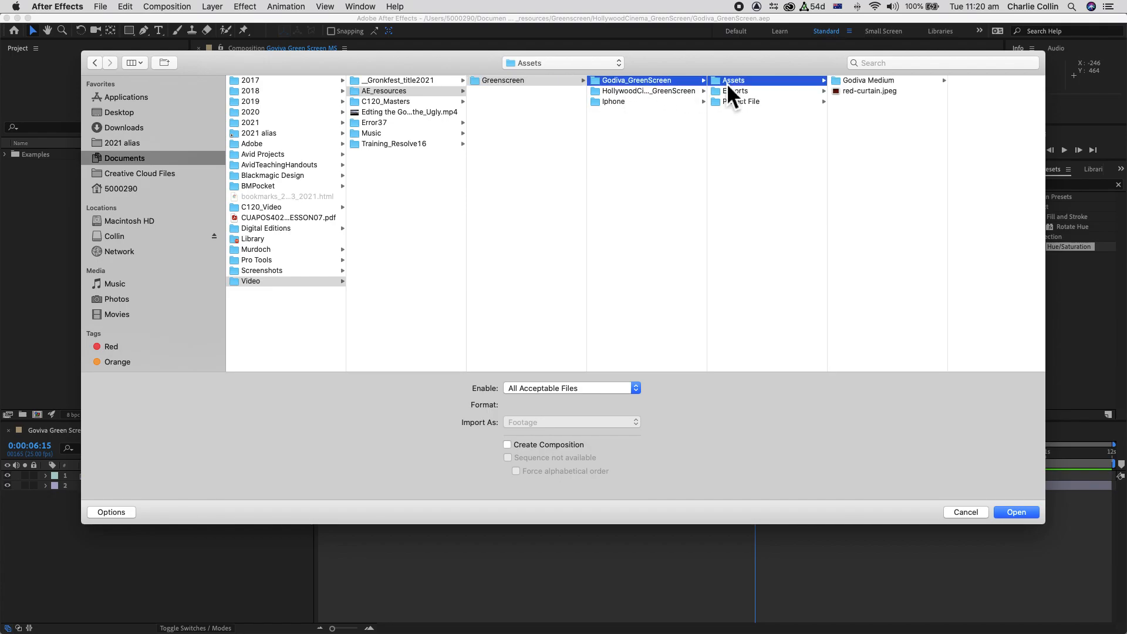
Examine the Godiva_GreenScreen folder structure, including the Godiva Medium folder, red-curtain.jpeg and the Project File folder
{"action": "left_click", "coordinate": [843, 83]}
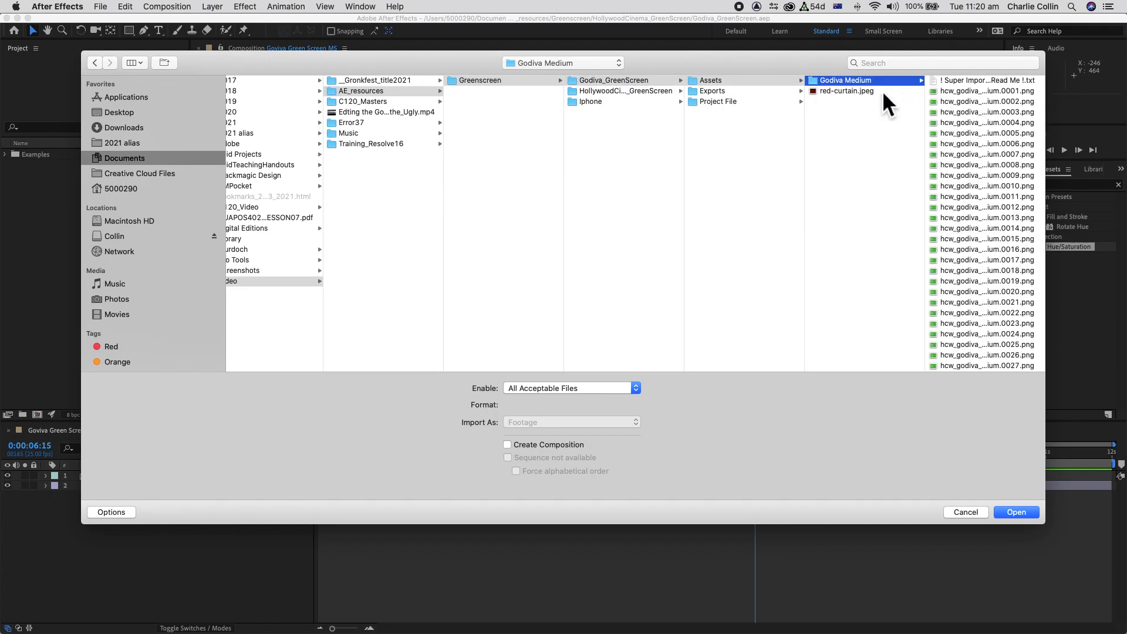
{"action": "left_click", "coordinate": [861, 92]}
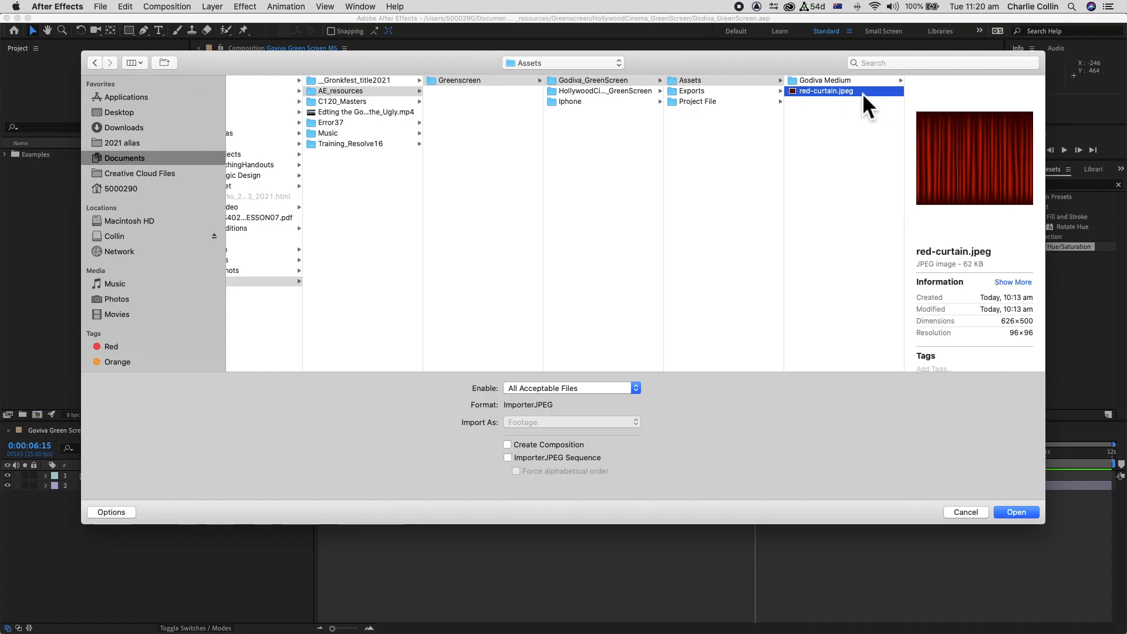
{"action": "left_click", "coordinate": [696, 93]}
{"action": "left_click", "coordinate": [696, 103]}
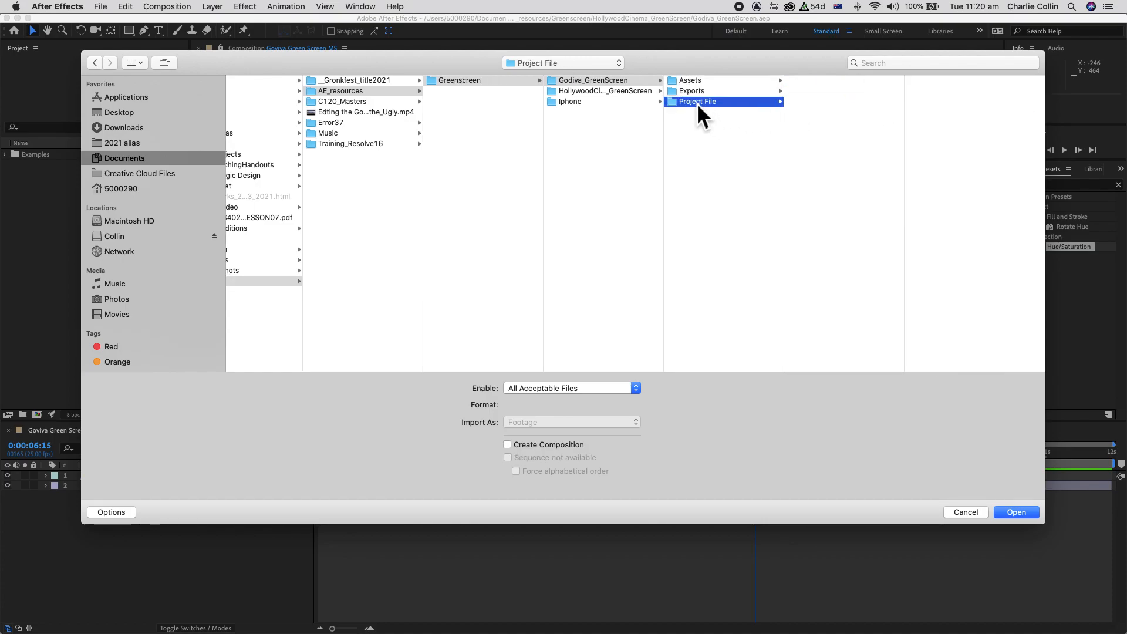
{"action": "left_click", "coordinate": [695, 81]}
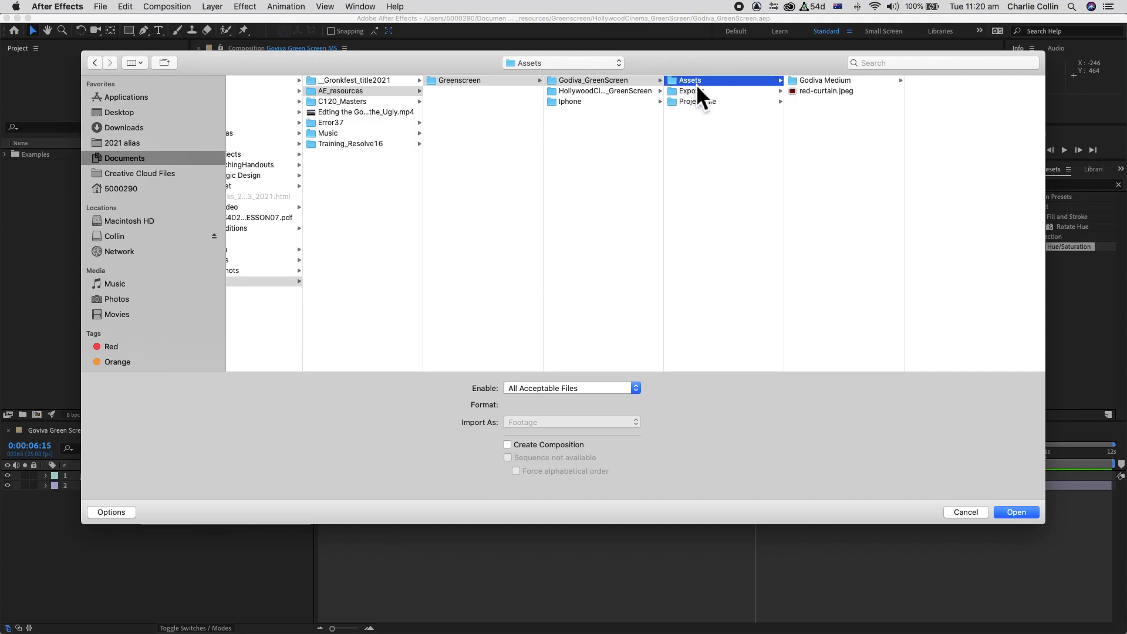
Open the Godiva Medium folder and look through its numbered PNG frames
{"action": "left_click", "coordinate": [808, 81]}
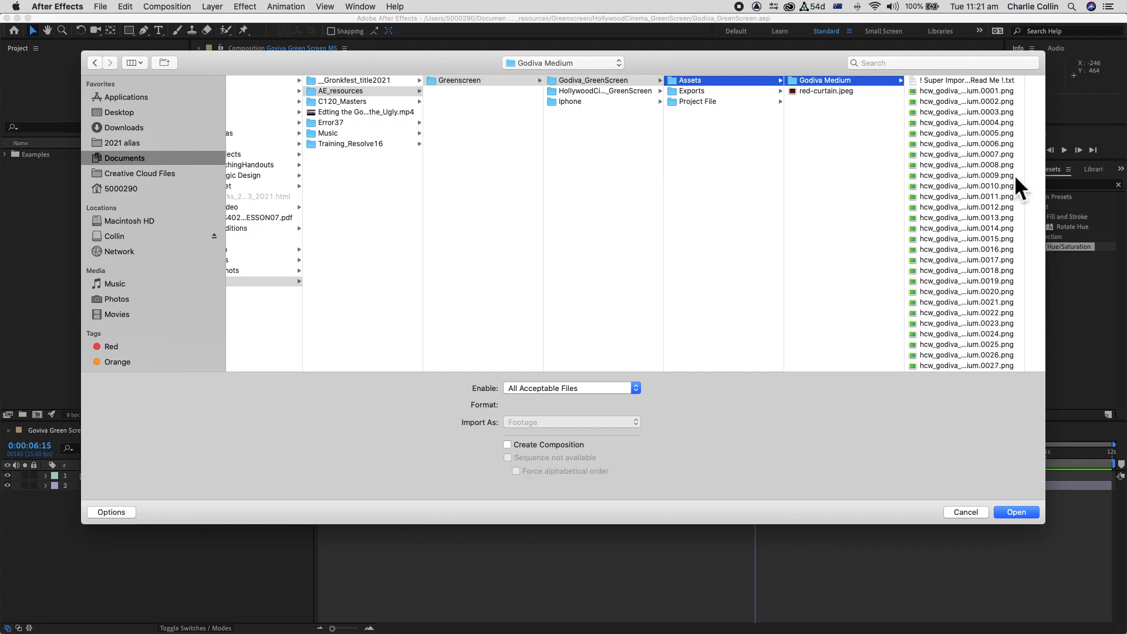
{"action": "scroll", "coordinate": [983, 182], "scroll_direction": "down", "scroll_amount": 2}
{"action": "scroll", "coordinate": [983, 192], "scroll_direction": "down", "scroll_amount": 10}
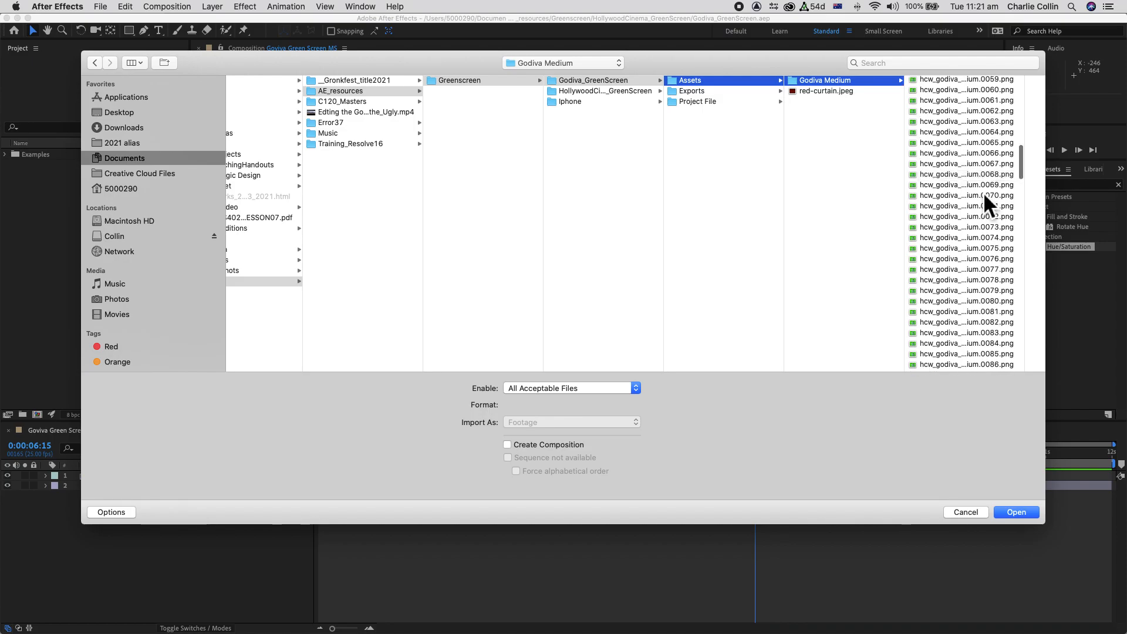
{"action": "left_click", "coordinate": [1024, 175]}
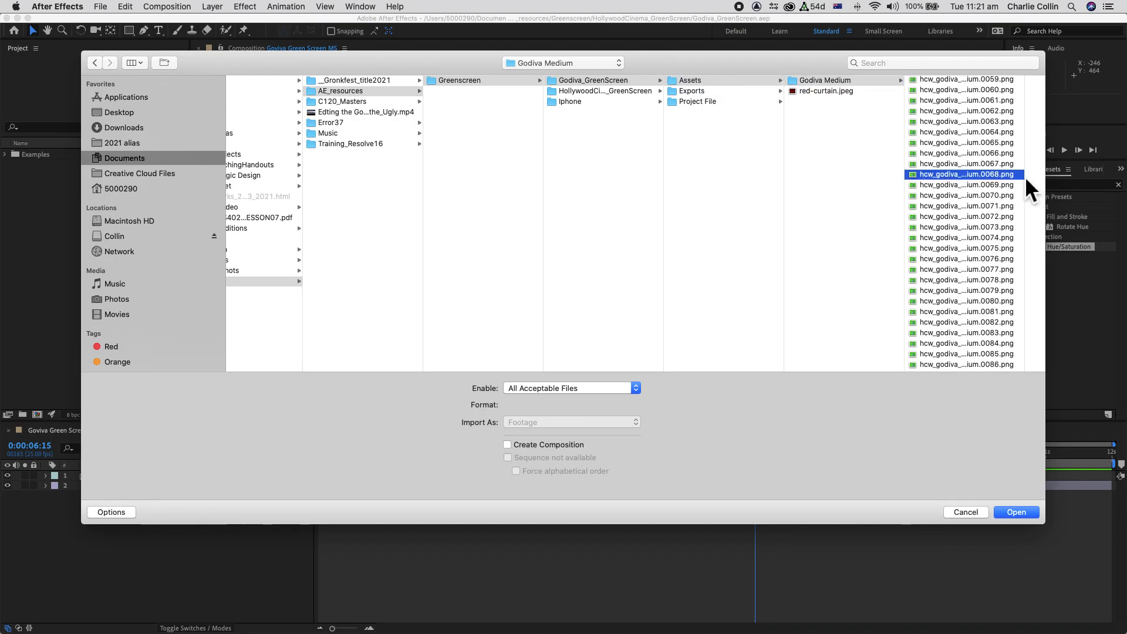
{"action": "key", "text": "shift+Up"}
{"action": "key", "text": "shift+Up"}
{"action": "scroll", "coordinate": [861, 179], "scroll_direction": "up", "scroll_amount": 12}
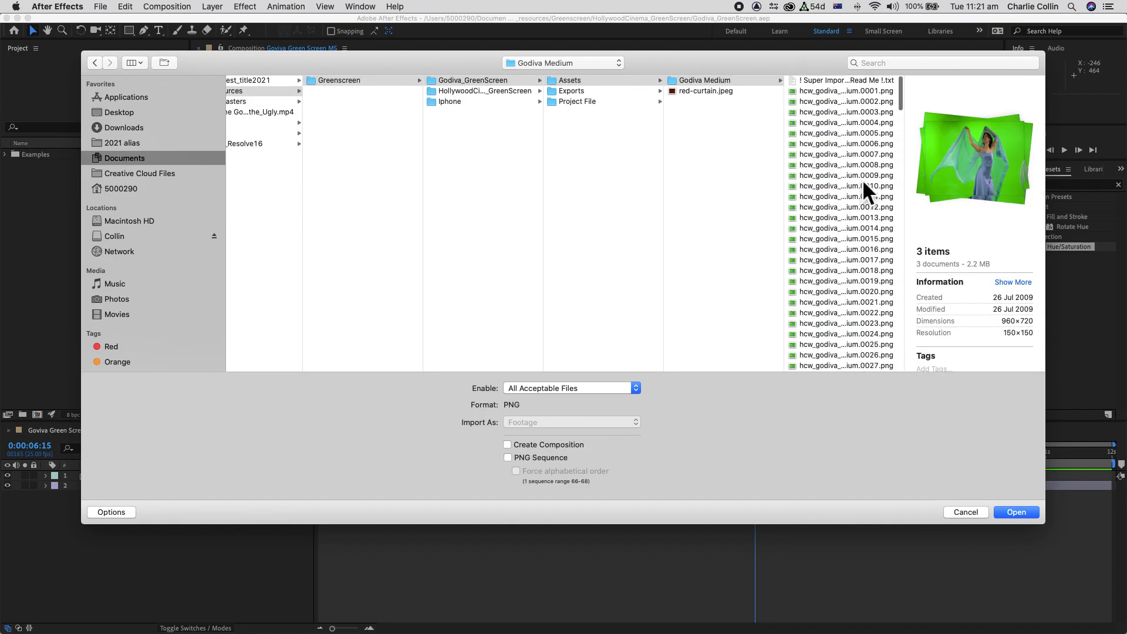
Import the Godiva frames as a PNG sequence, starting from hcw_godiva_medium.0001.png
{"action": "left_click", "coordinate": [810, 92]}
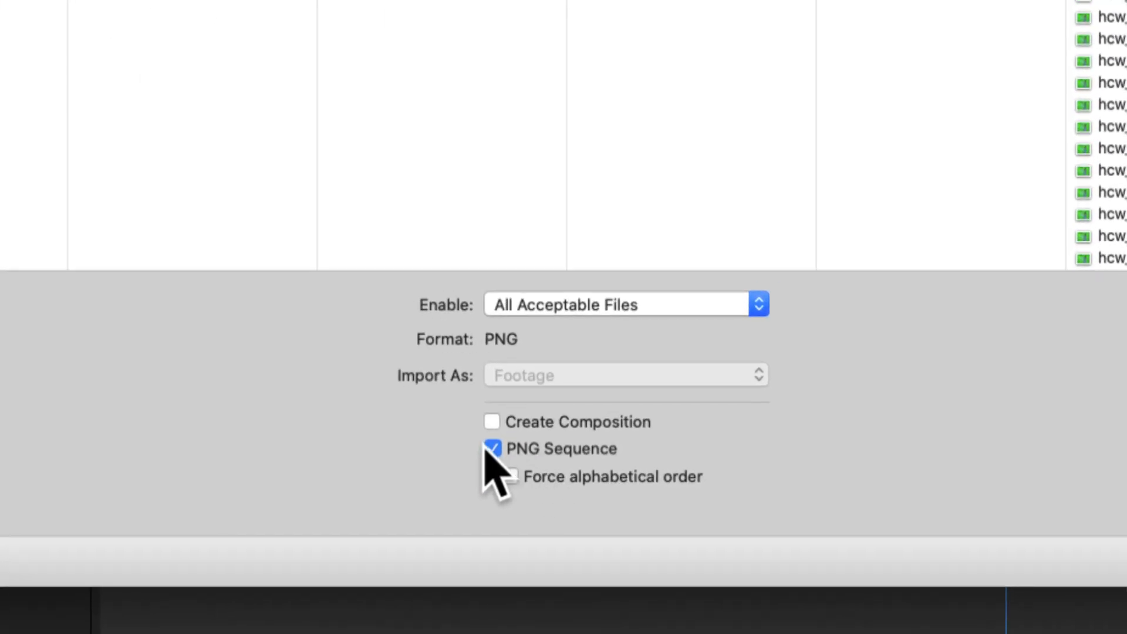
{"action": "left_click", "coordinate": [497, 449]}
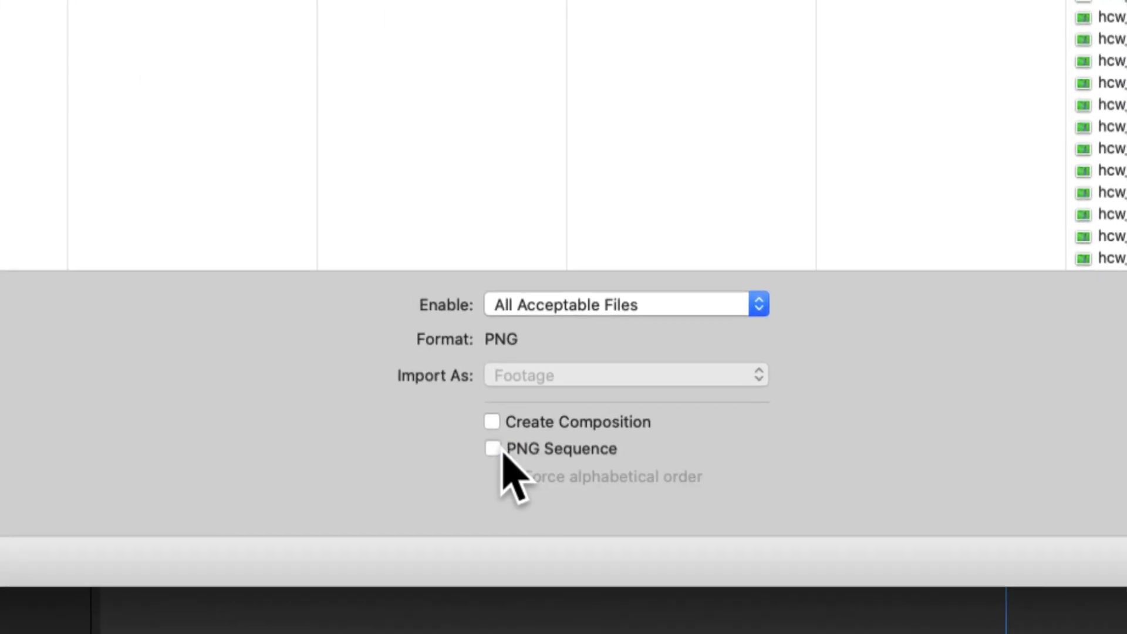
{"action": "left_click", "coordinate": [493, 449]}
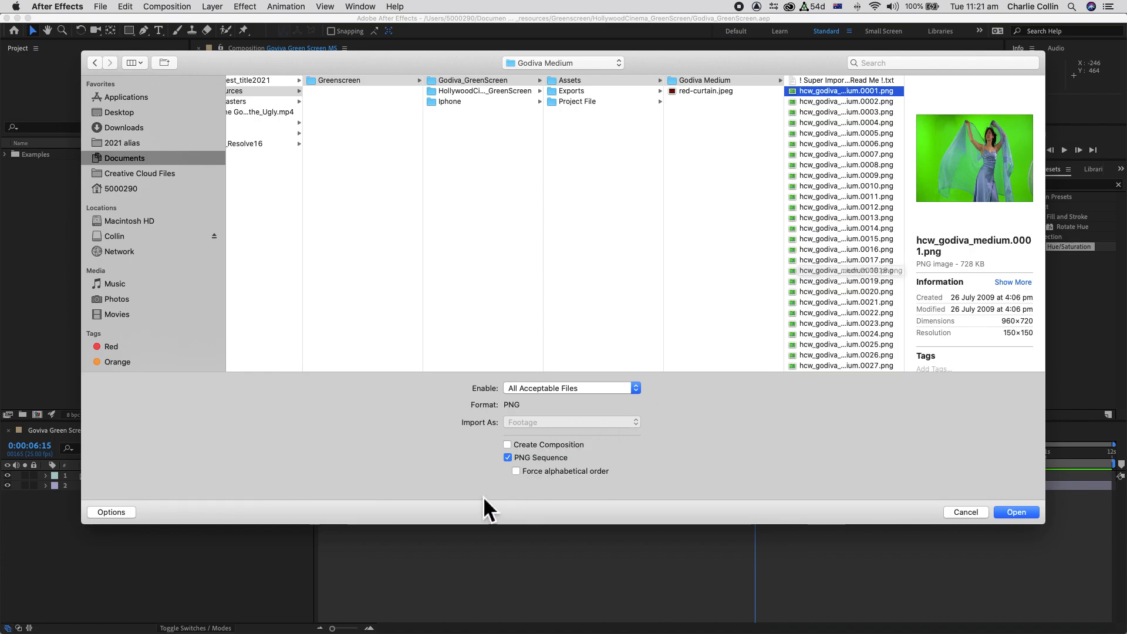
{"action": "left_click", "coordinate": [1025, 513]}
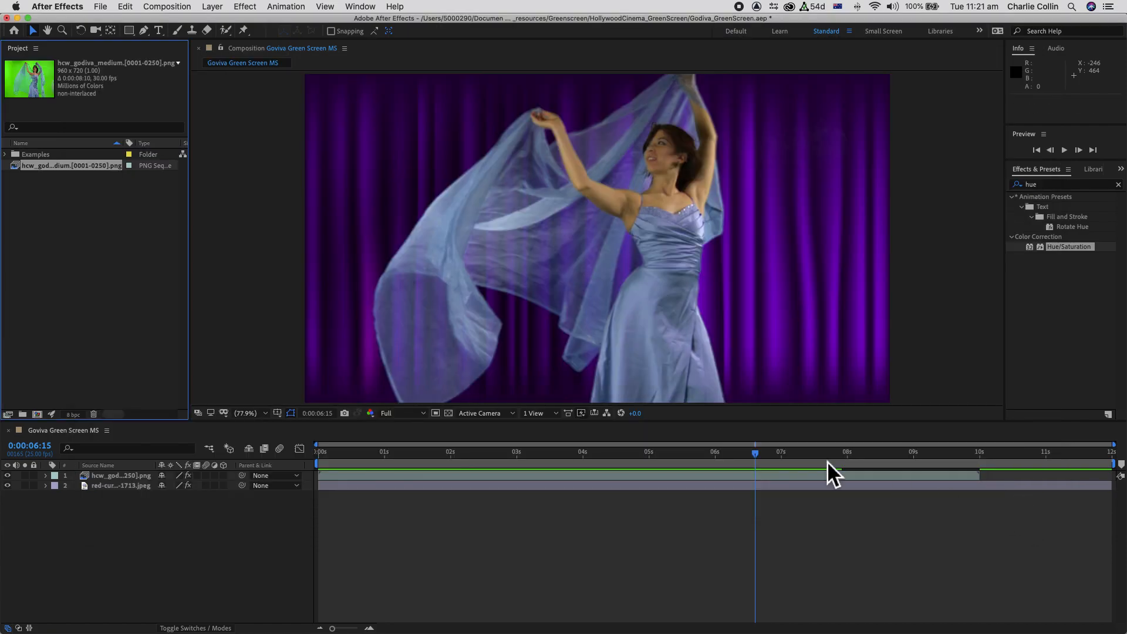
Import red-curtain.jpeg from the Assets folder into the project
{"action": "left_click", "coordinate": [82, 275]}
{"action": "left_click", "coordinate": [19, 167]}
{"action": "left_click", "coordinate": [90, 223]}
{"action": "double_click", "coordinate": [71, 219]}
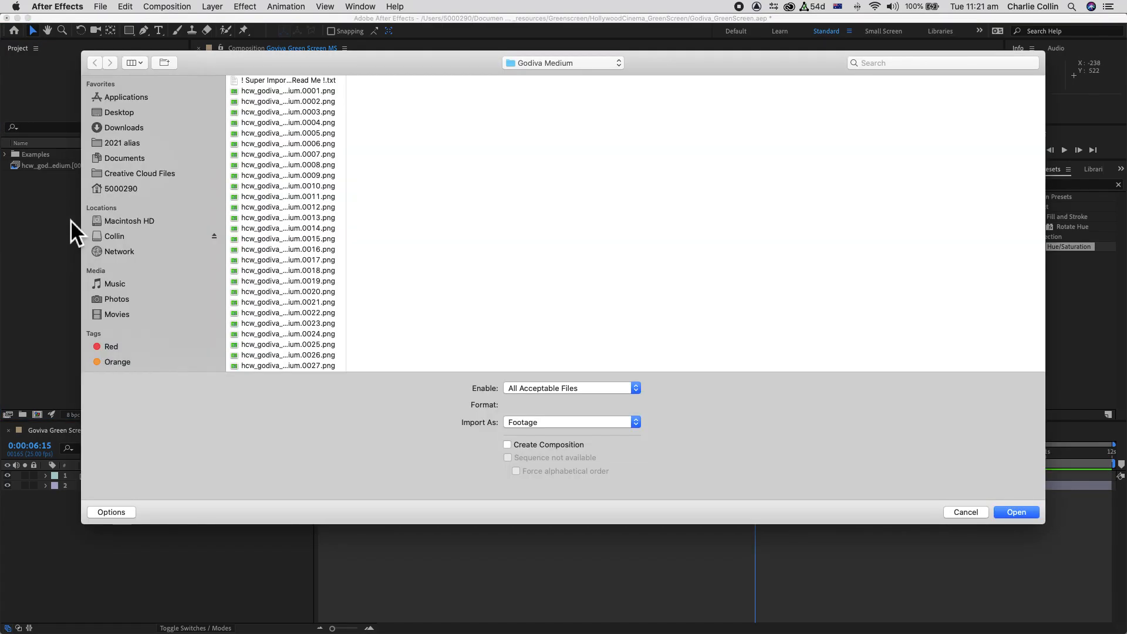
{"action": "left_click", "coordinate": [541, 64]}
{"action": "left_click", "coordinate": [544, 78]}
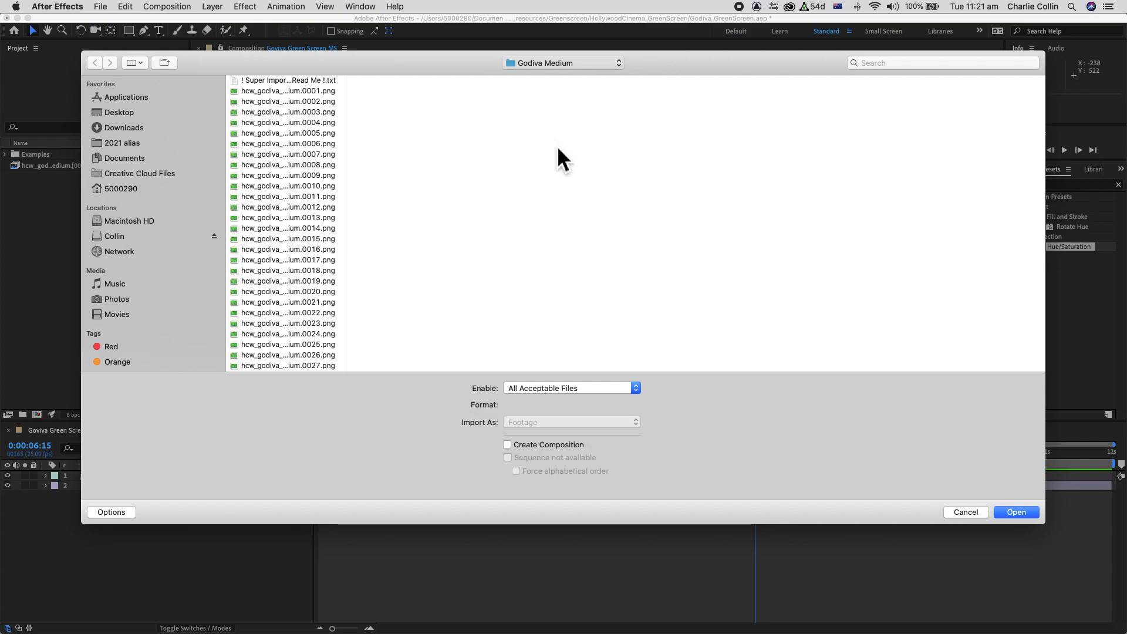
{"action": "left_click", "coordinate": [883, 91]}
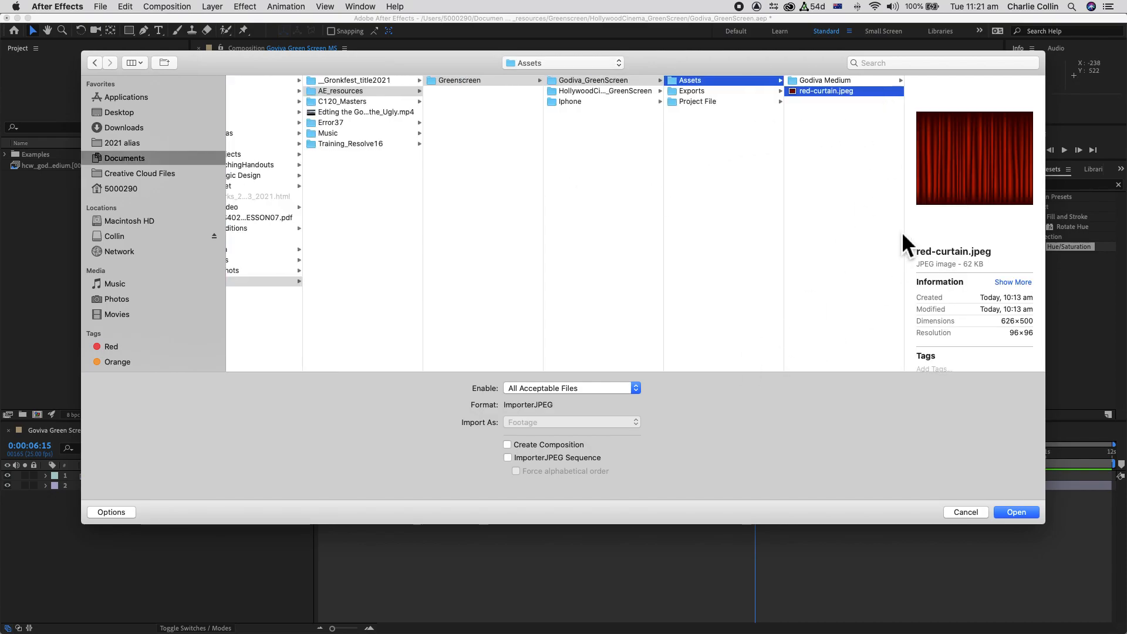
{"action": "left_click", "coordinate": [1017, 512]}
{"action": "left_click", "coordinate": [57, 220]}
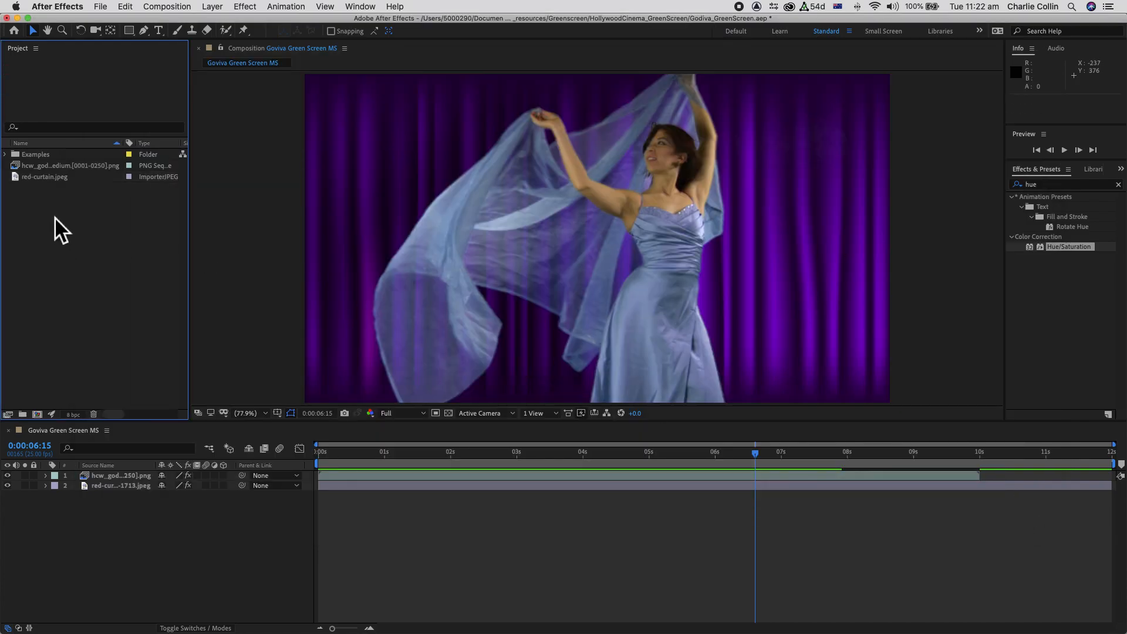
Open the imported Godiva PNG sequence in the footage viewer and scrub through it
{"action": "left_click", "coordinate": [40, 169]}
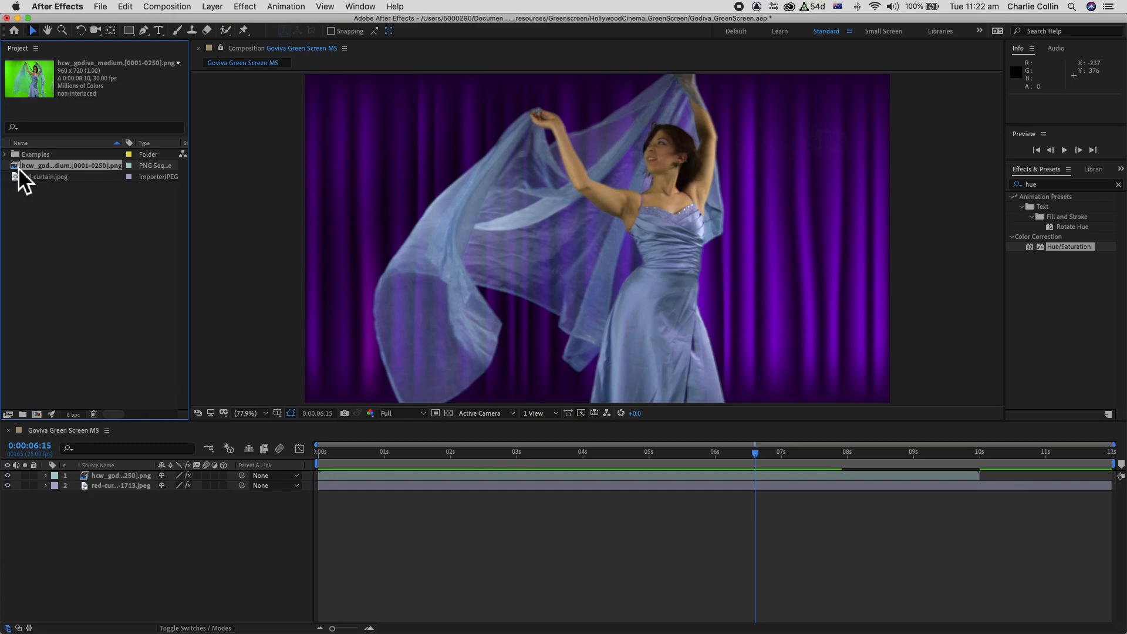
{"action": "double_click", "coordinate": [19, 168]}
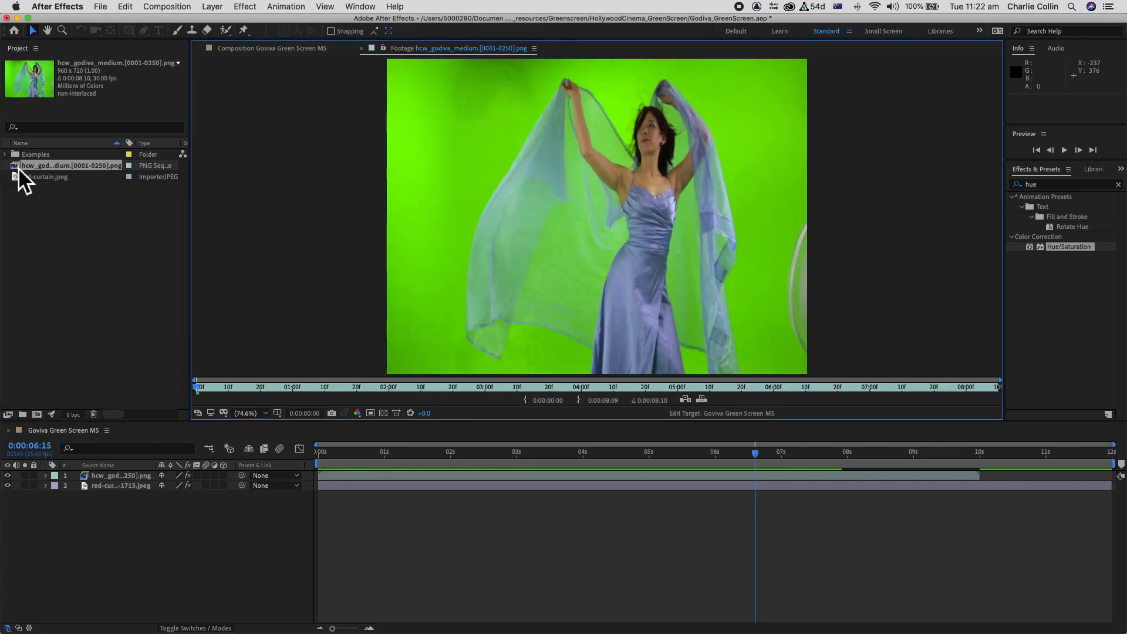
{"action": "left_click_drag", "start_coordinate": [246, 386], "coordinate": [319, 397]}
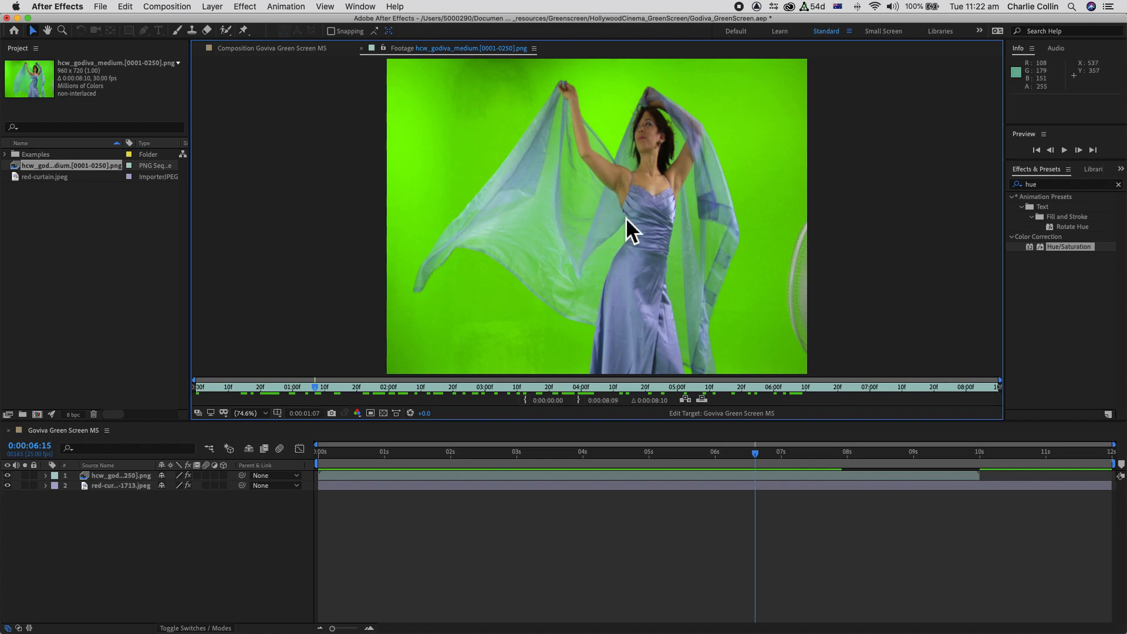
{"action": "left_click_drag", "start_coordinate": [519, 385], "coordinate": [499, 386]}
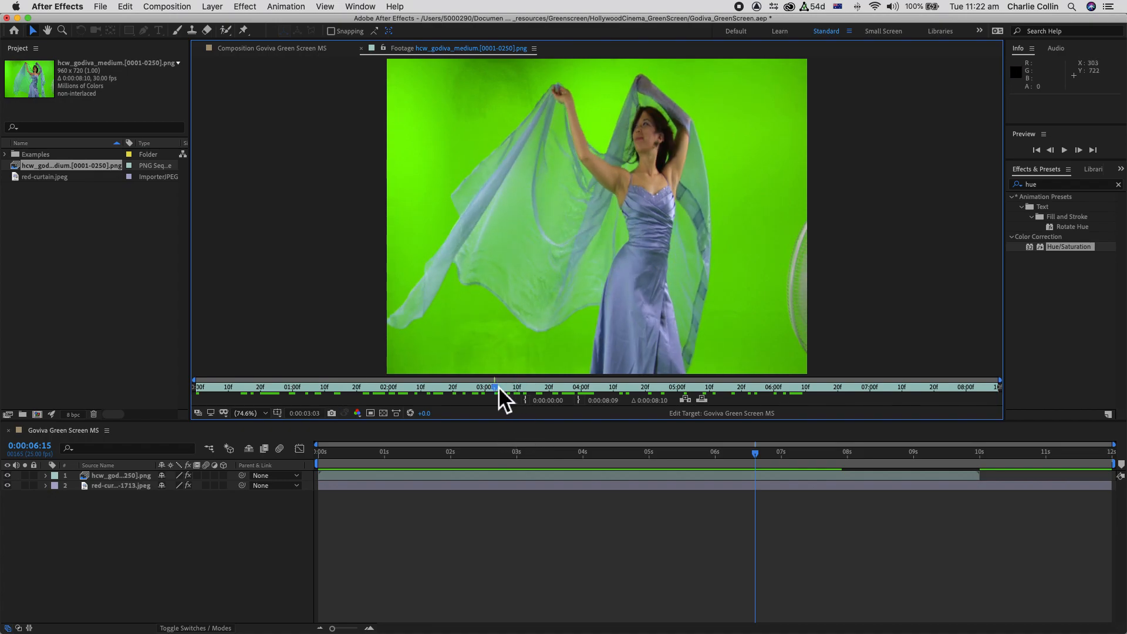
Interpret the Godiva PNG sequence with an assumed frame rate of 25 frames per second
{"action": "right_click", "coordinate": [146, 168]}
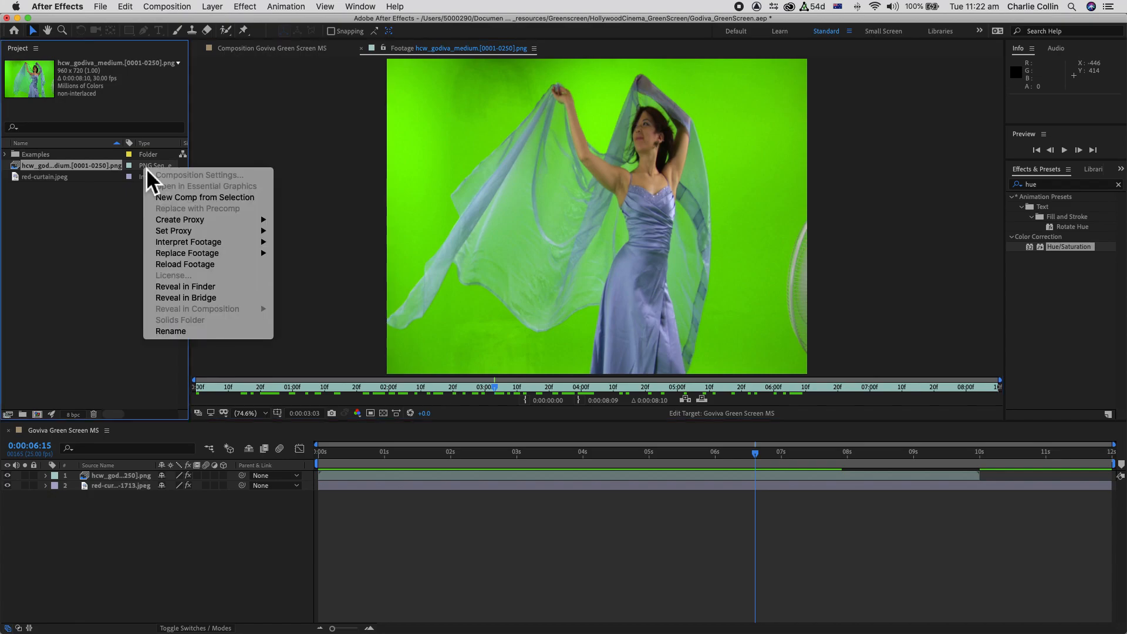
{"action": "mouse_move", "coordinate": [199, 243]}
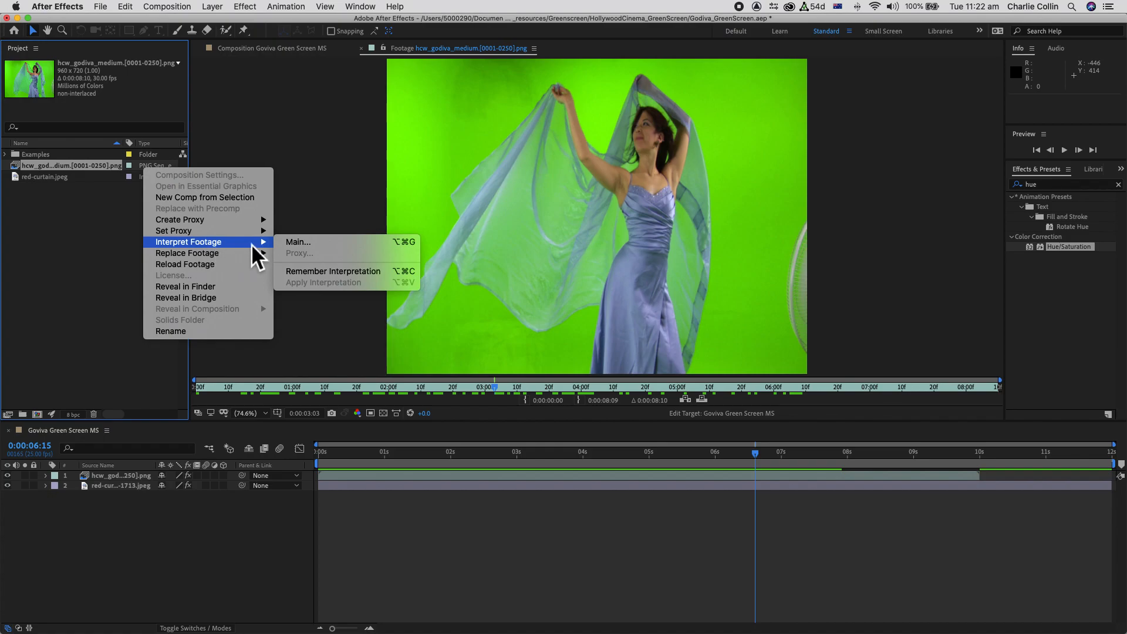
{"action": "left_click", "coordinate": [321, 244]}
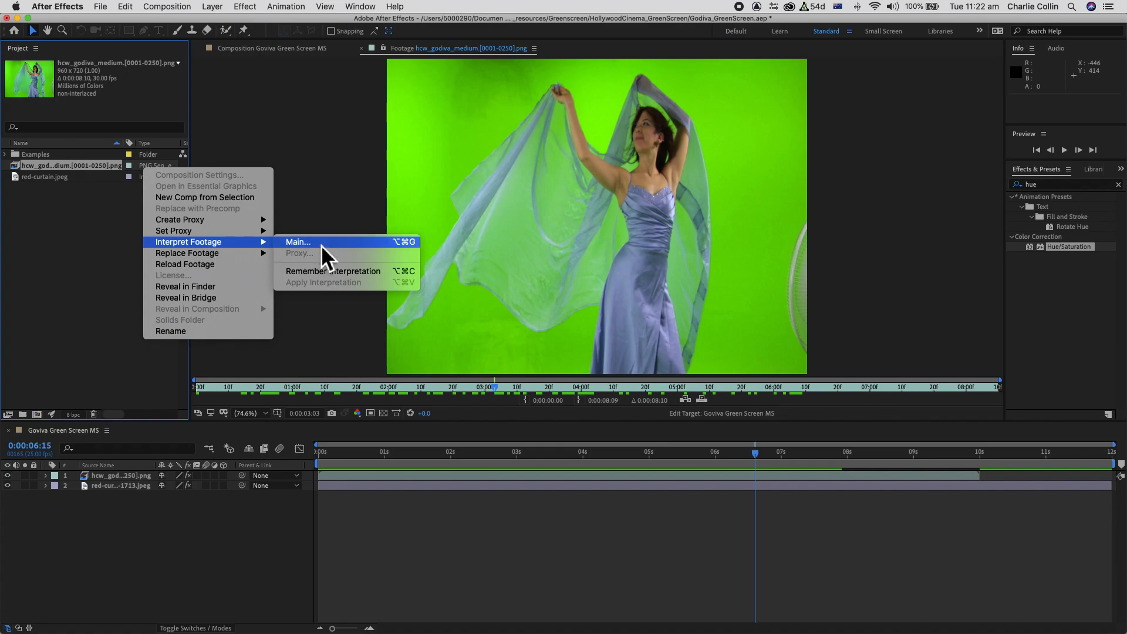
{"action": "left_click_drag", "start_coordinate": [573, 114], "coordinate": [541, 93]}
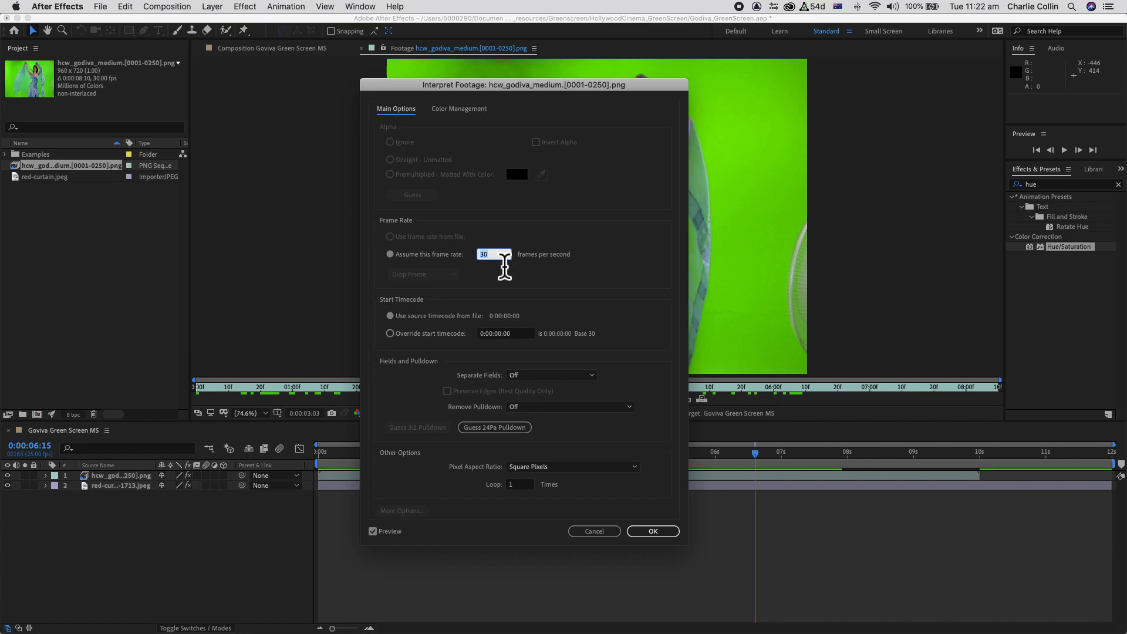
{"action": "type", "text": "25"}
{"action": "left_click", "coordinate": [599, 273]}
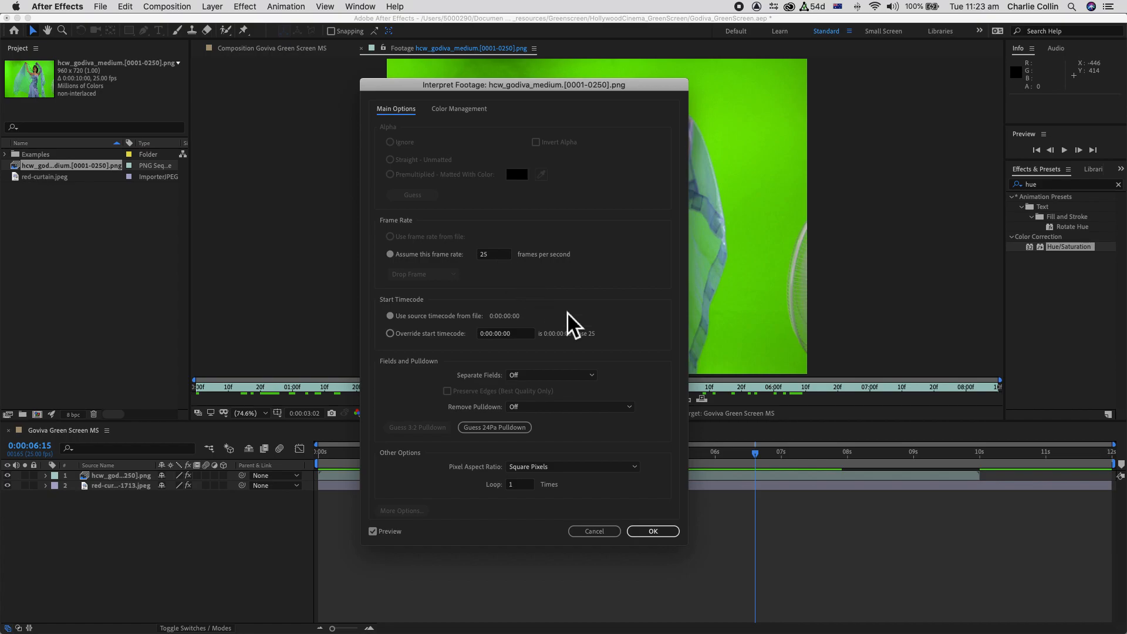
Set the Godiva sequence's pixel aspect ratio to HDV 1080/DVCPRO HD 720 (1.33) and apply the footage interpretation
{"action": "left_click_drag", "start_coordinate": [555, 97], "coordinate": [553, 123]}
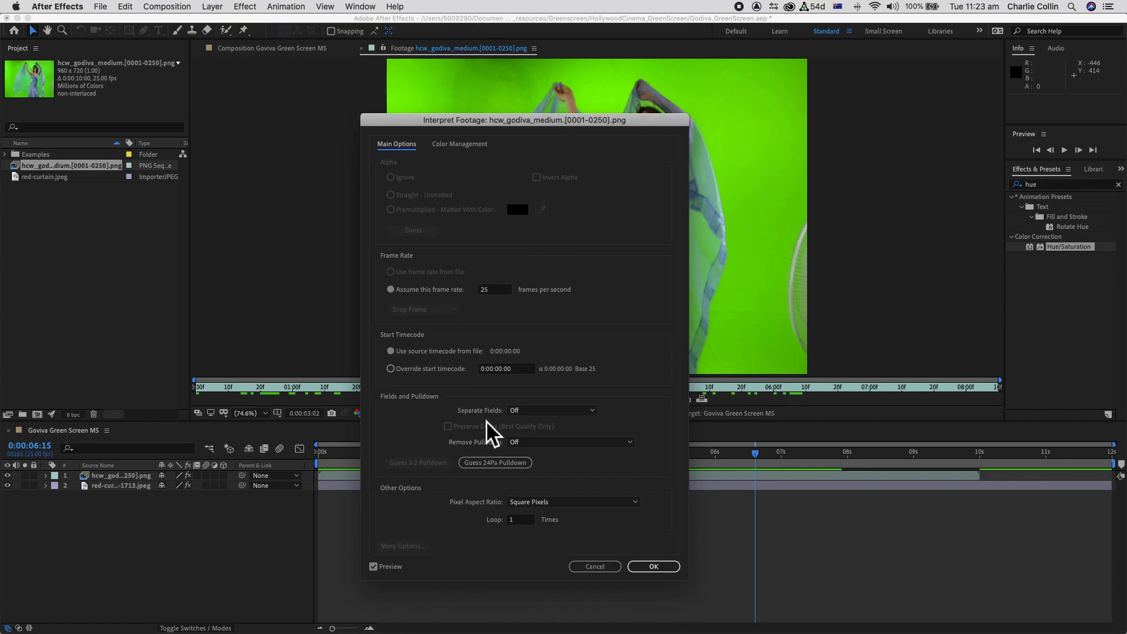
{"action": "left_click", "coordinate": [635, 502]}
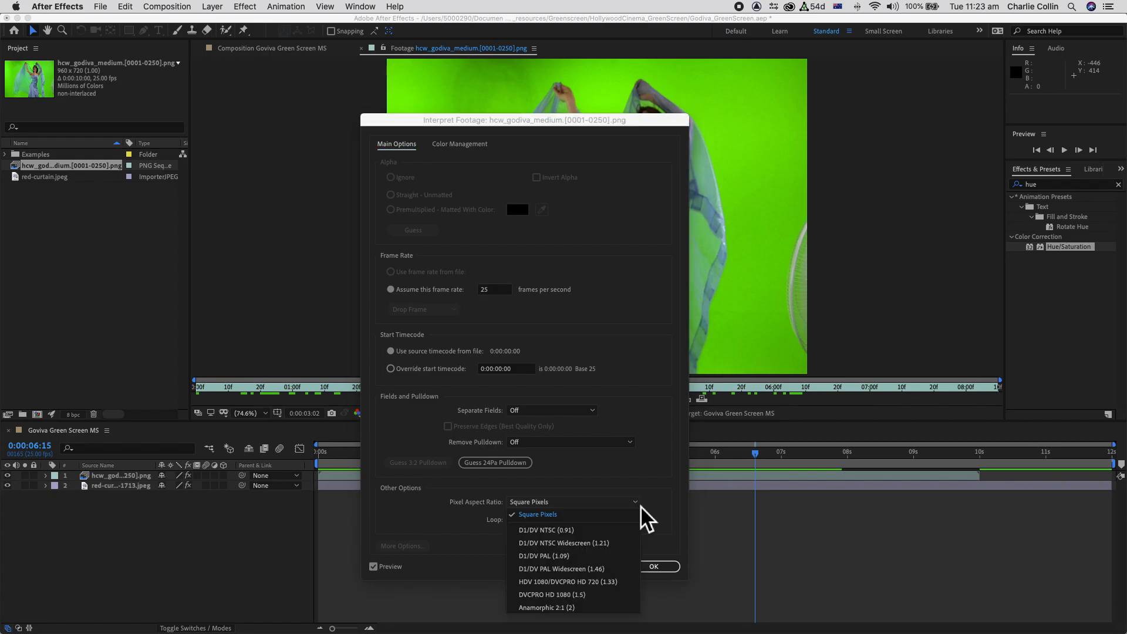
{"action": "left_click", "coordinate": [604, 584]}
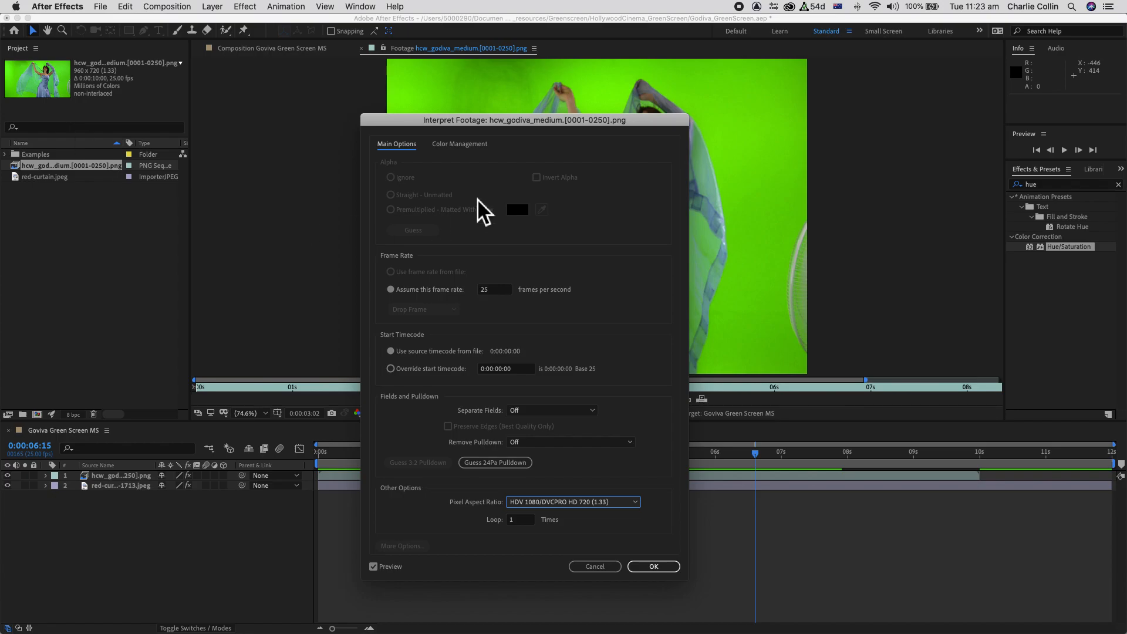
{"action": "left_click", "coordinate": [464, 146]}
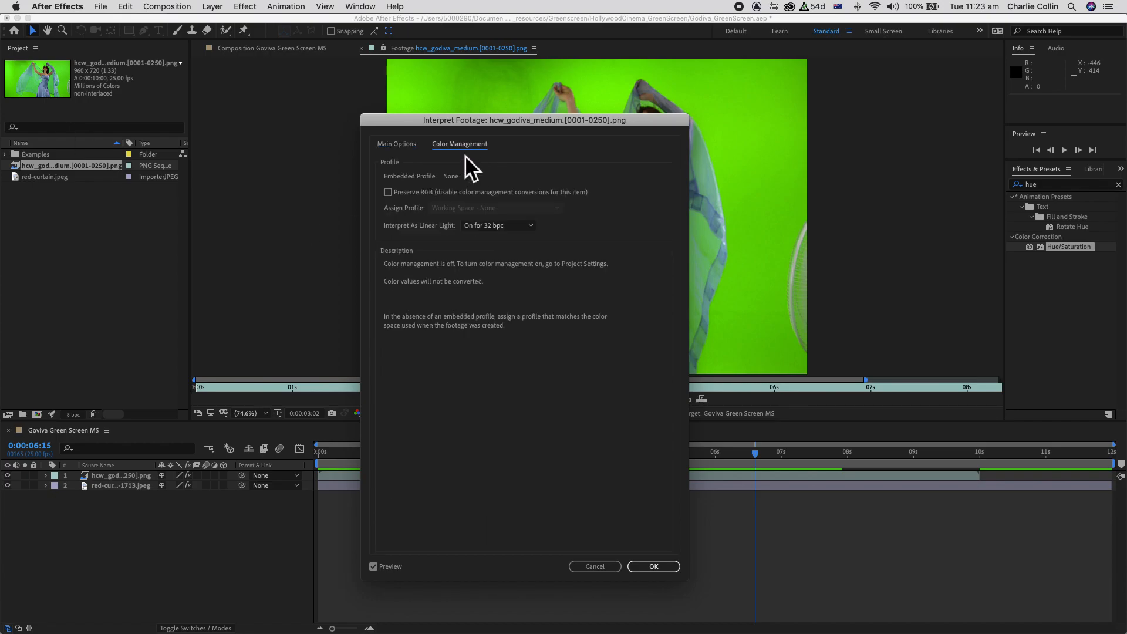
{"action": "left_click", "coordinate": [405, 146]}
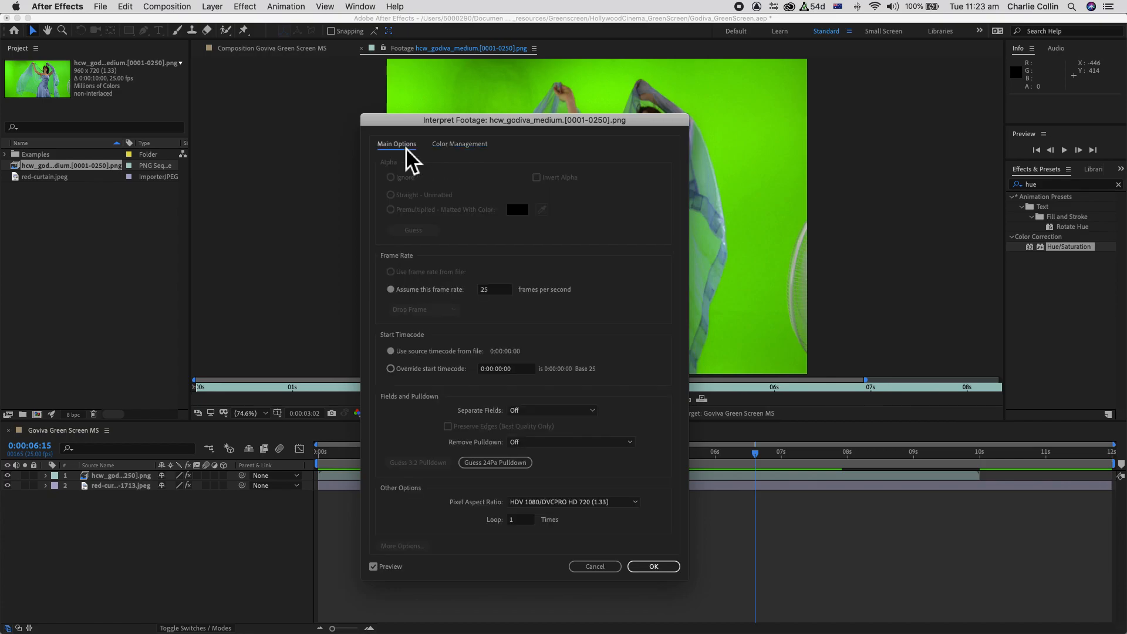
{"action": "left_click", "coordinate": [668, 567]}
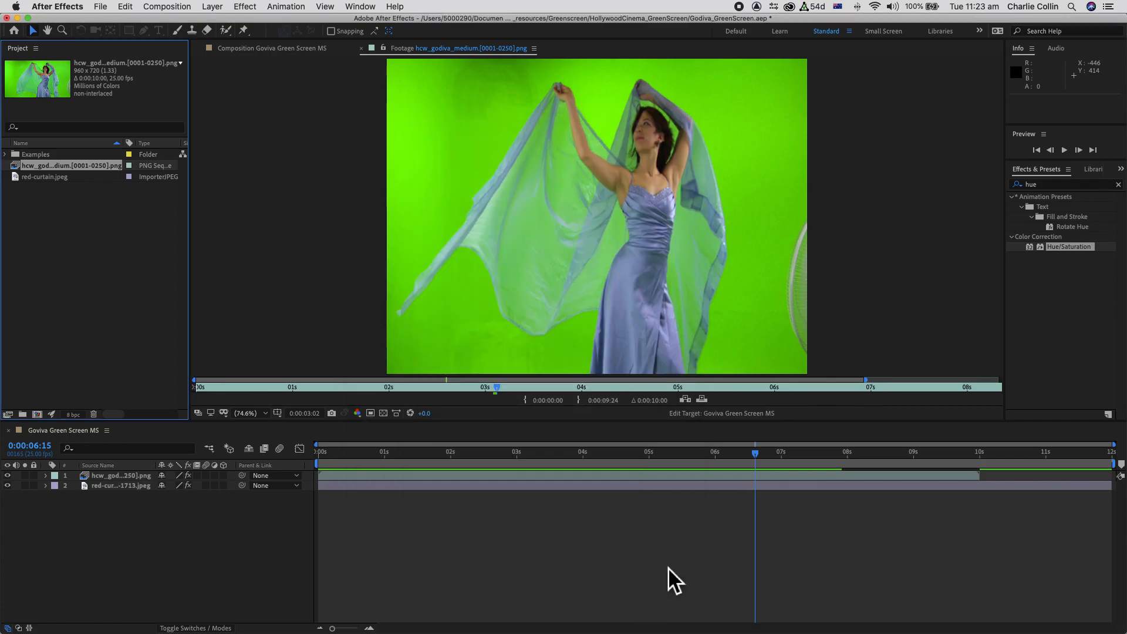
Close the Godiva footage viewer and clear the selection in the project
{"action": "left_click", "coordinate": [85, 295]}
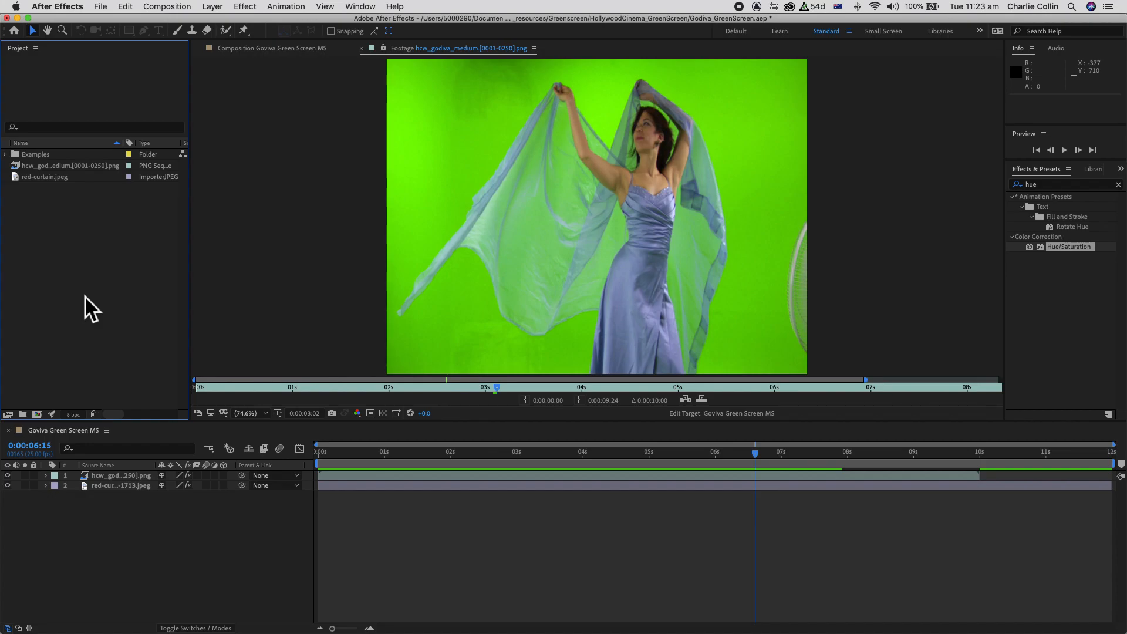
{"action": "left_click", "coordinate": [20, 165]}
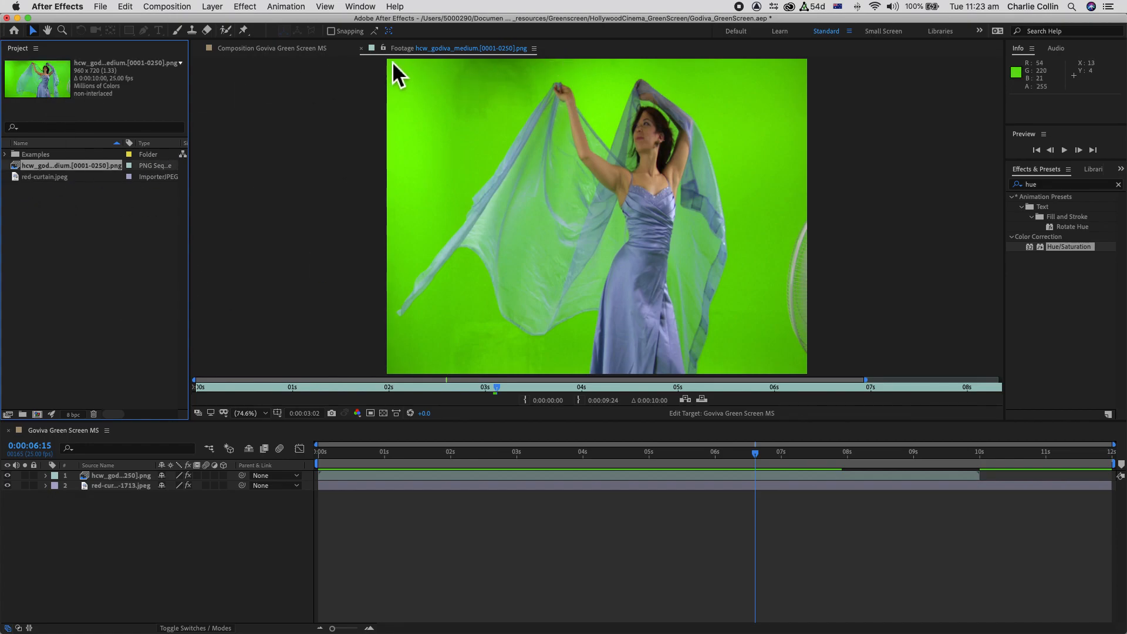
{"action": "left_click", "coordinate": [361, 48]}
{"action": "left_click", "coordinate": [82, 288]}
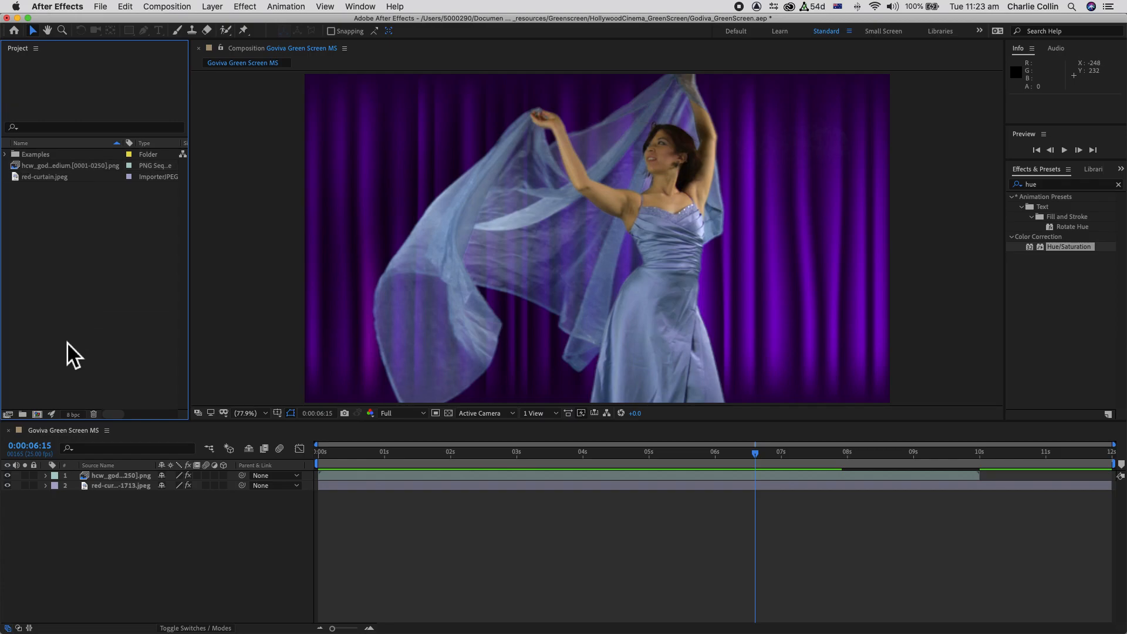
Start a new composition and name it "Godiva Green Screen" followed by the surname
{"action": "left_click", "coordinate": [37, 415]}
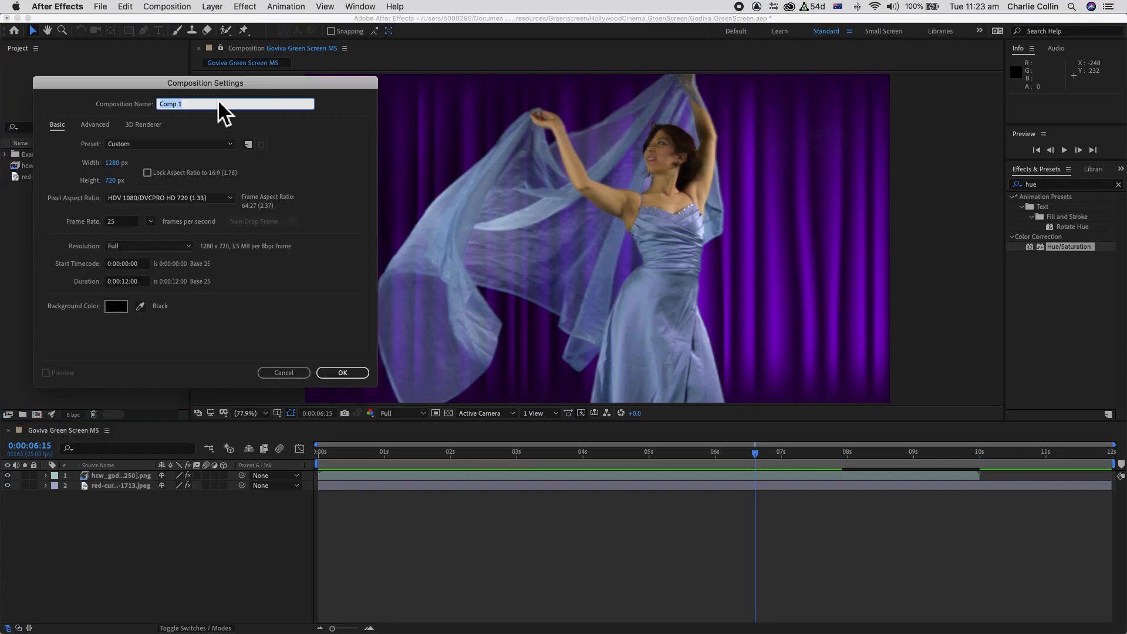
{"action": "left_click_drag", "start_coordinate": [217, 83], "coordinate": [263, 86]}
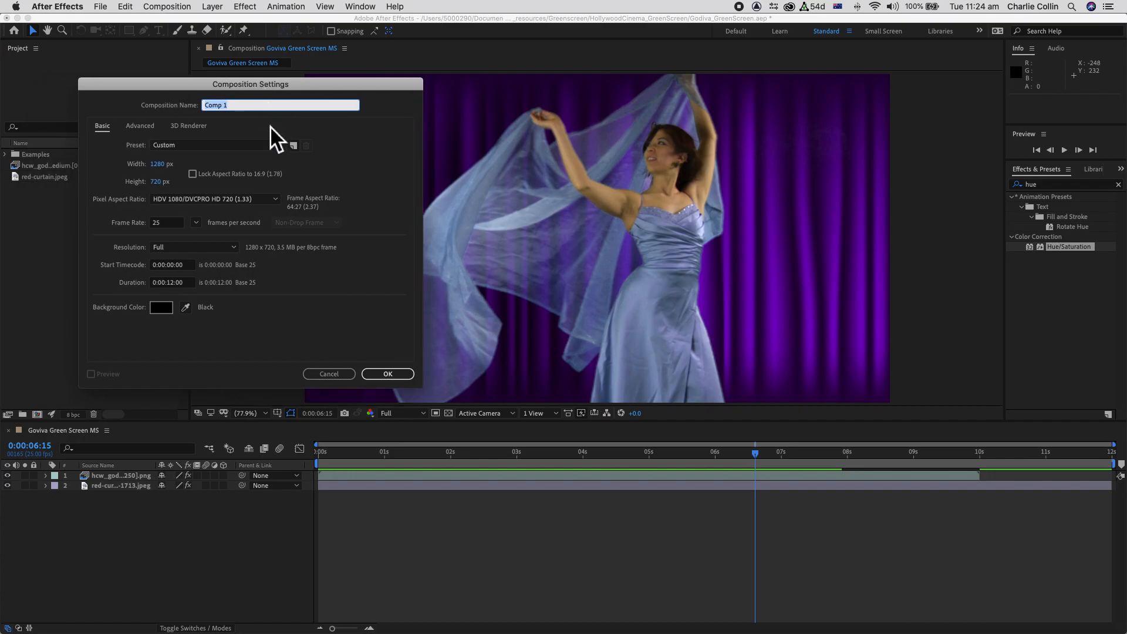
{"action": "type", "text": "Go"}
{"action": "type", "text": "i=v"}
{"action": "key", "text": "BackSpace"}
{"action": "key", "text": "BackSpace"}
{"action": "type", "text": "va Green Screen Collin"}
{"action": "left_click", "coordinate": [213, 105]}
{"action": "key", "text": "BackSpace"}
{"action": "type", "text": "d"}
{"action": "left_click", "coordinate": [400, 141]}
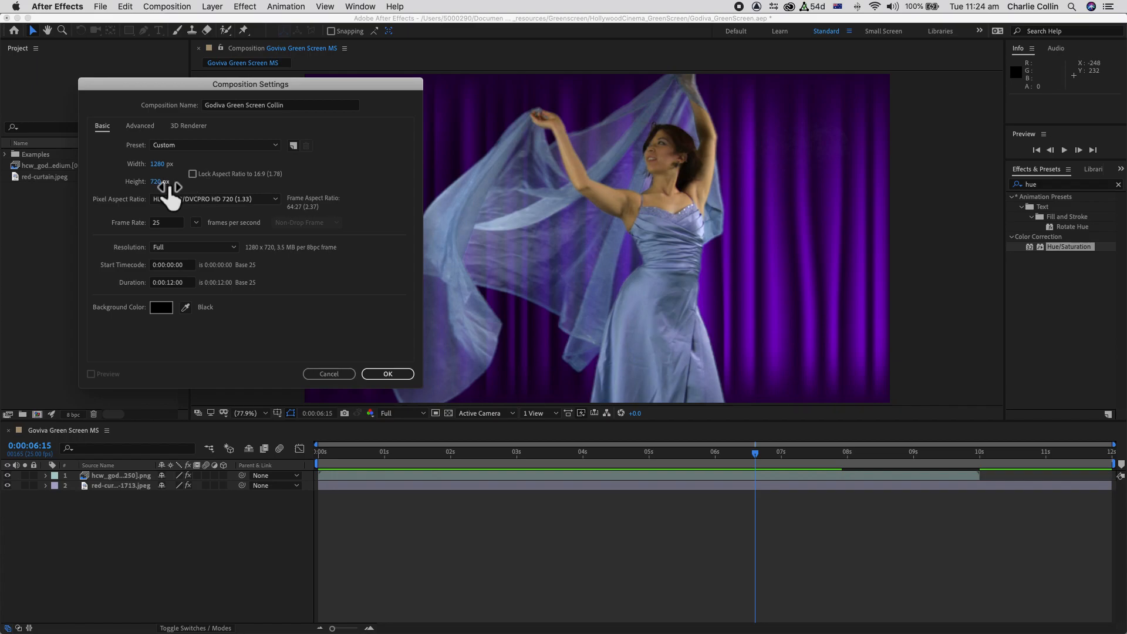
Apply the DVCPRO HD 720 25 preset to the new composition and set its width to 1280 px
{"action": "left_click", "coordinate": [255, 147]}
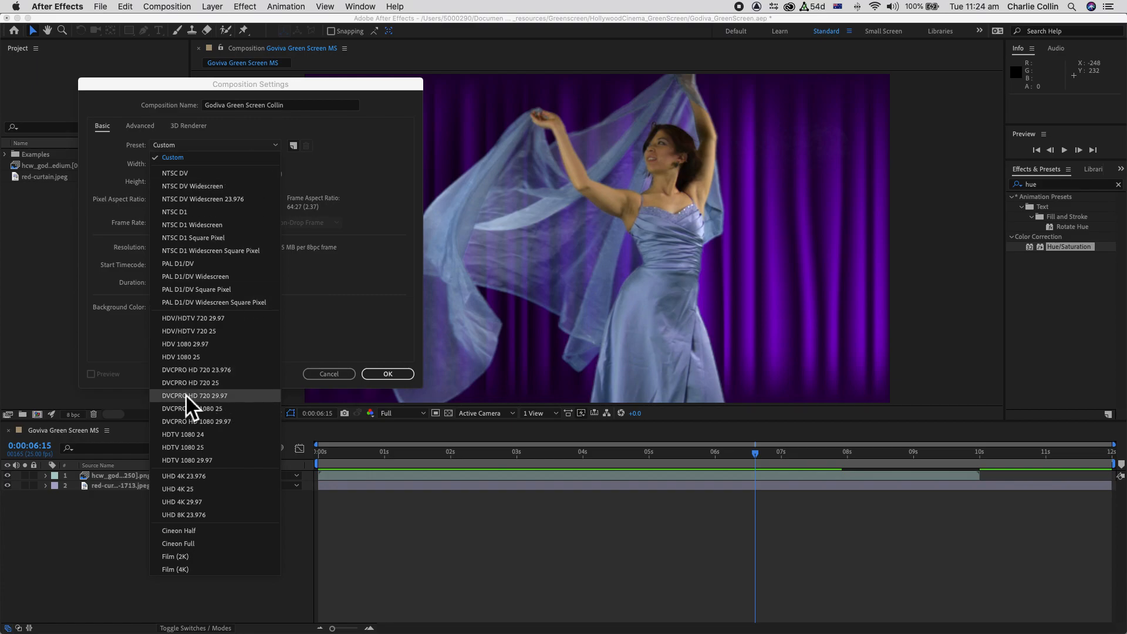
{"action": "left_click", "coordinate": [228, 382]}
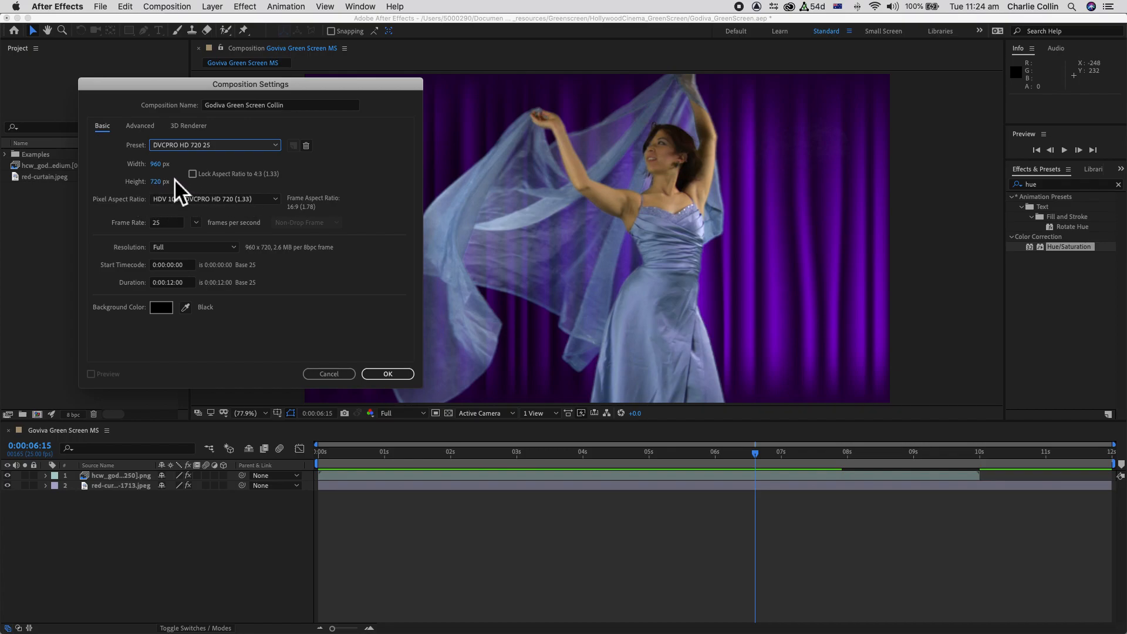
{"action": "left_click", "coordinate": [154, 165]}
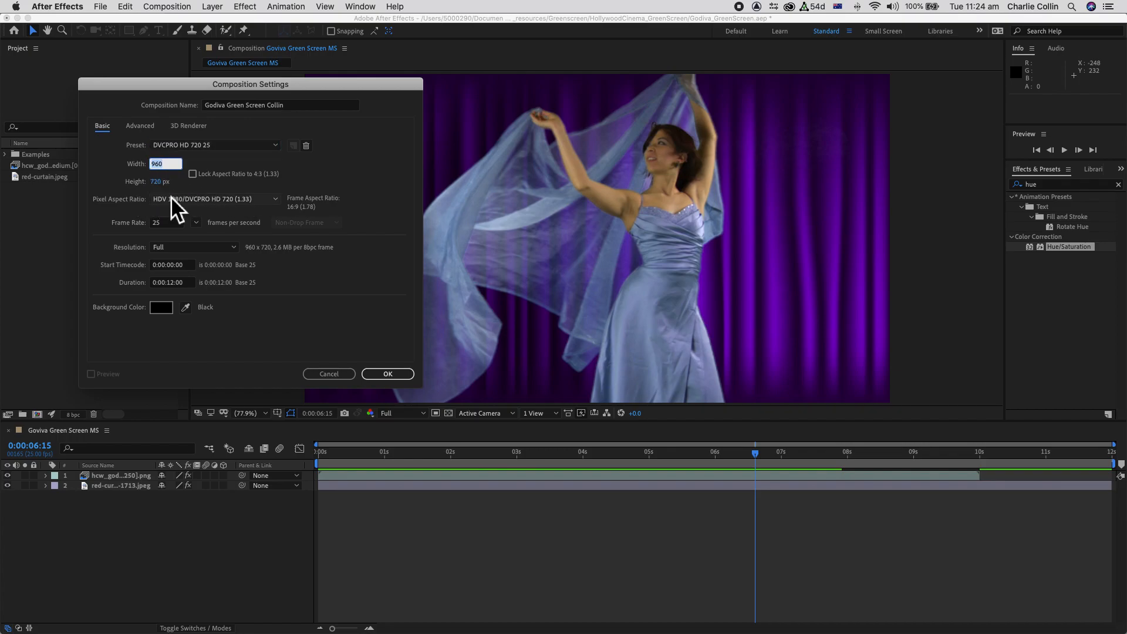
{"action": "type", "text": "1280"}
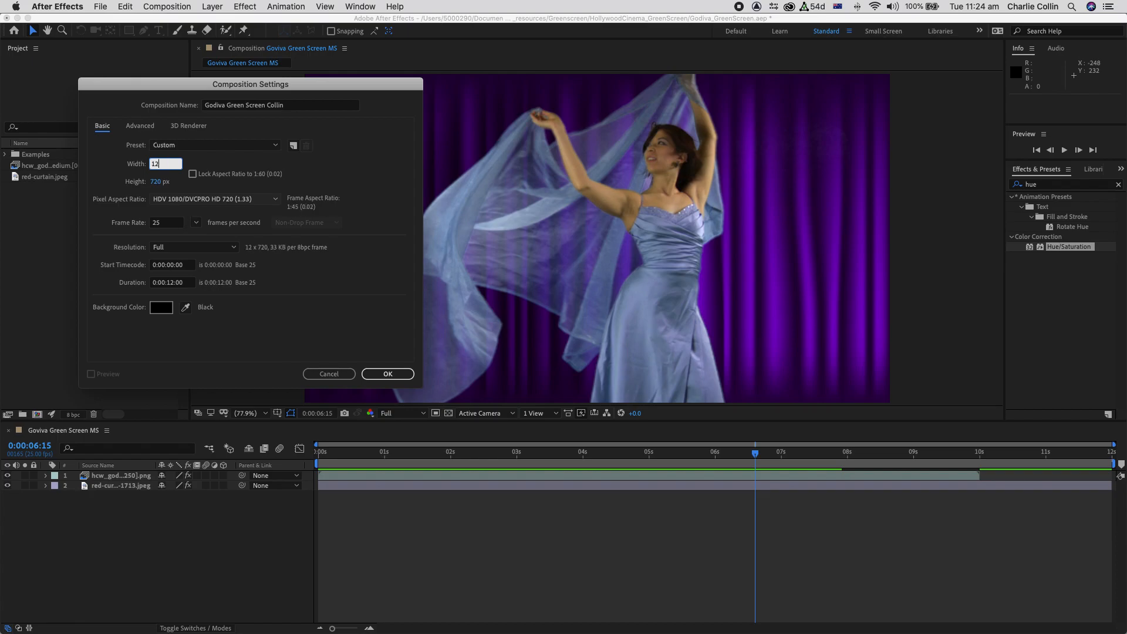
{"action": "left_click", "coordinate": [225, 188]}
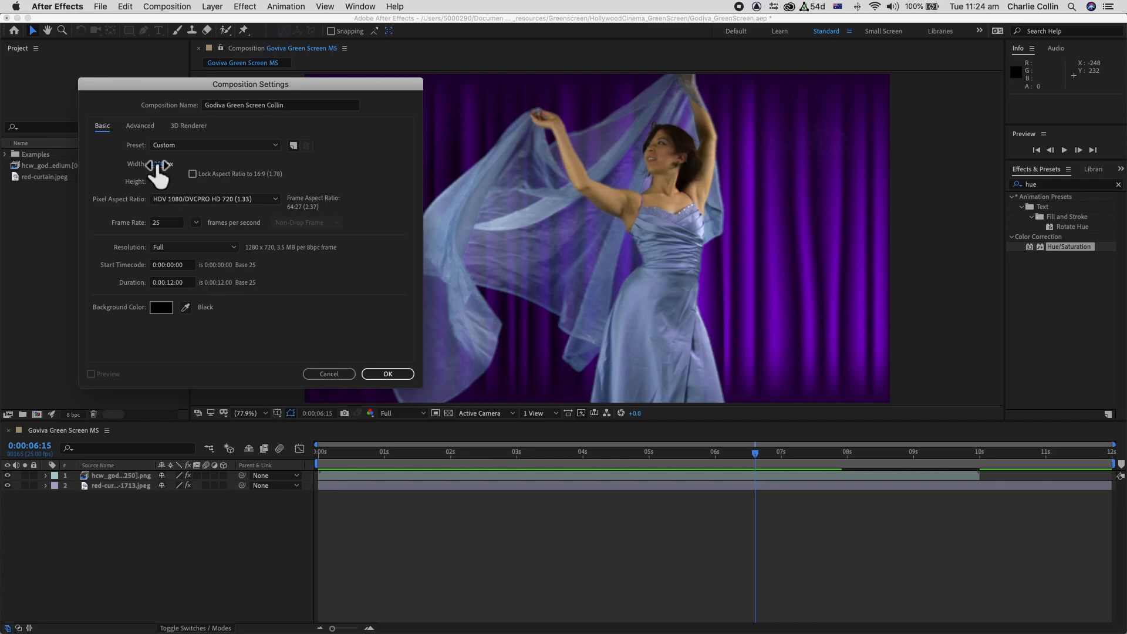
Set the composition's duration to 0:00:10:00 and create it
{"action": "left_click", "coordinate": [193, 175]}
{"action": "left_click", "coordinate": [175, 286]}
{"action": "type", "text": "0"}
{"action": "left_click", "coordinate": [302, 280]}
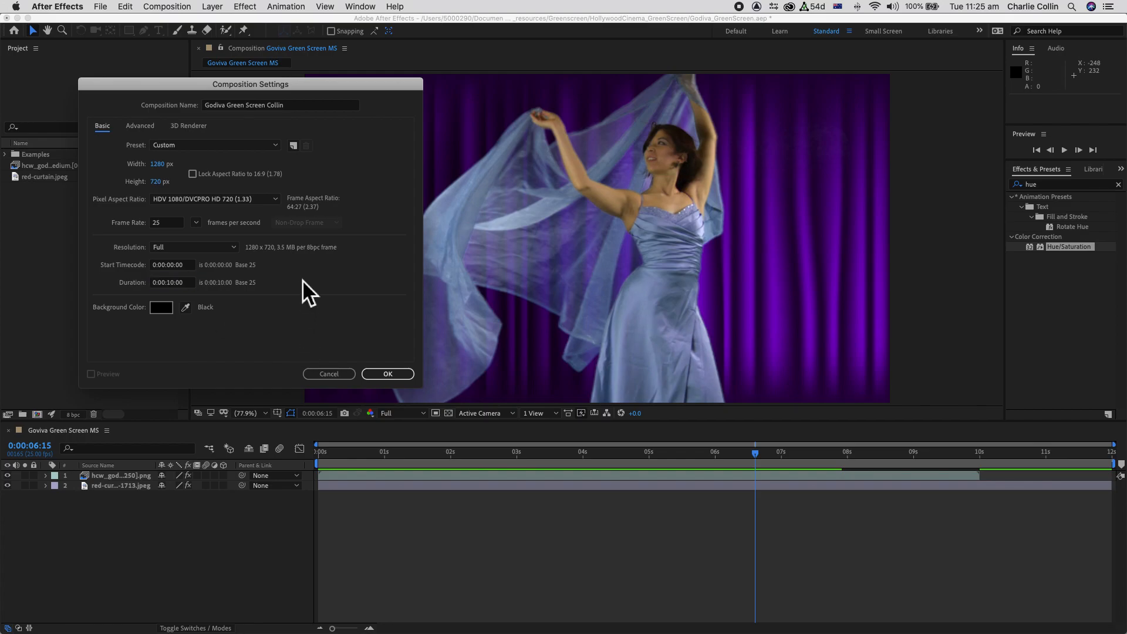
{"action": "left_click", "coordinate": [388, 374]}
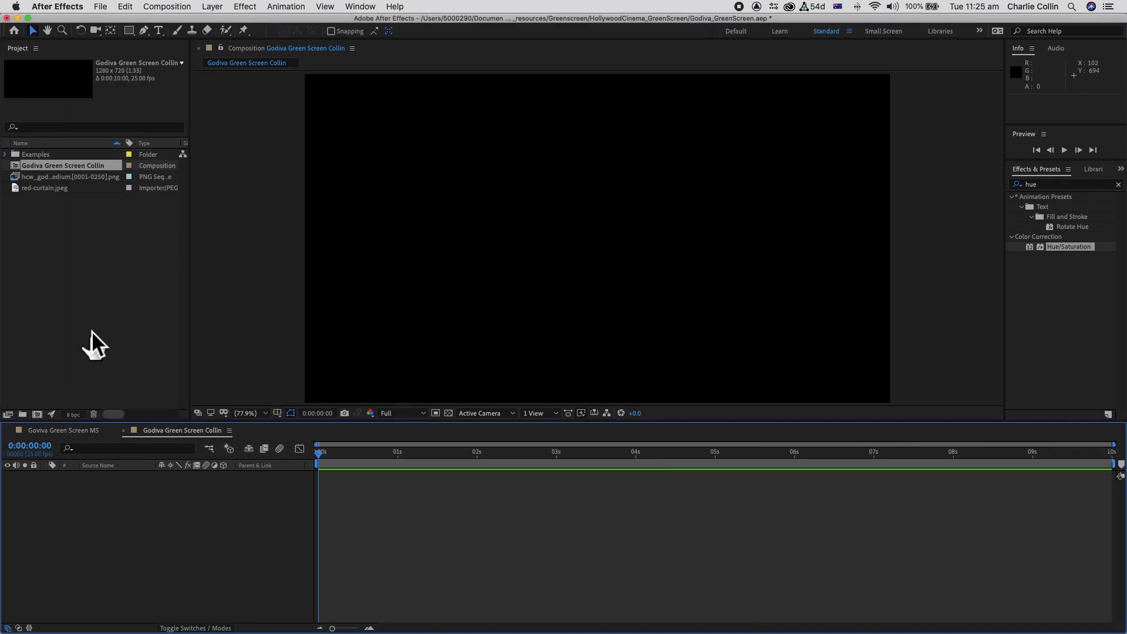
Add the Godiva PNG sequence to the new composition and place red-curtain.jpeg as a layer beneath it
{"action": "left_click", "coordinate": [20, 177]}
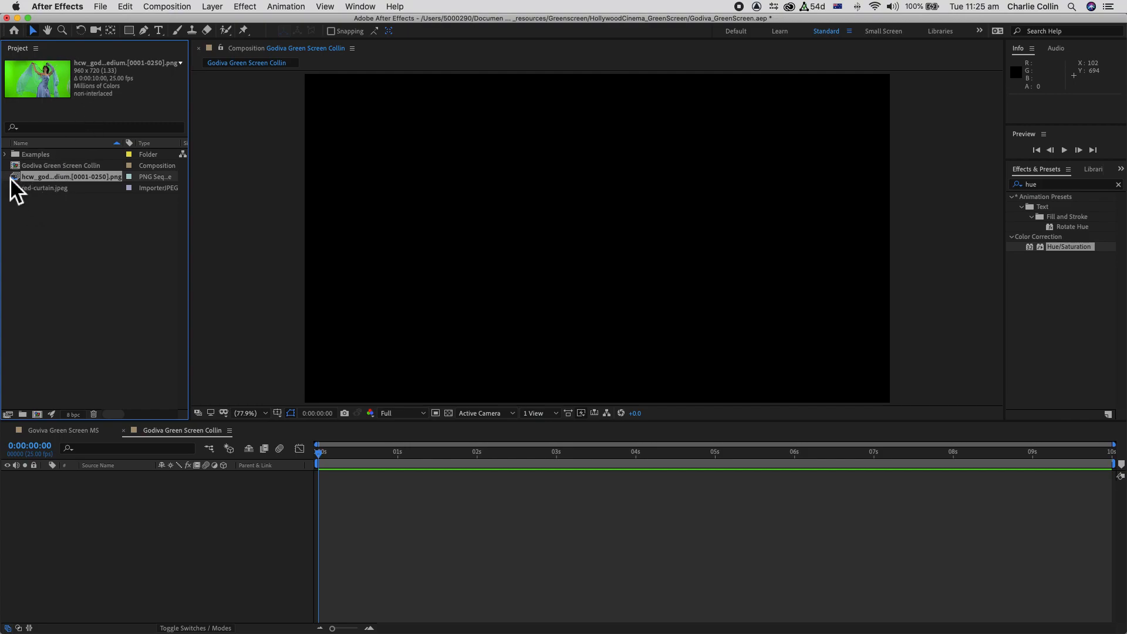
{"action": "left_click_drag", "start_coordinate": [19, 178], "coordinate": [107, 490]}
{"action": "left_click", "coordinate": [75, 332]}
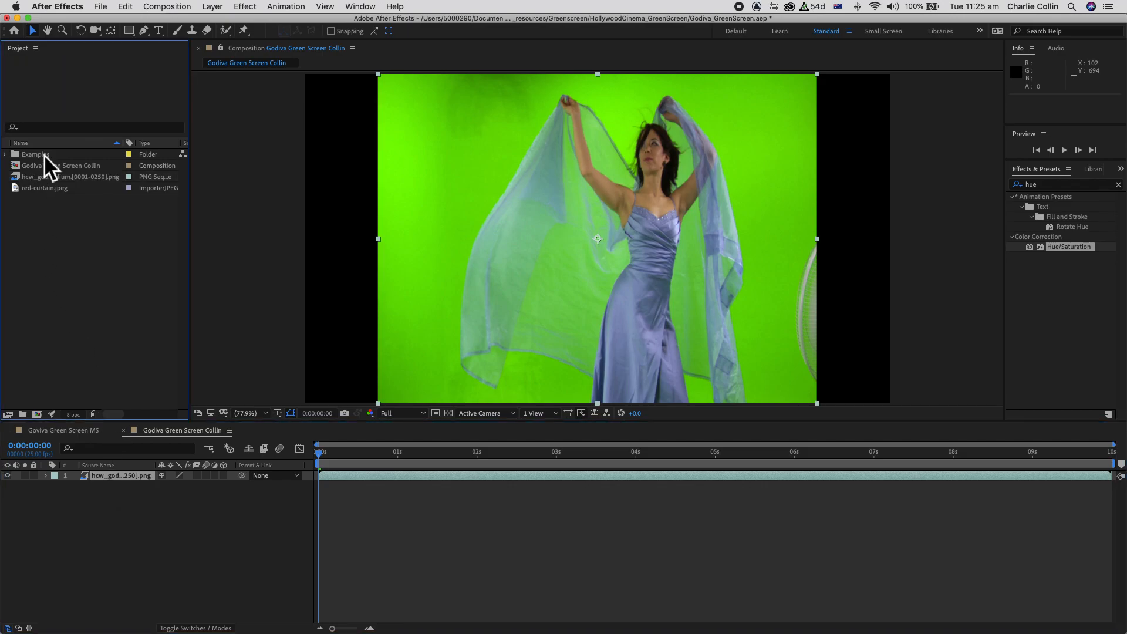
{"action": "left_click", "coordinate": [28, 192]}
{"action": "left_click_drag", "start_coordinate": [19, 190], "coordinate": [94, 508]}
{"action": "left_click", "coordinate": [90, 487]}
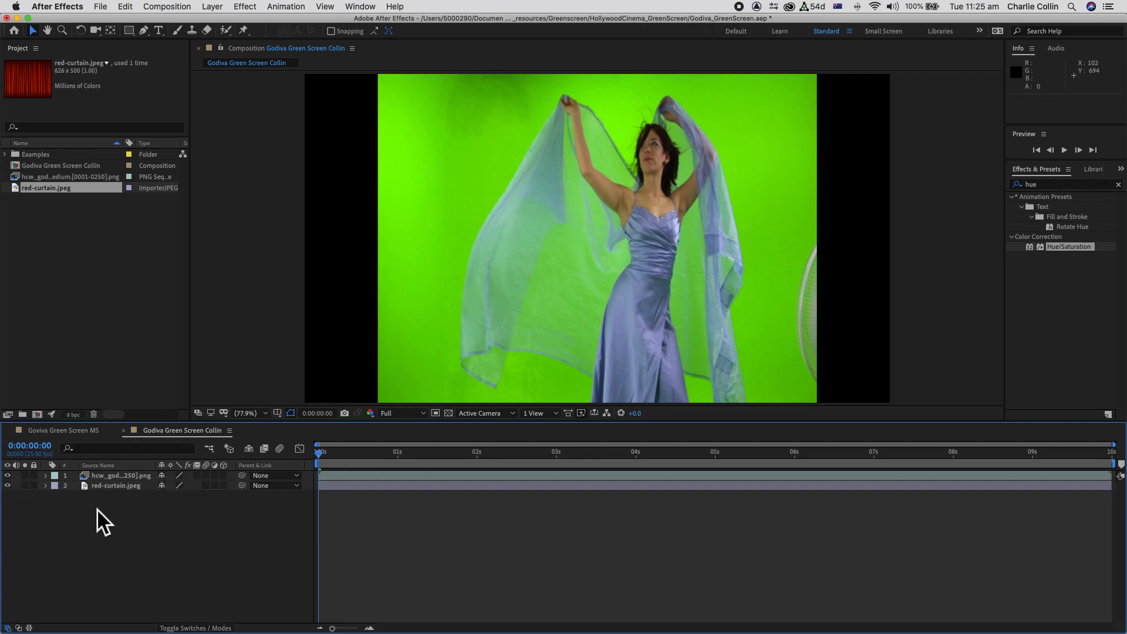
Reveal the Scale property of the Godiva layer and unlink its constrained proportions
{"action": "left_click", "coordinate": [101, 476]}
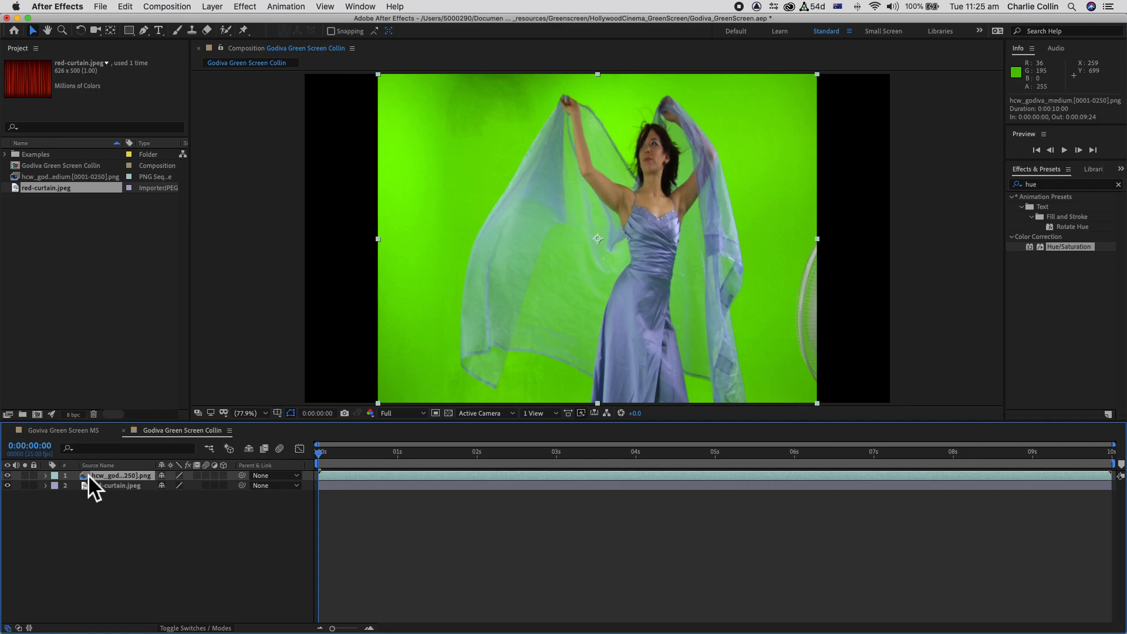
{"action": "key", "text": "fn"}
{"action": "key", "text": "fn"}
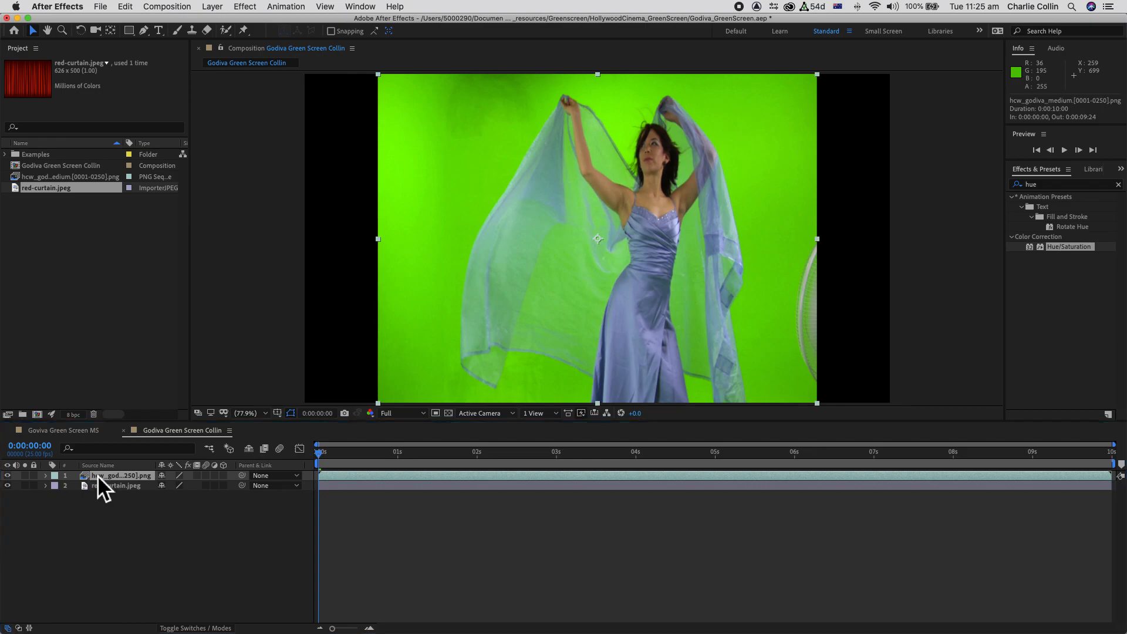
{"action": "left_click", "coordinate": [624, 212]}
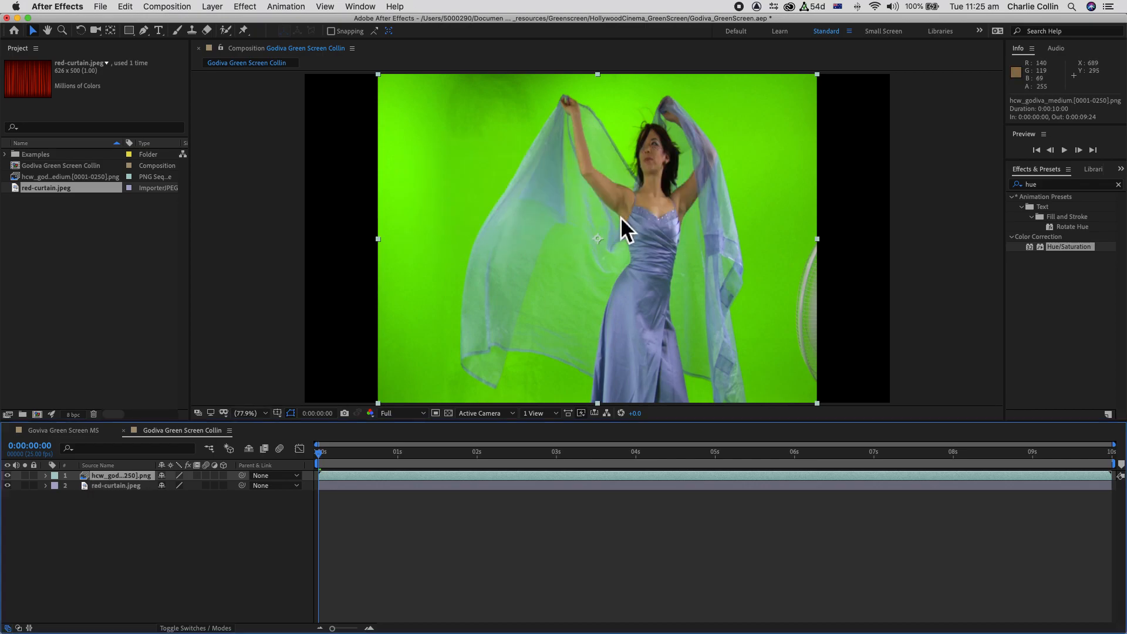
{"action": "key", "text": "s"}
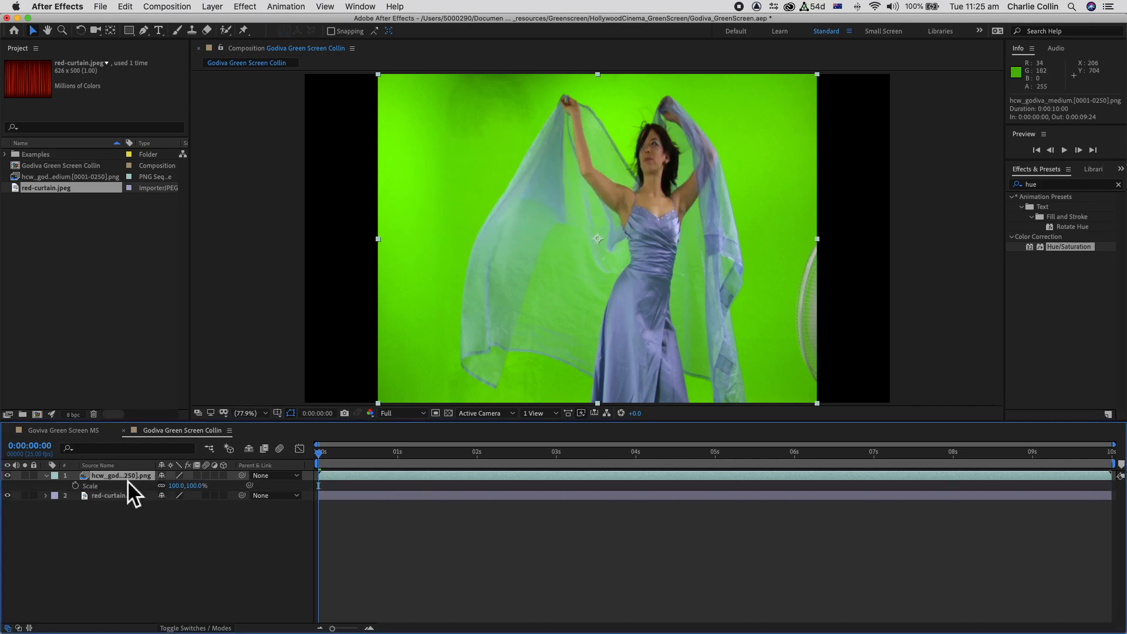
{"action": "left_click", "coordinate": [165, 486]}
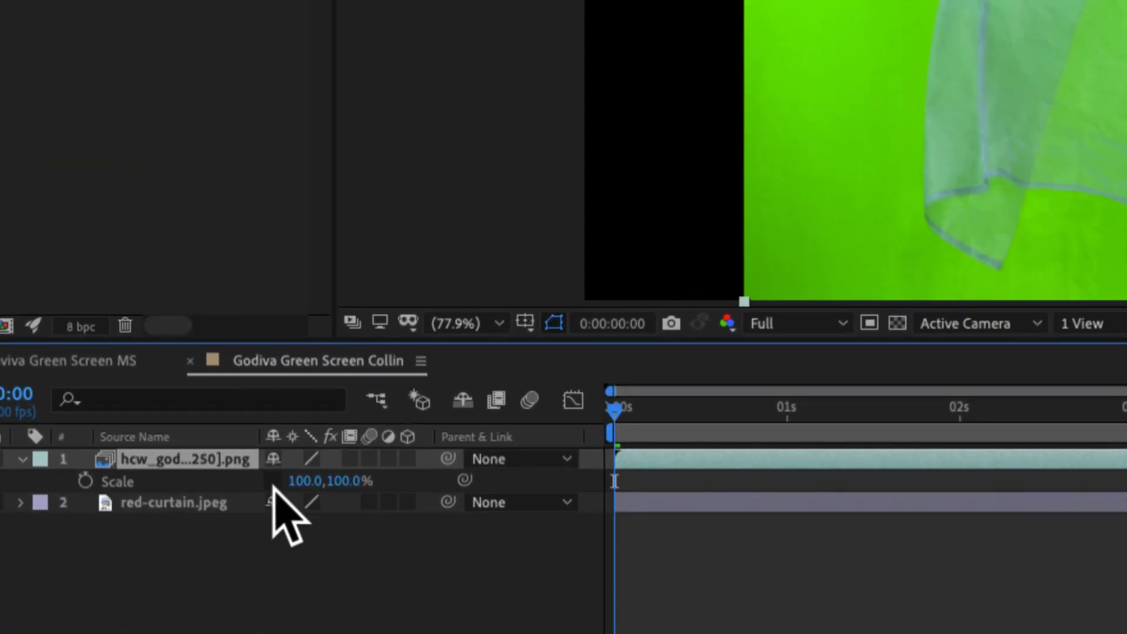
{"action": "left_click", "coordinate": [162, 486]}
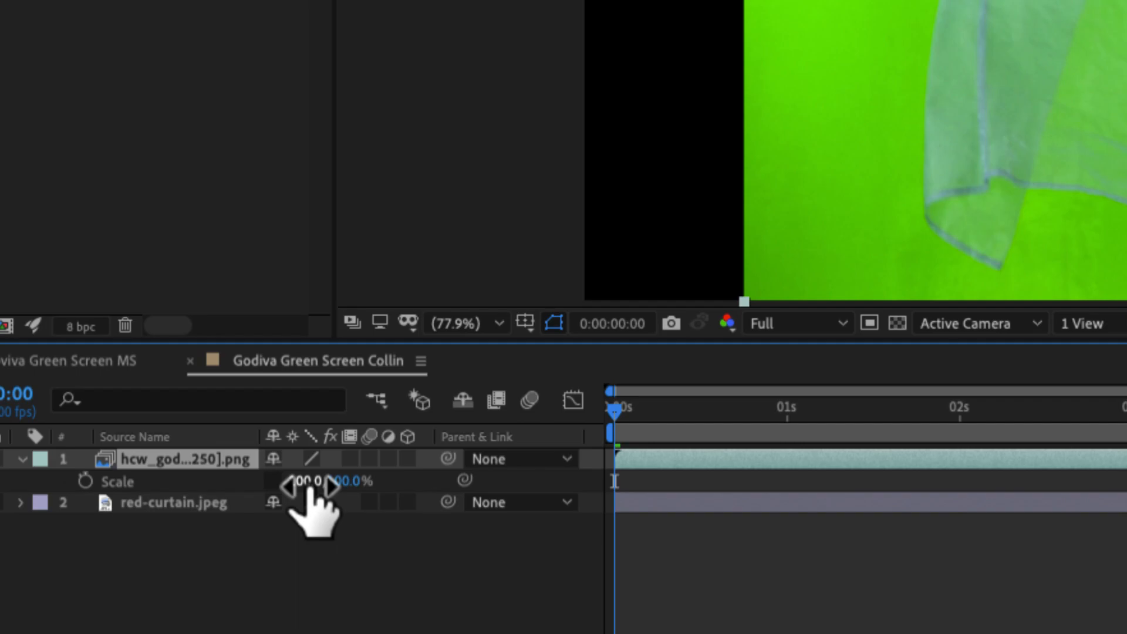
Stretch the Godiva layer horizontally to 133% so it fills the composition's width
{"action": "left_click_drag", "start_coordinate": [309, 486], "coordinate": [327, 482]}
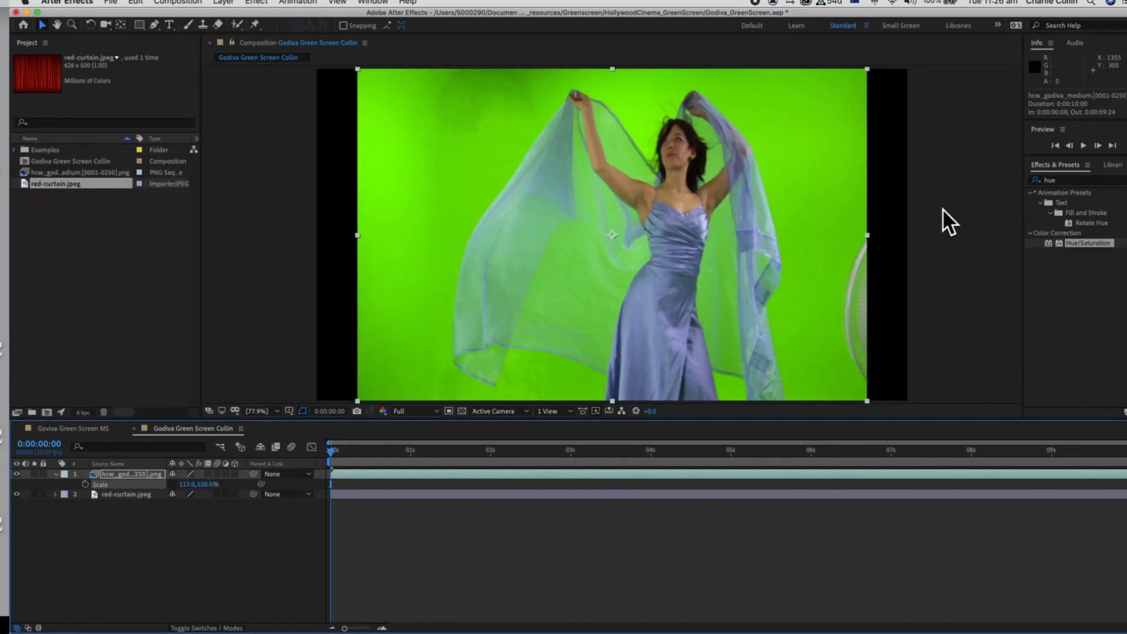
{"action": "left_click_drag", "start_coordinate": [187, 483], "coordinate": [196, 484]}
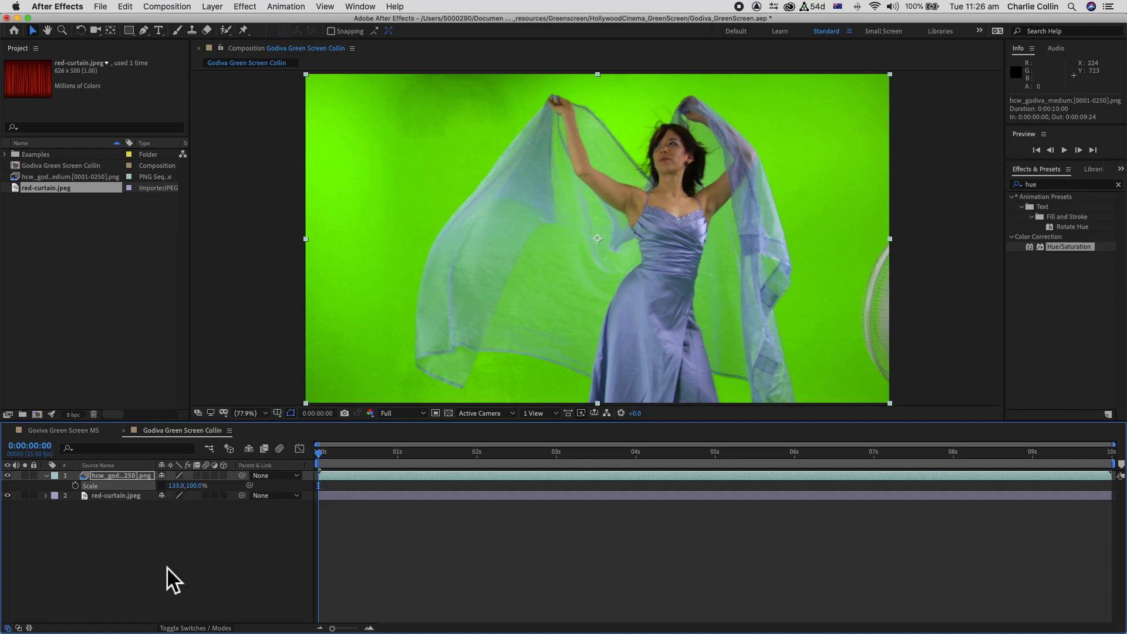
{"action": "left_click", "coordinate": [175, 485]}
{"action": "key", "text": "Return"}
{"action": "left_click", "coordinate": [237, 585]}
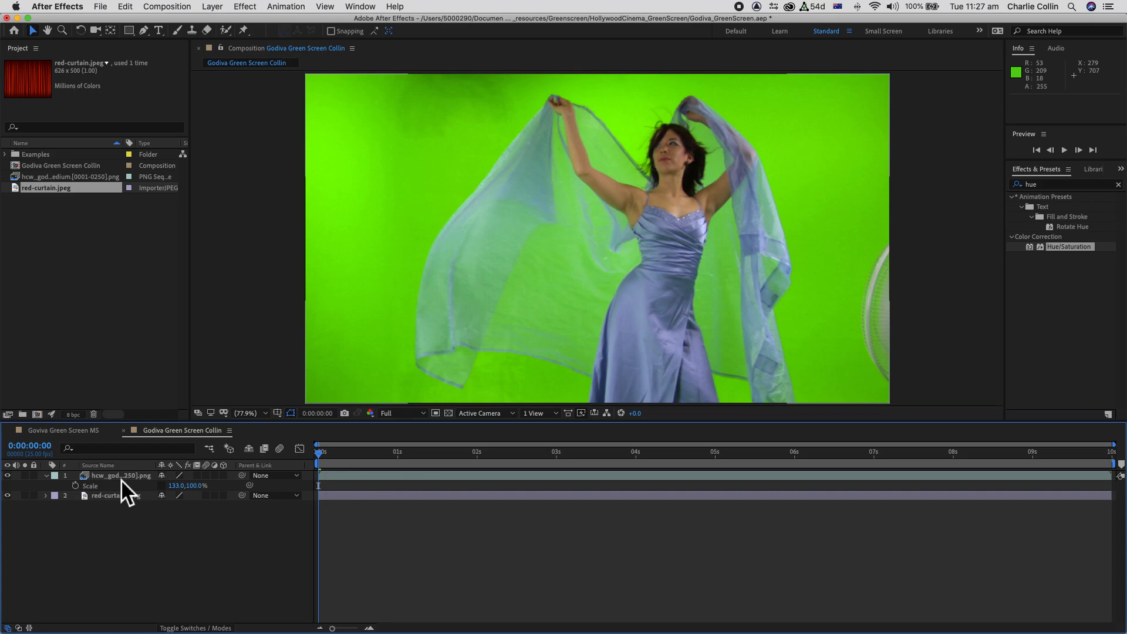
Select the Godiva layer and search the effects for keylight
{"action": "left_click", "coordinate": [89, 477]}
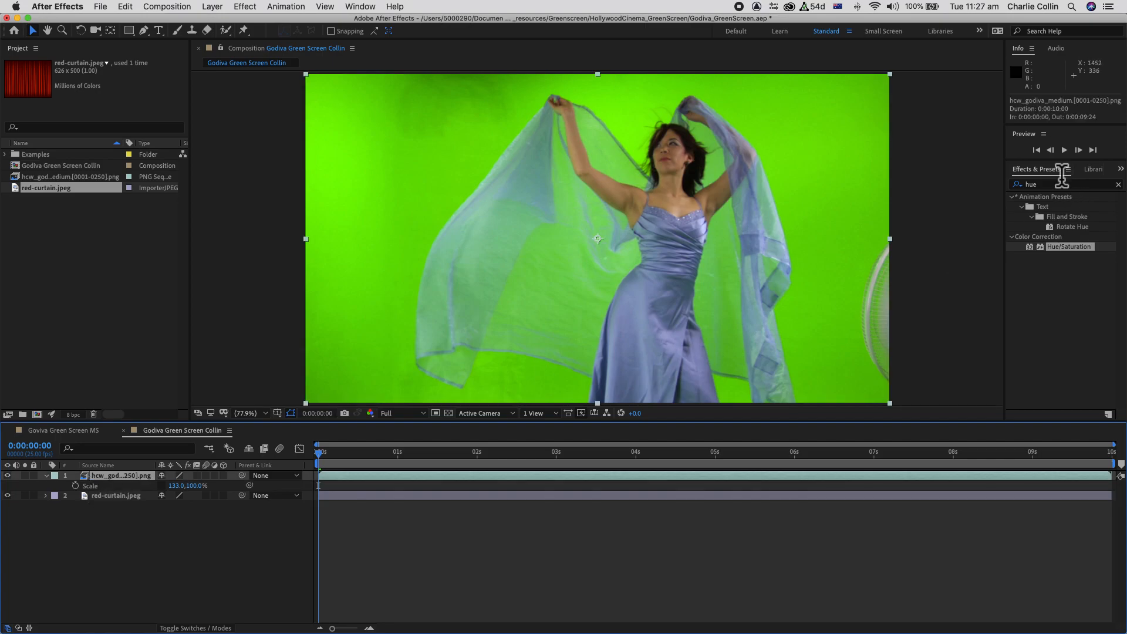
{"action": "left_click", "coordinate": [1118, 184]}
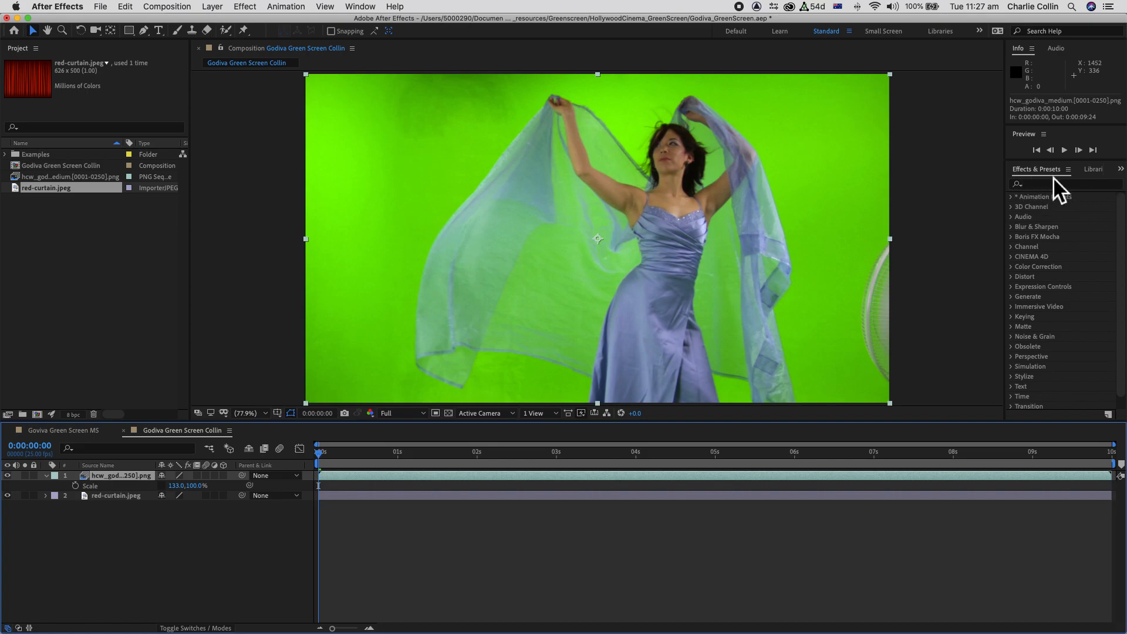
{"action": "left_click", "coordinate": [360, 7]}
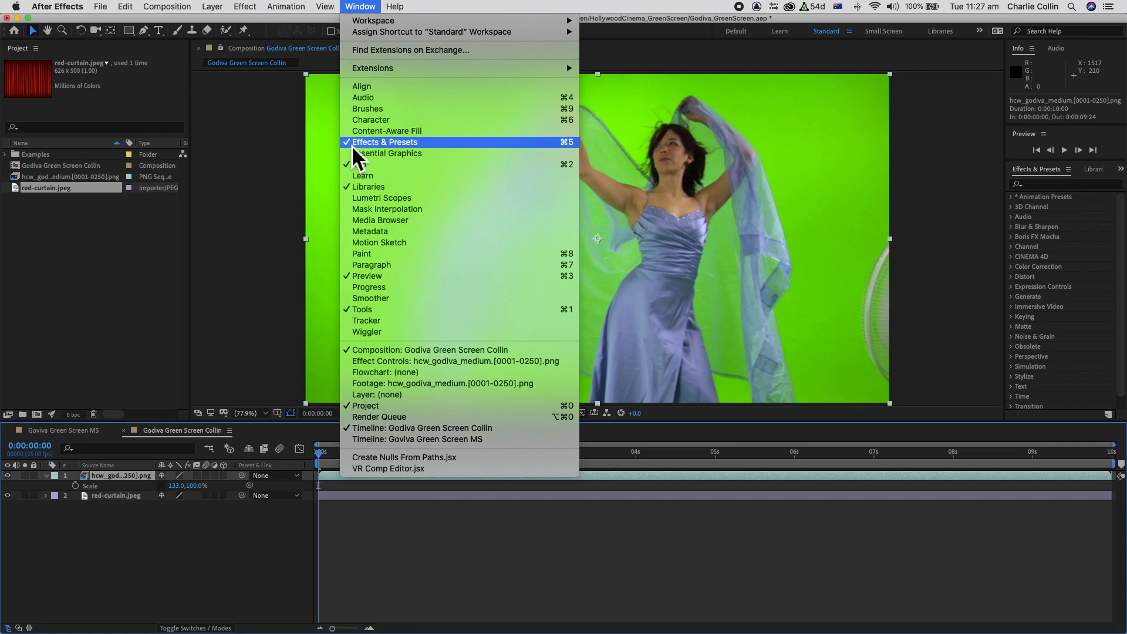
{"action": "left_click", "coordinate": [1042, 186]}
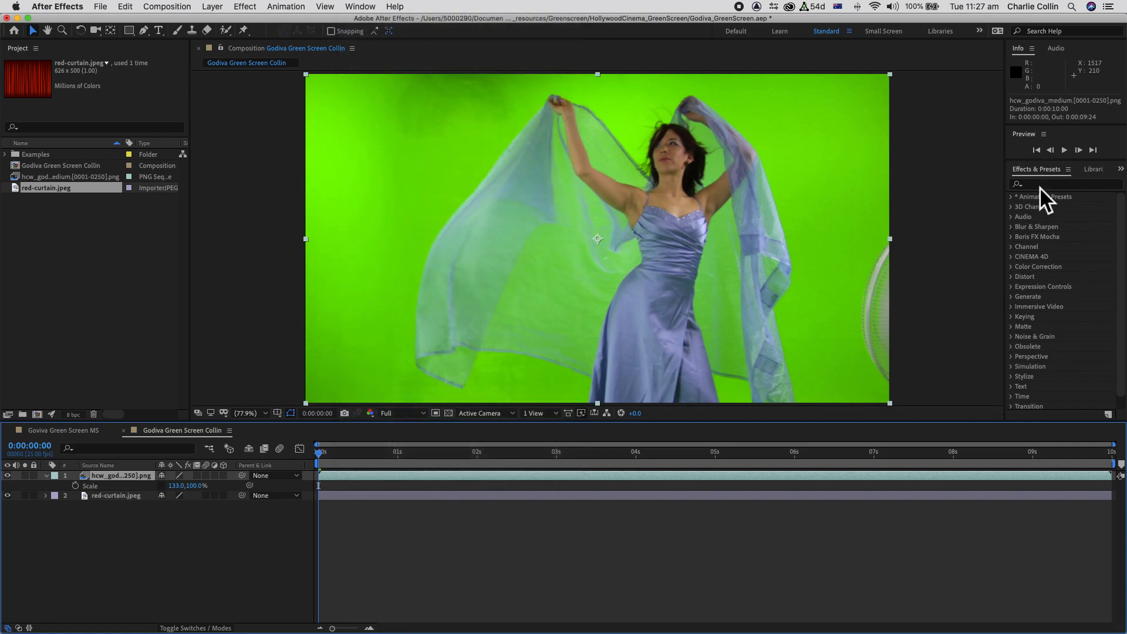
{"action": "left_click", "coordinate": [1040, 186]}
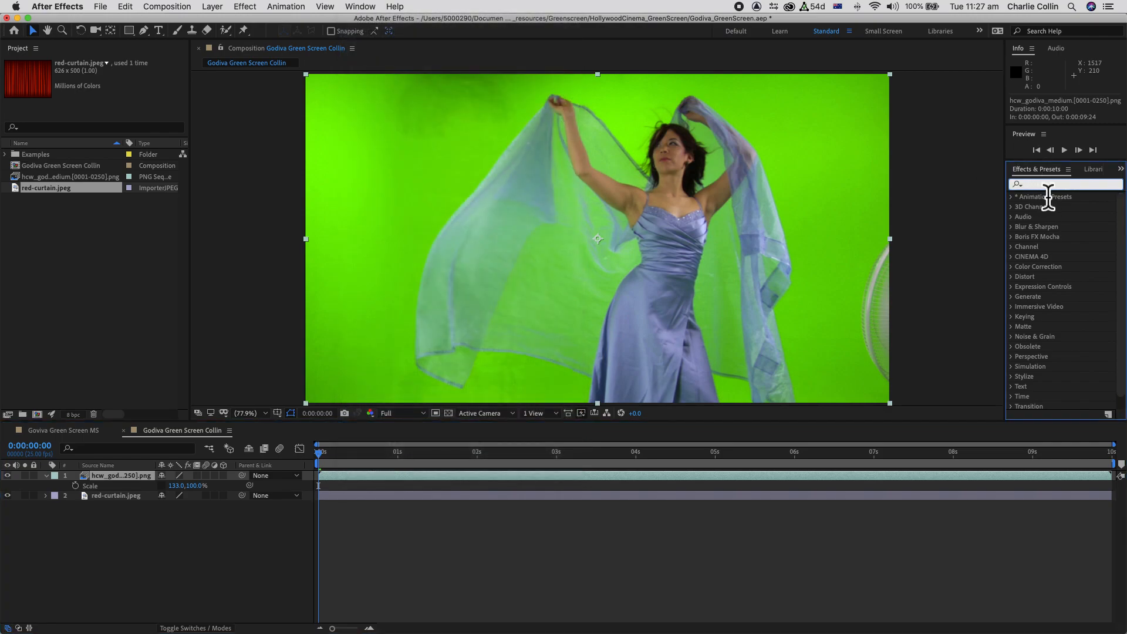
{"action": "type", "text": "key"}
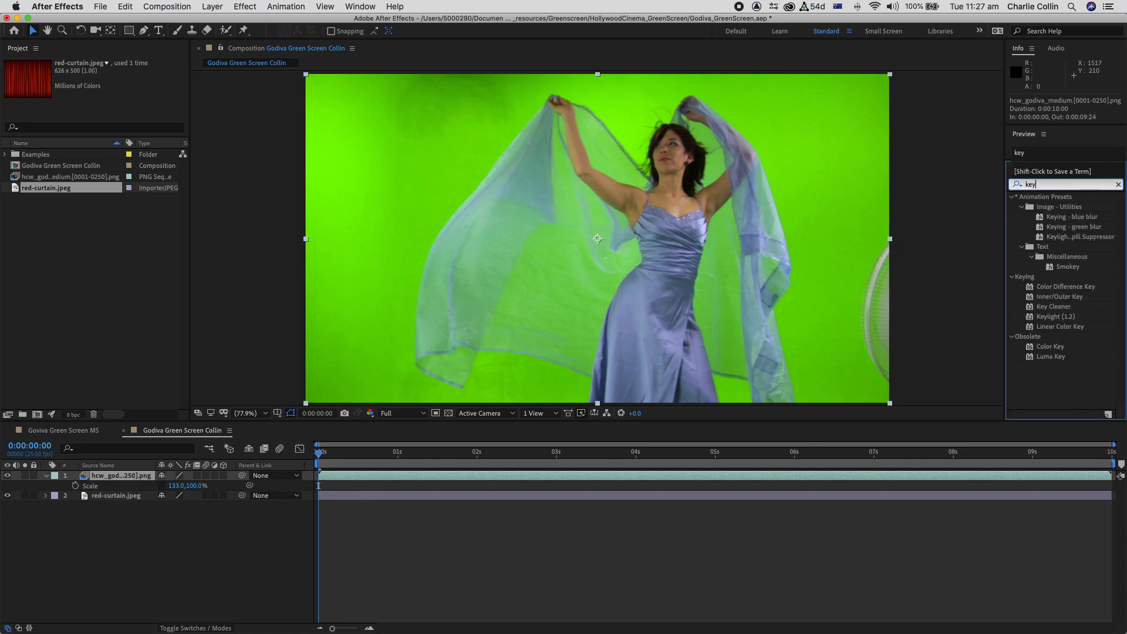
{"action": "type", "text": "light"}
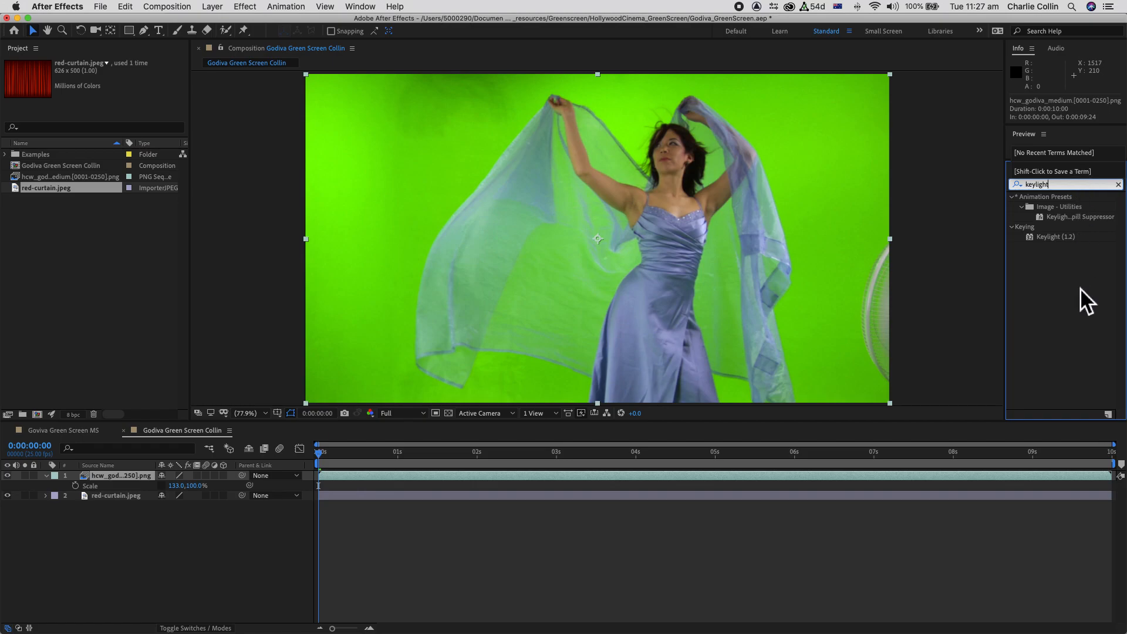
Apply the Keylight (1.2) effect to the Godiva layer and collapse the layer's properties
{"action": "left_click", "coordinate": [1052, 238]}
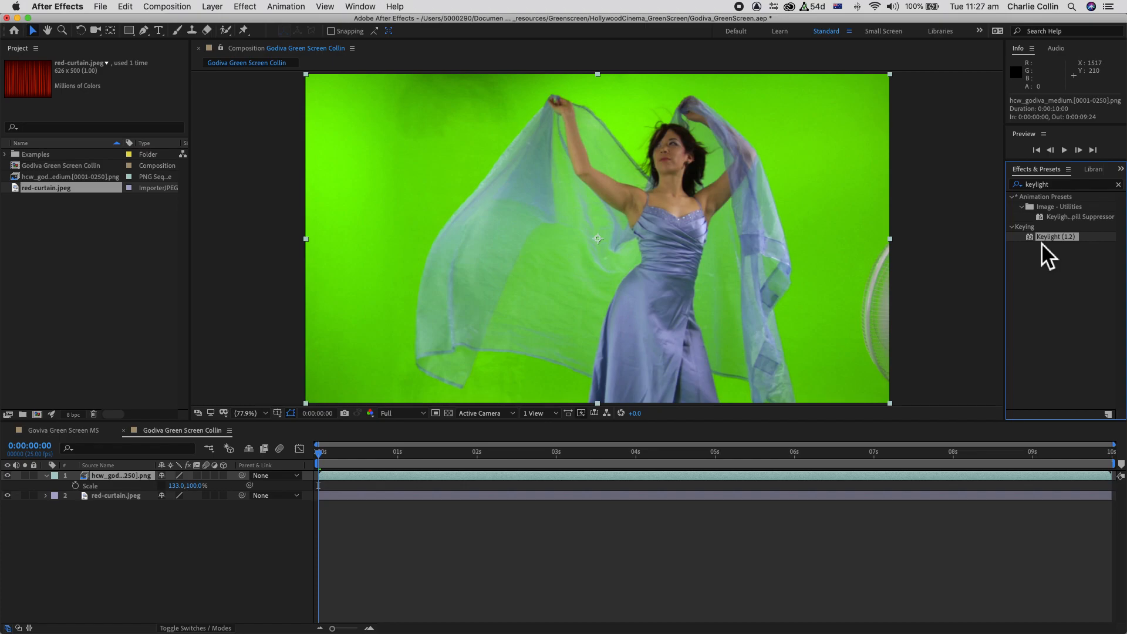
{"action": "left_click_drag", "start_coordinate": [1050, 238], "coordinate": [107, 477]}
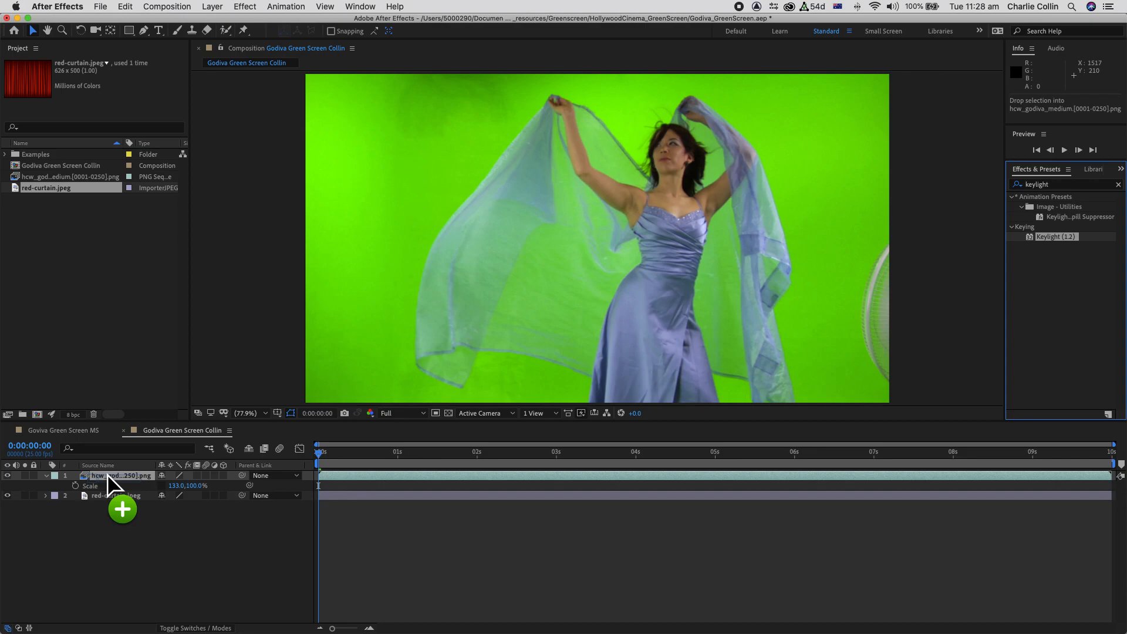
{"action": "left_click_drag", "start_coordinate": [111, 483], "coordinate": [112, 483]}
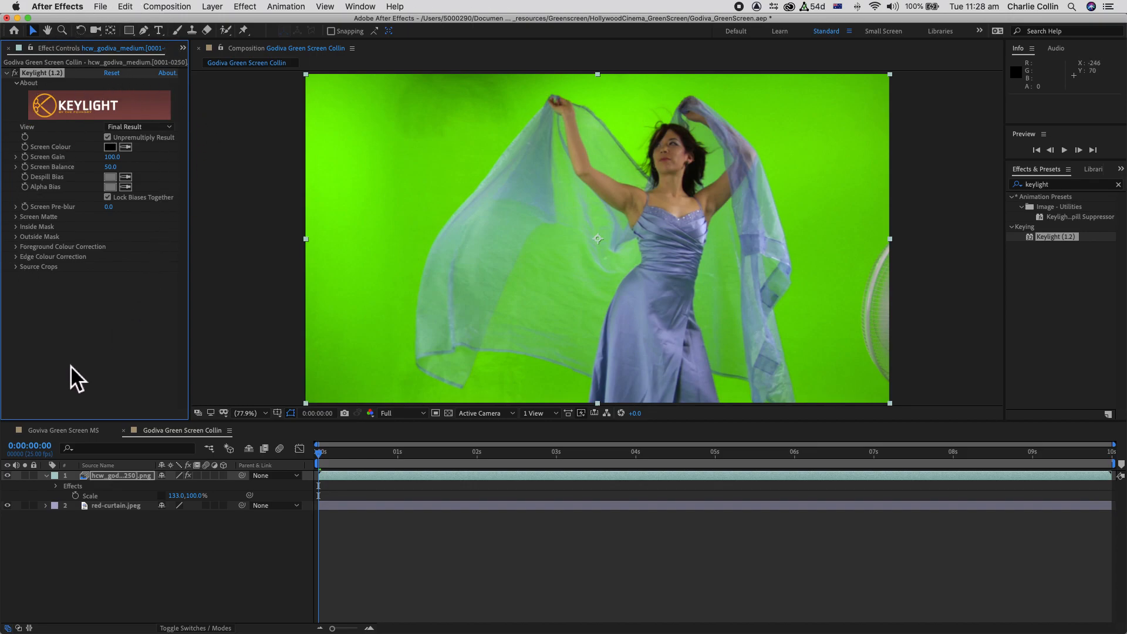
{"action": "left_click", "coordinate": [51, 480]}
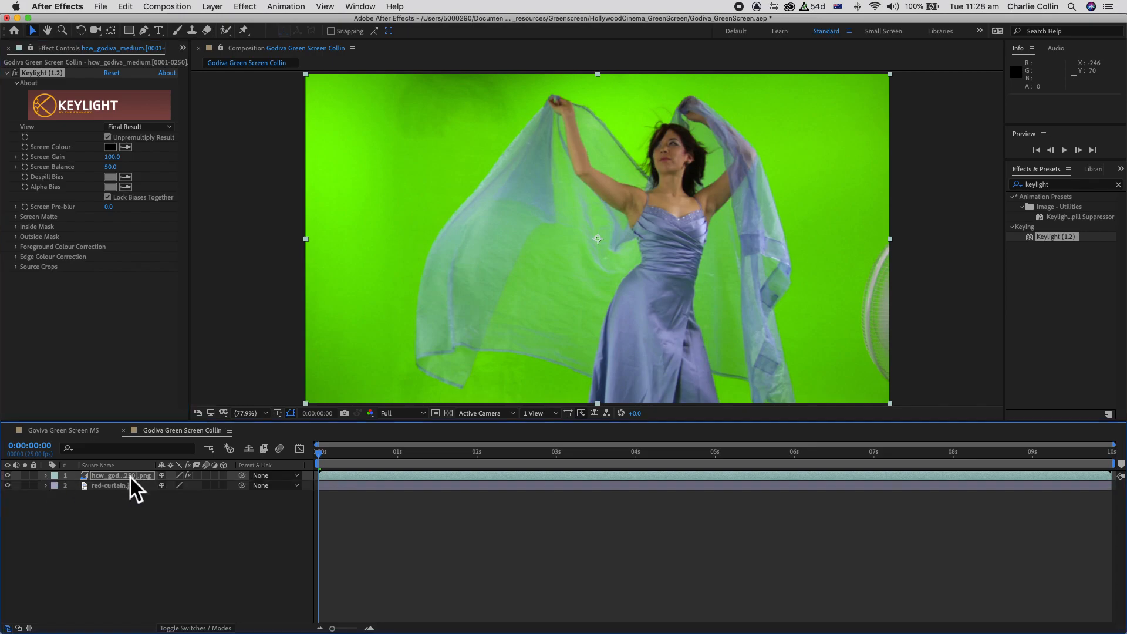
Sample the green backdrop beside the veil as Keylight's Screen Colour and hide the red-curtain.jpeg layer
{"action": "left_click", "coordinate": [92, 344]}
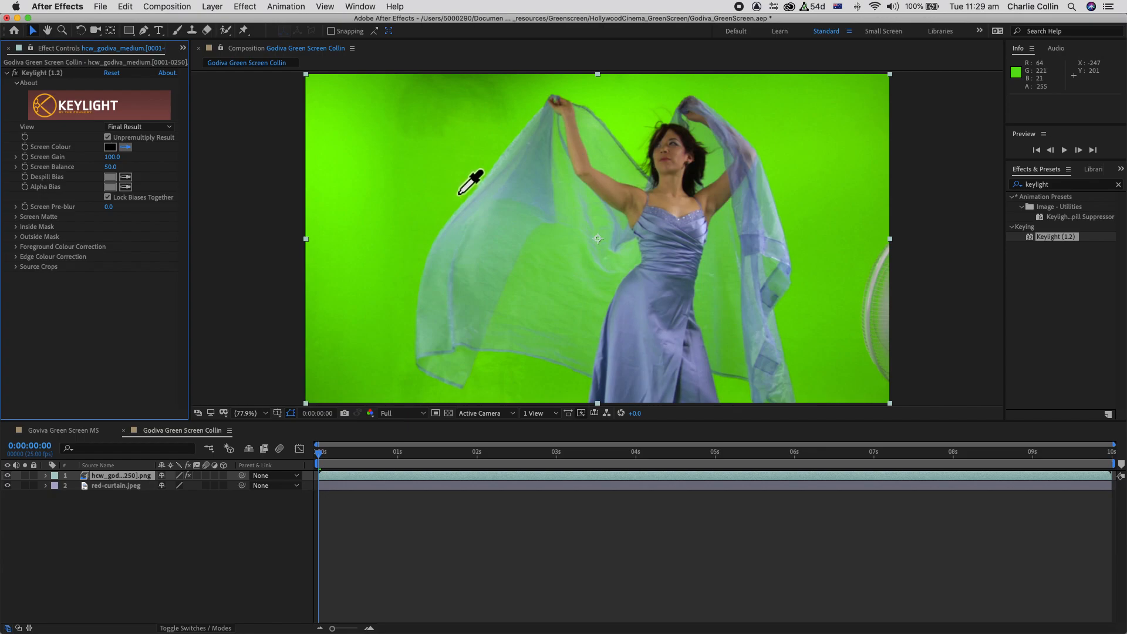
{"action": "left_click", "coordinate": [460, 194]}
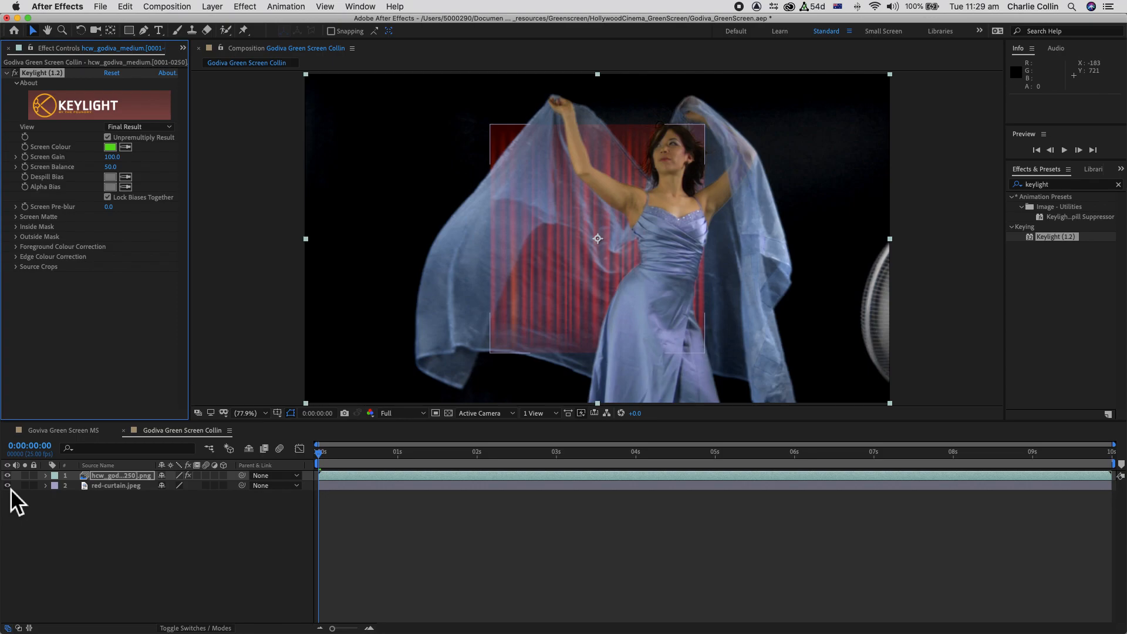
{"action": "left_click", "coordinate": [11, 488]}
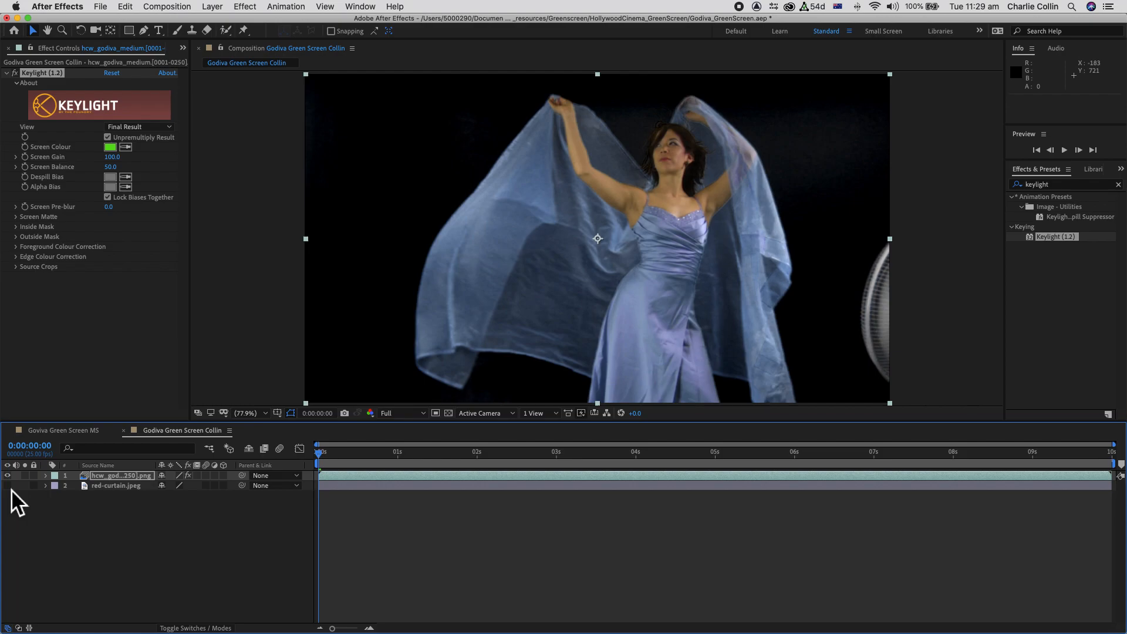
{"action": "left_click_drag", "start_coordinate": [322, 453], "coordinate": [302, 481]}
Switch Keylight's view to Combined Matte and expand the Screen Matte settings
{"action": "left_click", "coordinate": [170, 126]}
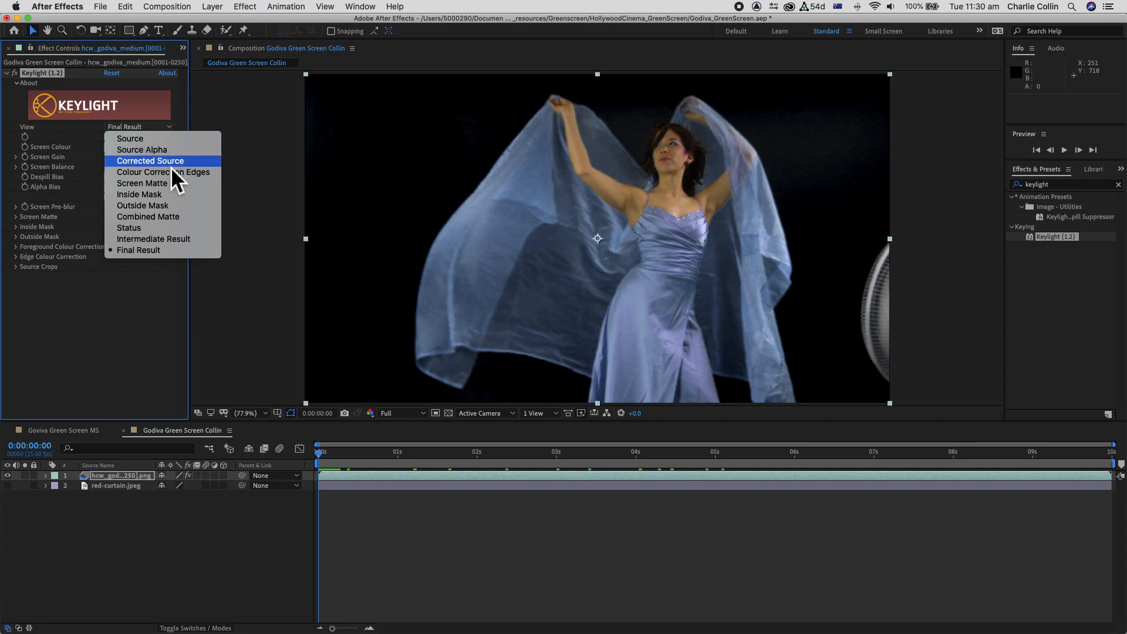
{"action": "left_click", "coordinate": [168, 217]}
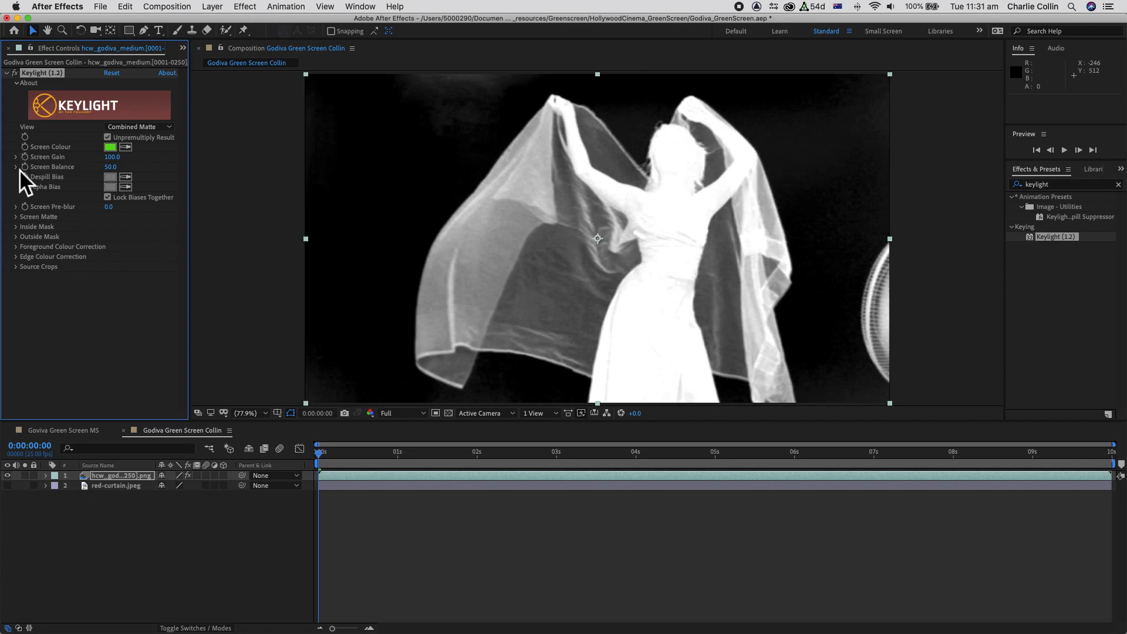
{"action": "left_click", "coordinate": [16, 217]}
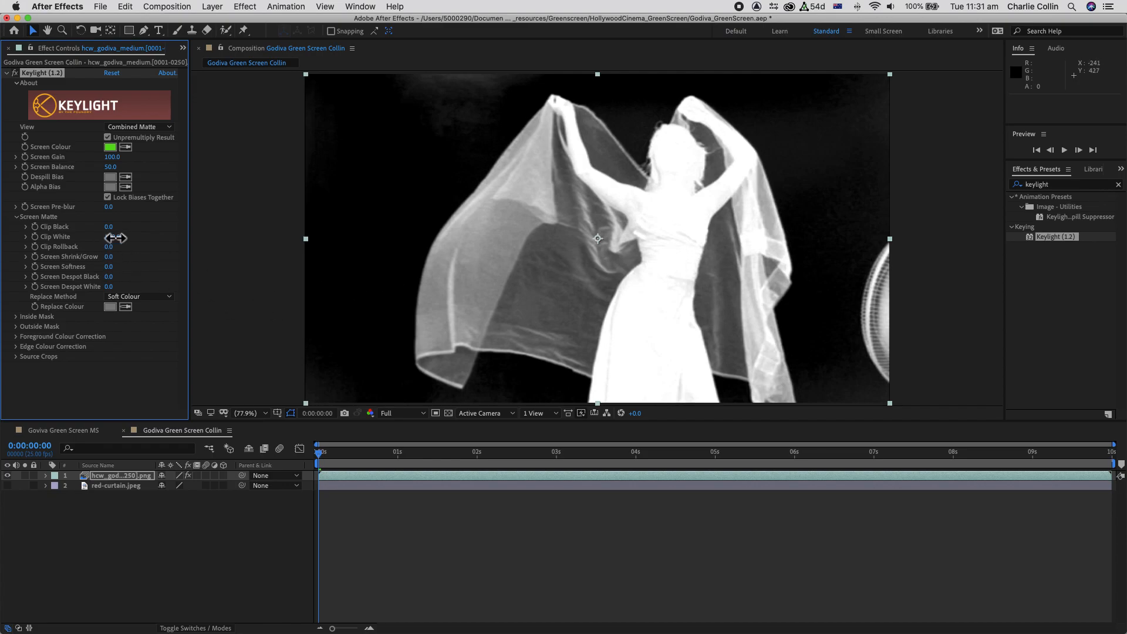
Adjust the Screen Matte's Clip White to 90 so the dancer's body becomes solid white
{"action": "left_click_drag", "start_coordinate": [115, 237], "coordinate": [108, 237]}
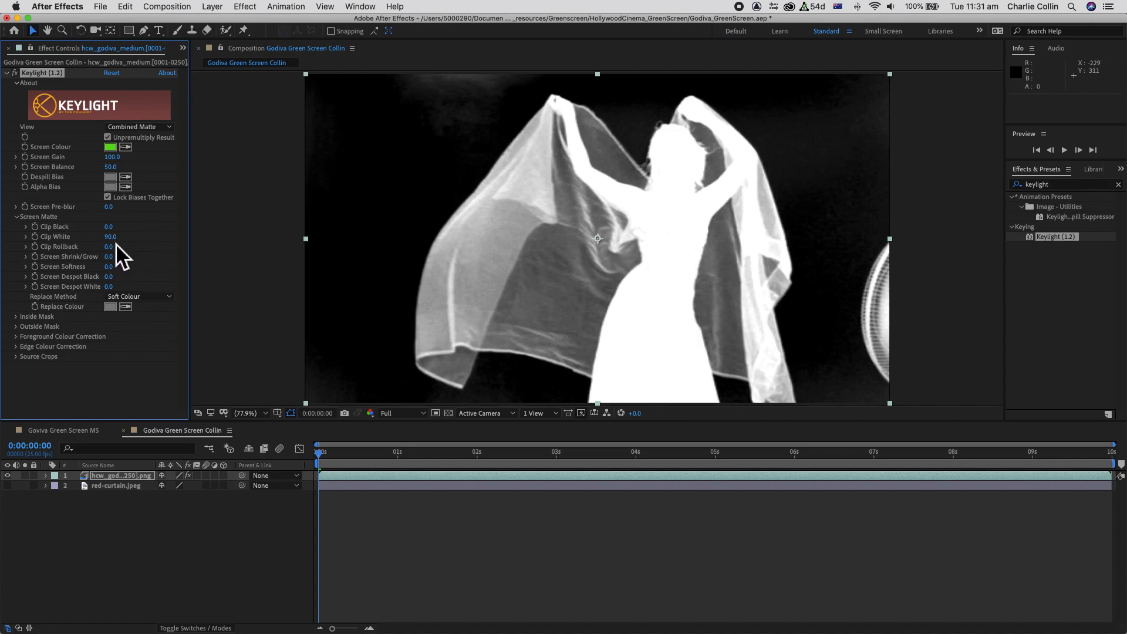
{"action": "left_click_drag", "start_coordinate": [110, 237], "coordinate": [176, 236]}
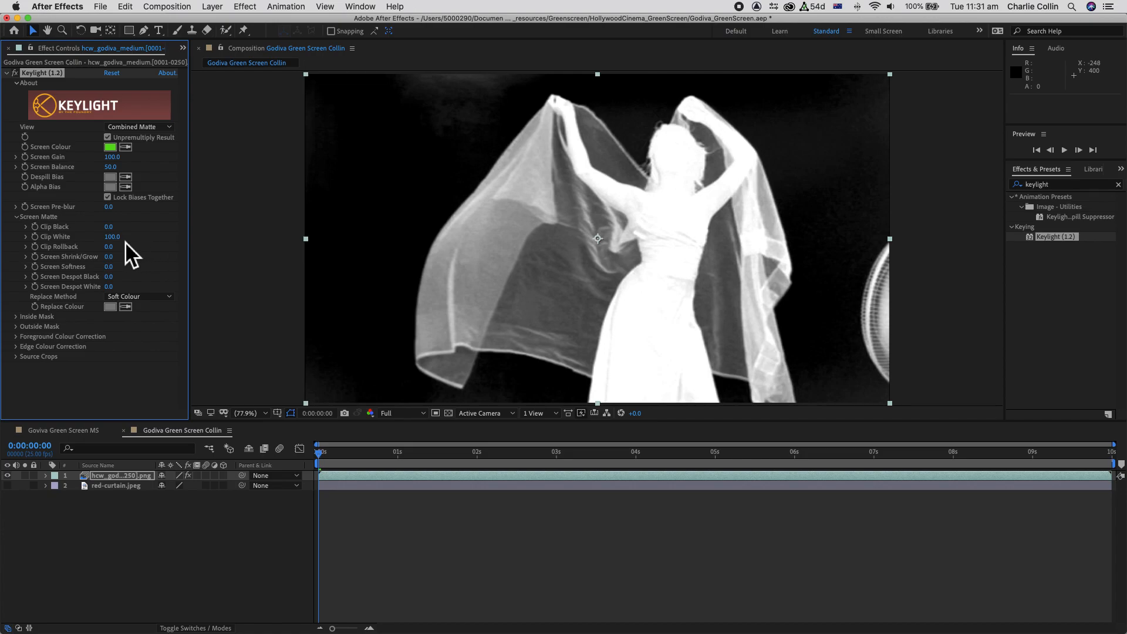
{"action": "left_click_drag", "start_coordinate": [117, 238], "coordinate": [115, 241]}
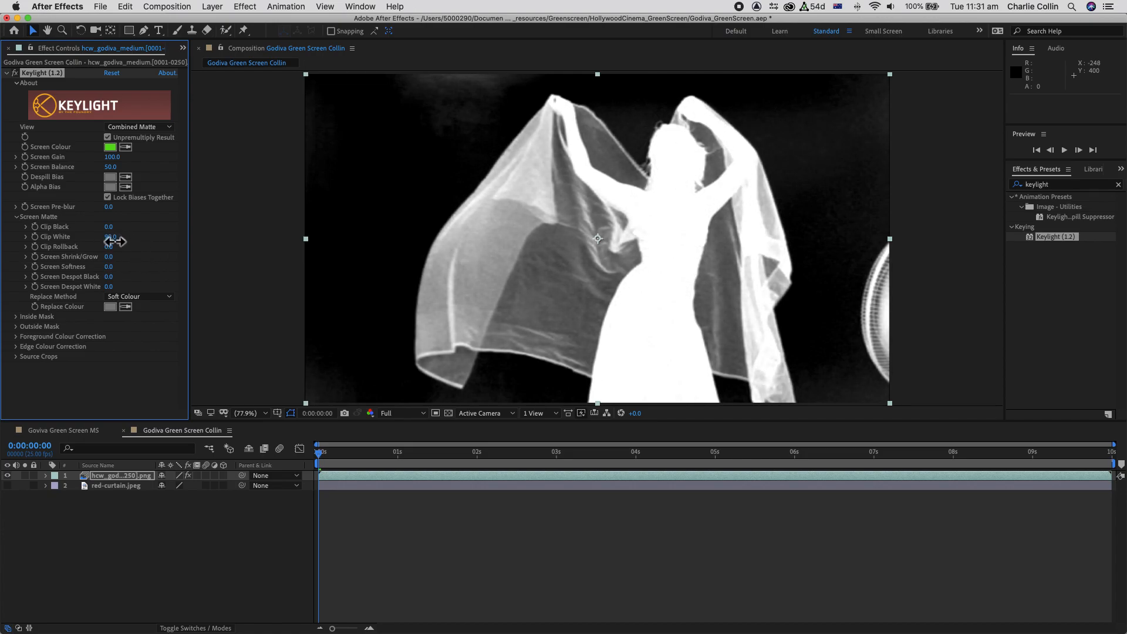
{"action": "left_click_drag", "start_coordinate": [116, 240], "coordinate": [116, 241]}
{"action": "left_click_drag", "start_coordinate": [110, 241], "coordinate": [96, 241]}
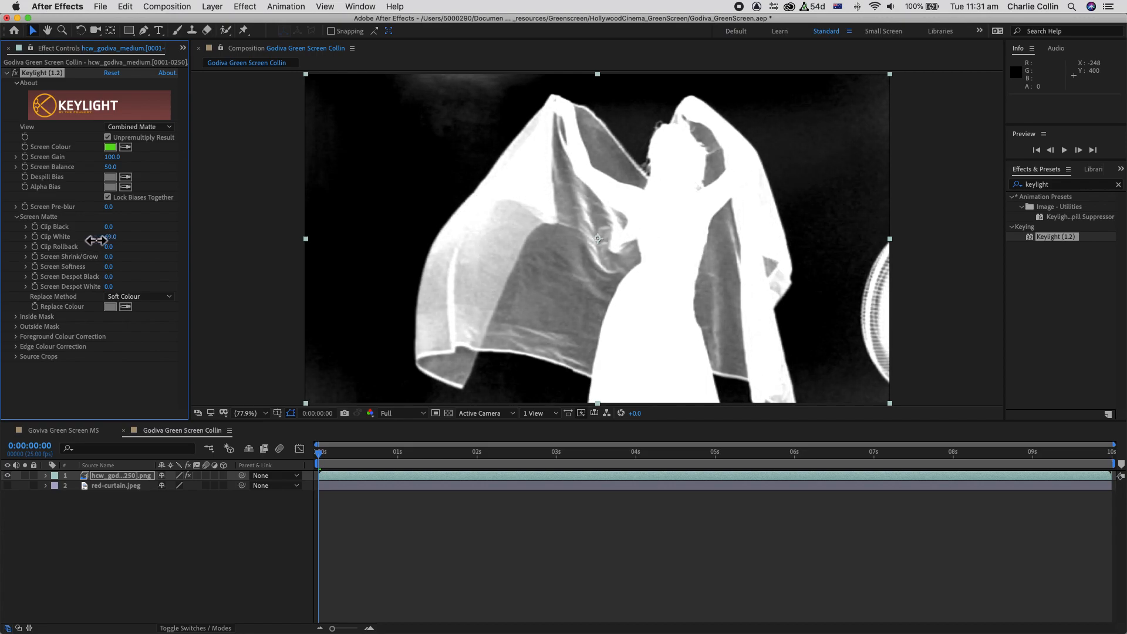
{"action": "left_click_drag", "start_coordinate": [96, 240], "coordinate": [112, 244]}
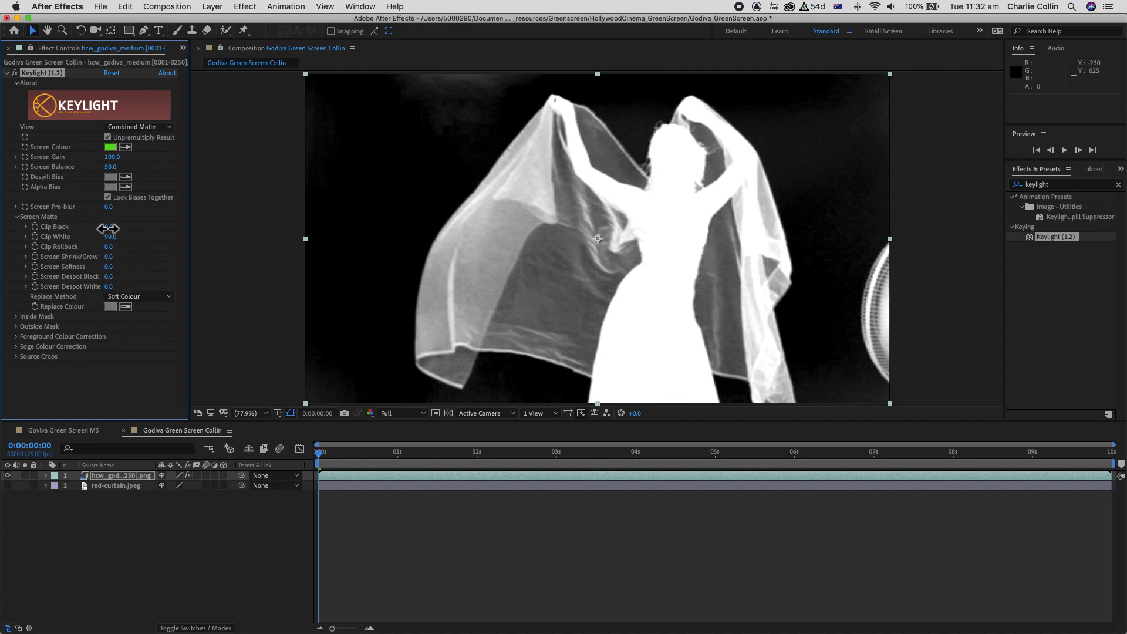
Adjust the Screen Matte's Clip Black to 8 to darken the background while keeping the veil's translucency
{"action": "left_click_drag", "start_coordinate": [108, 229], "coordinate": [108, 226]}
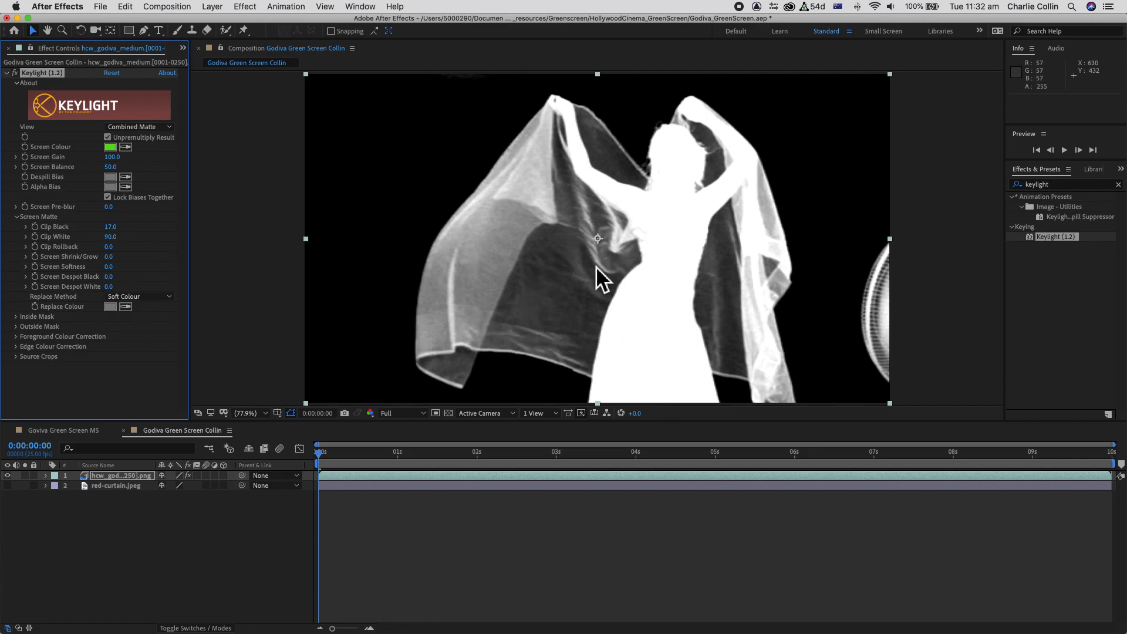
{"action": "left_click_drag", "start_coordinate": [110, 228], "coordinate": [109, 231]}
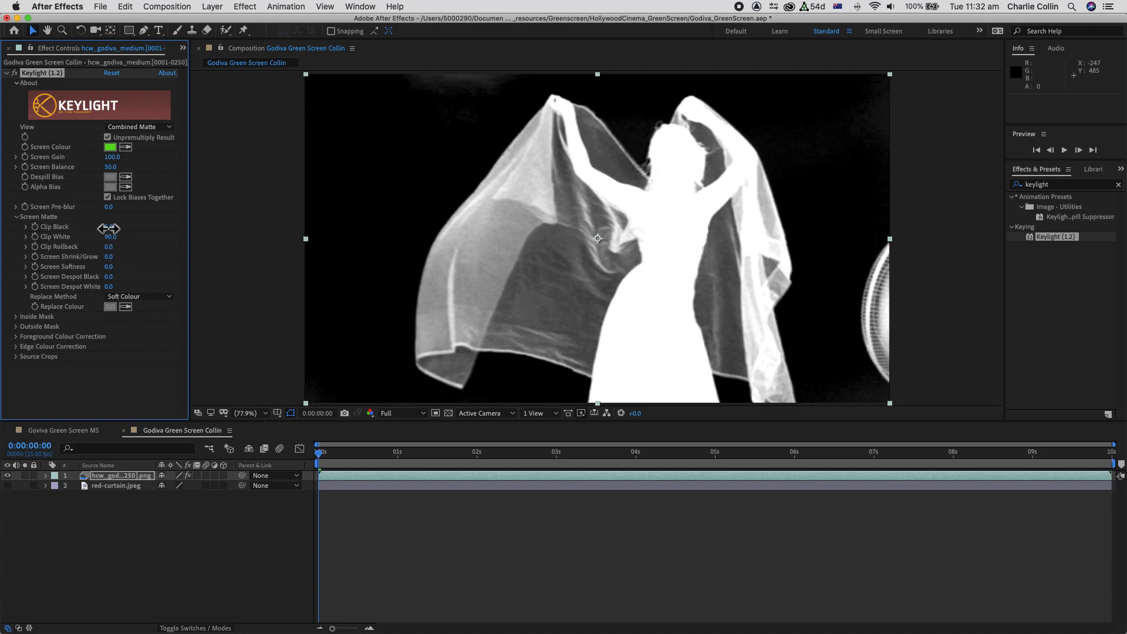
{"action": "left_click_drag", "start_coordinate": [109, 235], "coordinate": [112, 238]}
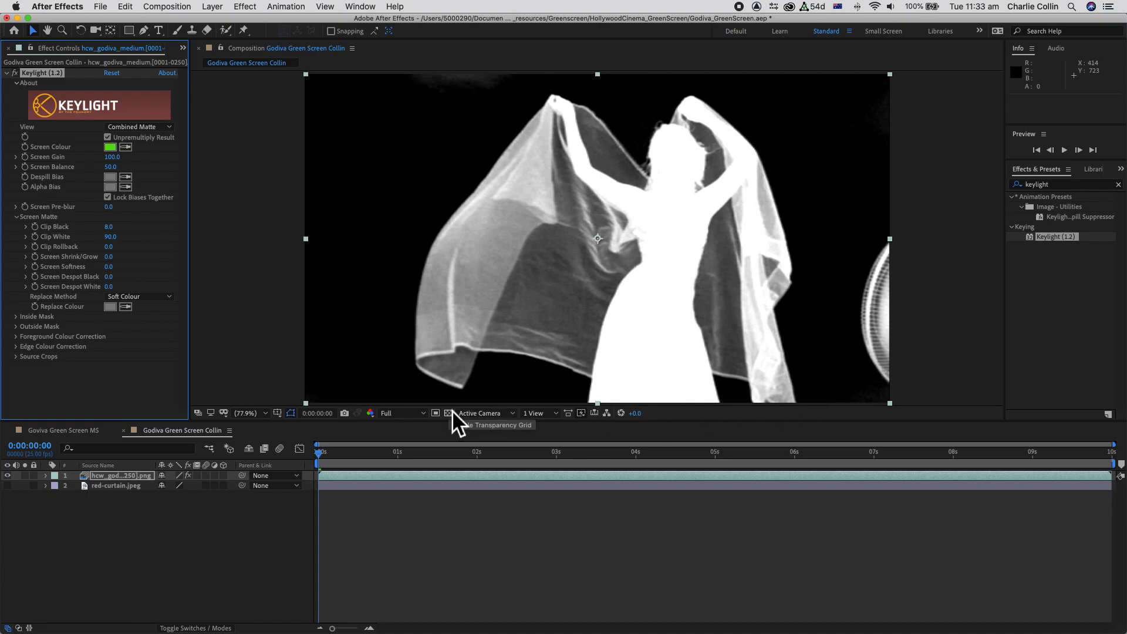
Play back the first seconds of the composition to examine the combined matte in motion
{"action": "left_click_drag", "start_coordinate": [322, 452], "coordinate": [341, 453]}
{"action": "key", "text": "space"}
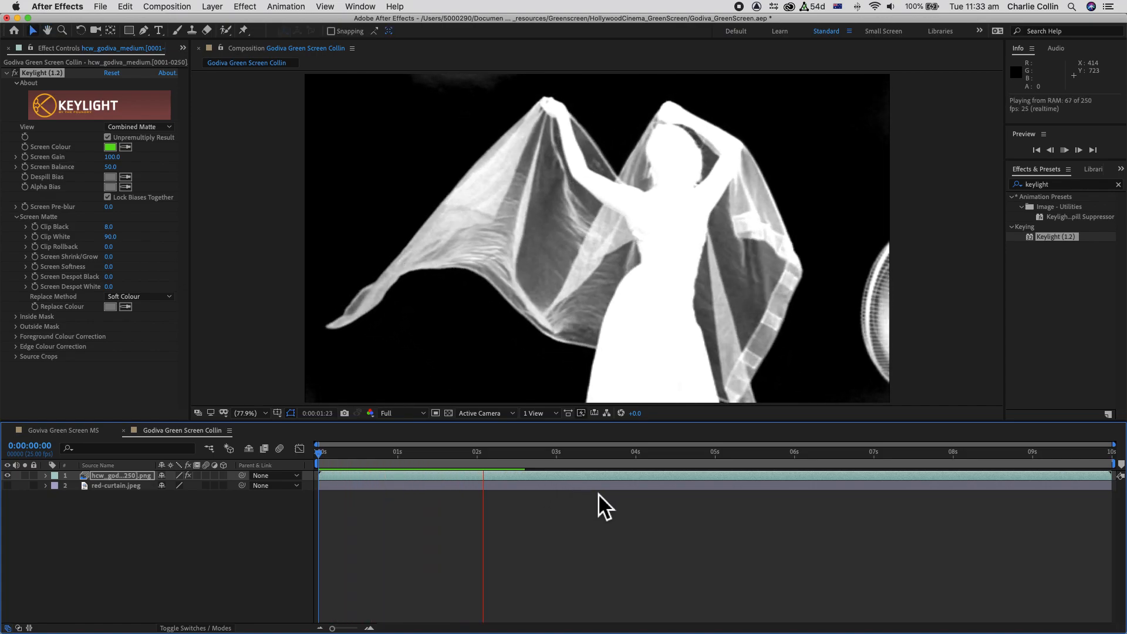
{"action": "key", "text": "space"}
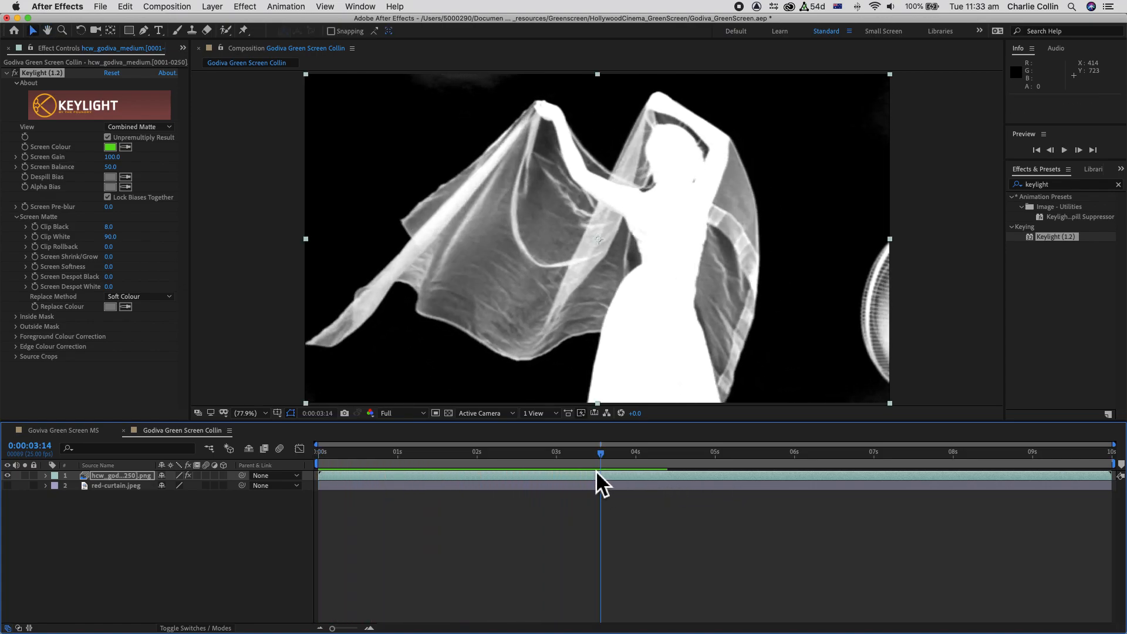
{"action": "left_click_drag", "start_coordinate": [594, 457], "coordinate": [330, 466]}
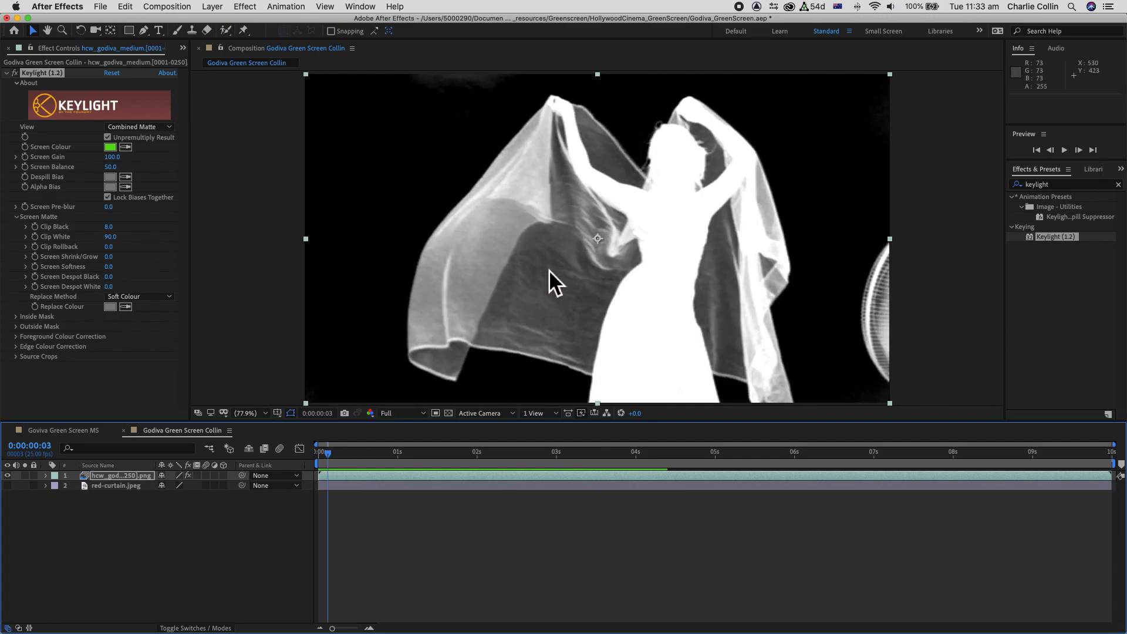
{"action": "key", "text": "space"}
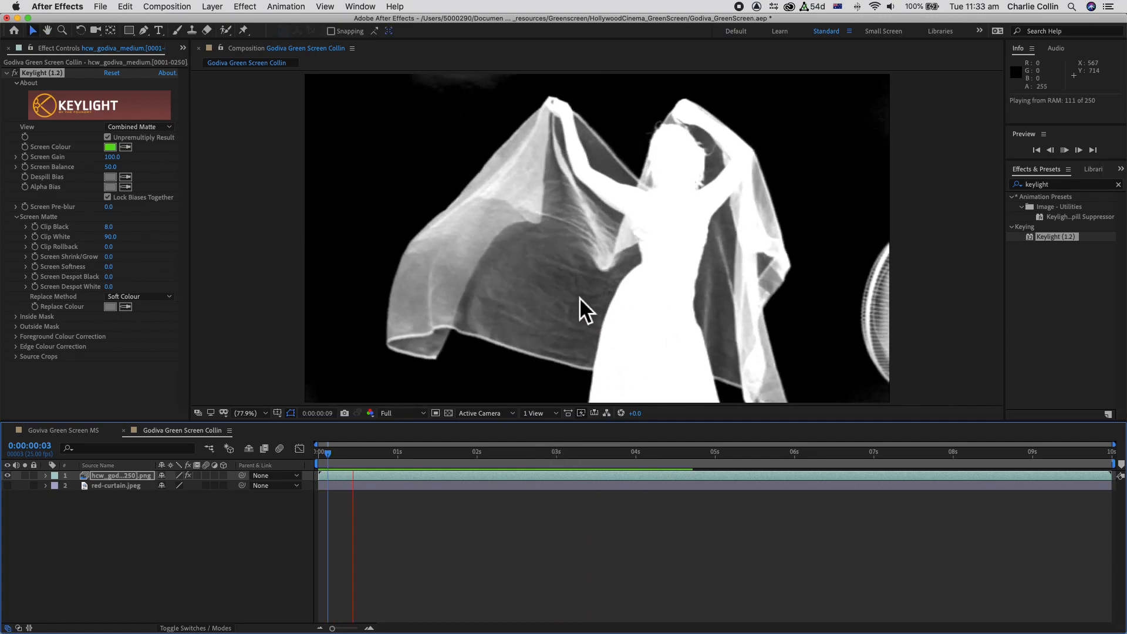
{"action": "key", "text": "space"}
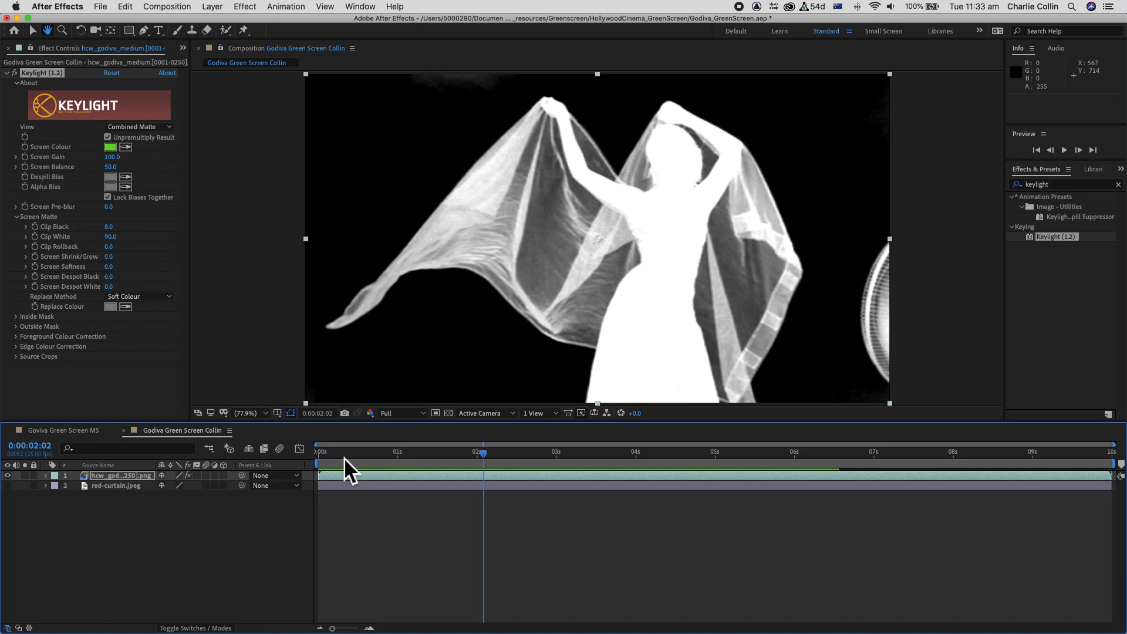
{"action": "left_click_drag", "start_coordinate": [488, 459], "coordinate": [371, 466]}
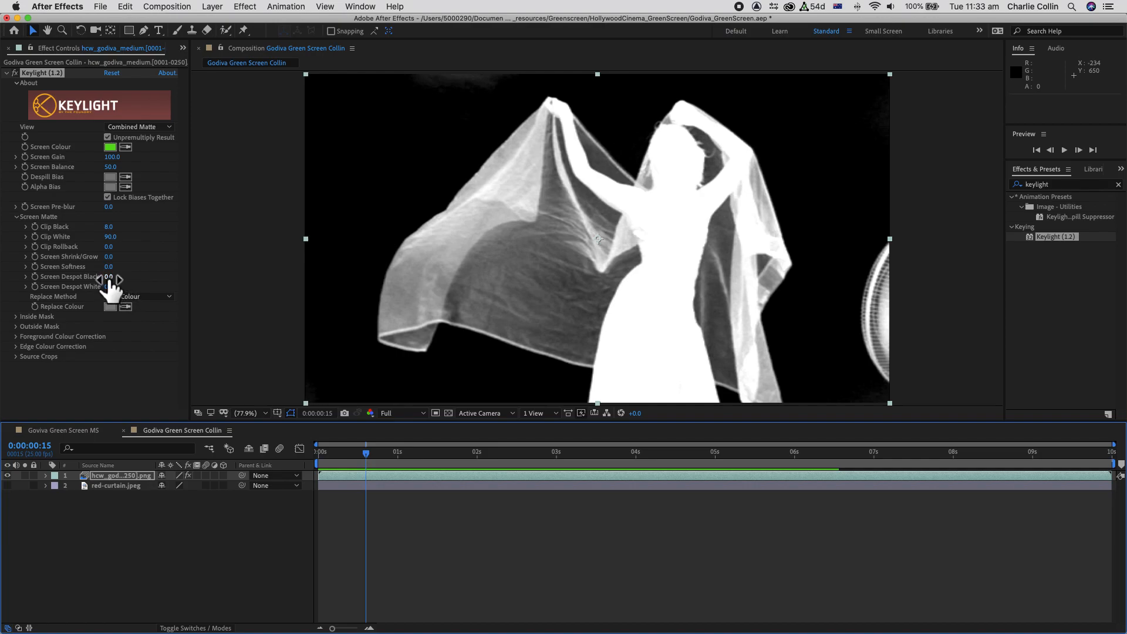
Set Screen Despot Black to 0.6 and Screen Despot White to 0.7 in the Screen Matte settings
{"action": "left_click_drag", "start_coordinate": [109, 280], "coordinate": [112, 280]}
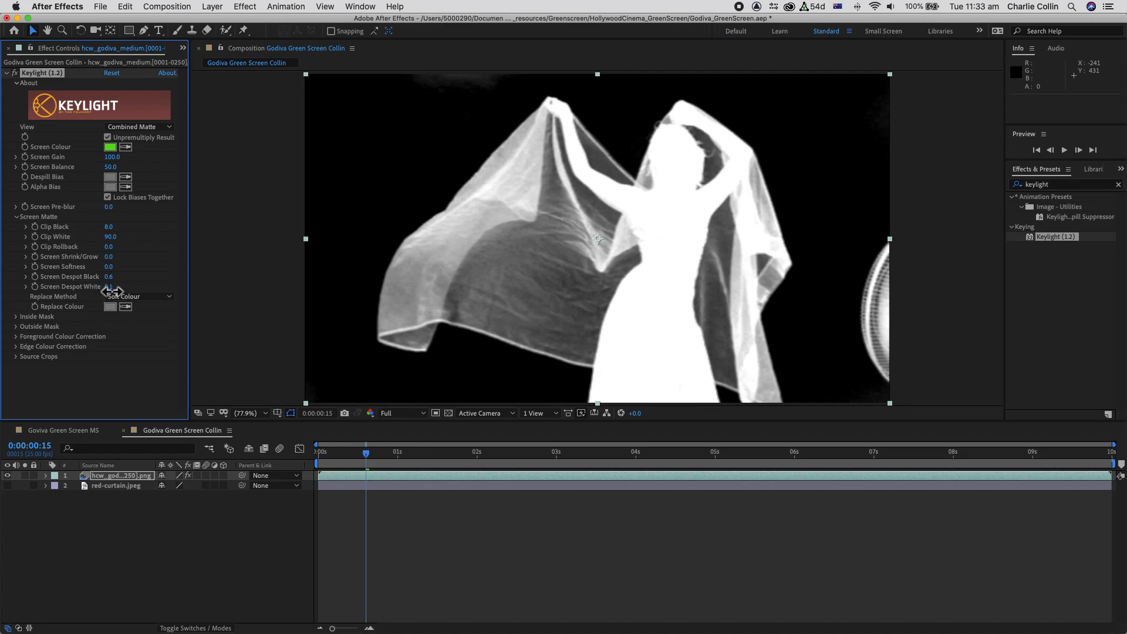
{"action": "left_click_drag", "start_coordinate": [114, 291], "coordinate": [114, 291]}
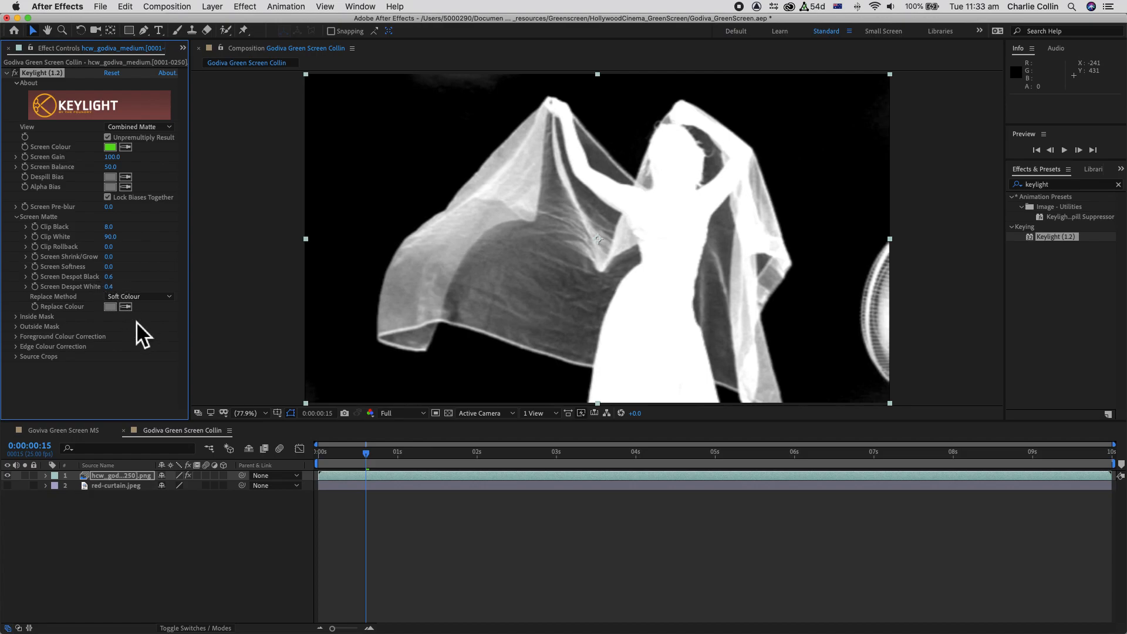
{"action": "mouse_move", "coordinate": [372, 454]}
{"action": "left_mouse_down"}
{"action": "mouse_move", "coordinate": [392, 461]}
{"action": "mouse_move", "coordinate": [368, 460]}
{"action": "left_mouse_up"}
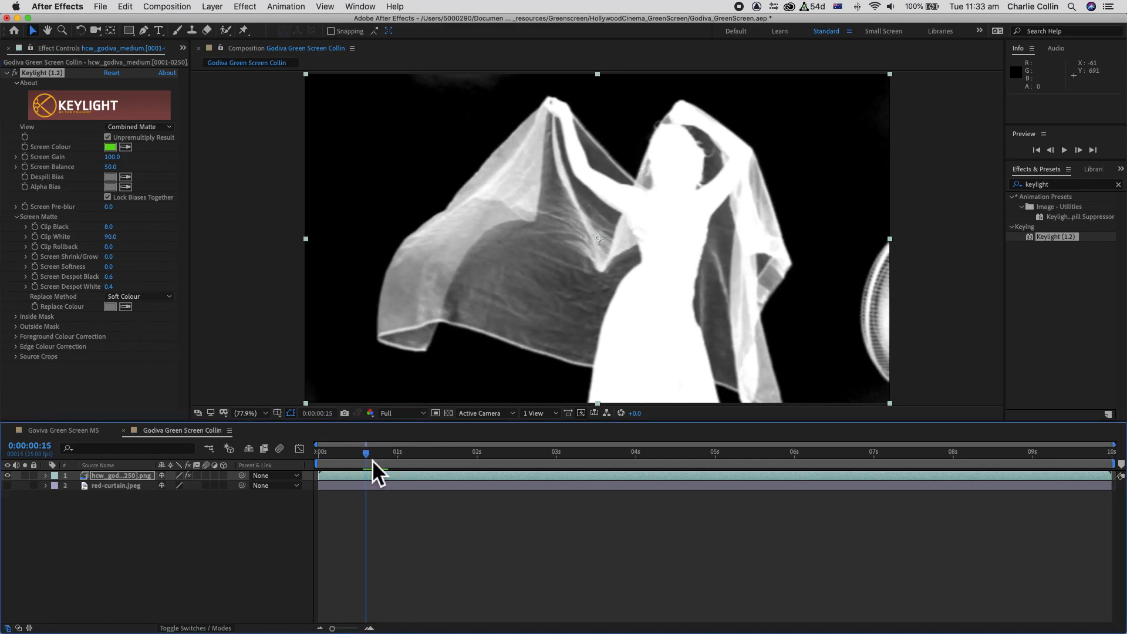
{"action": "left_click_drag", "start_coordinate": [109, 287], "coordinate": [176, 295]}
{"action": "left_click_drag", "start_coordinate": [109, 287], "coordinate": [50, 291]}
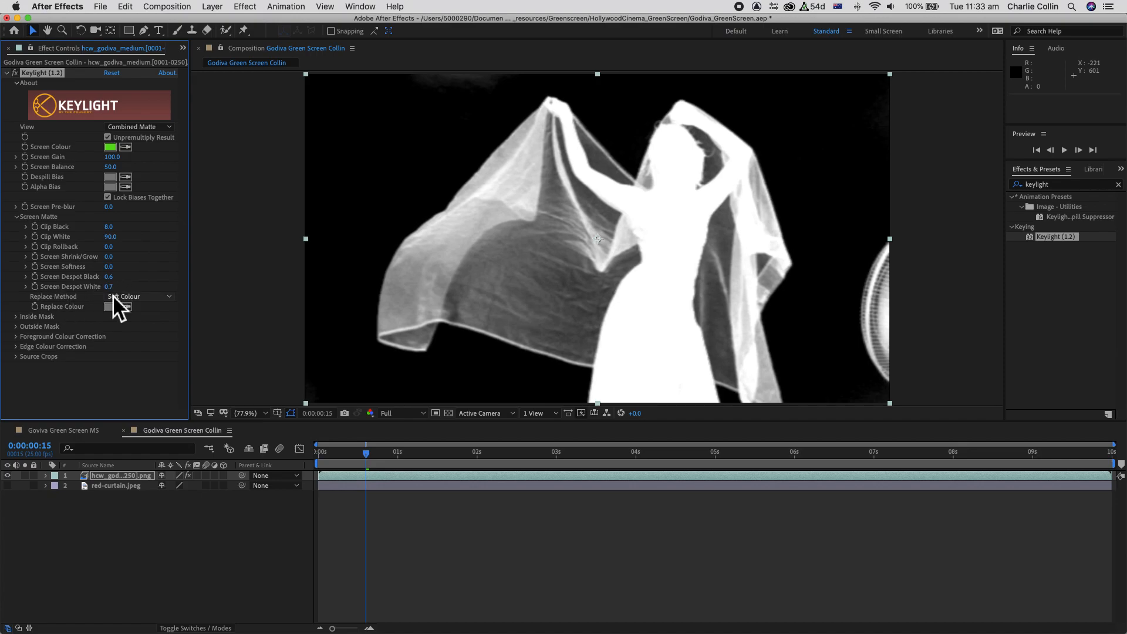
Set Screen Despot White and Screen Despot Black to 0.4 and play back the combined matte from the start
{"action": "left_click_drag", "start_coordinate": [108, 290], "coordinate": [107, 291]}
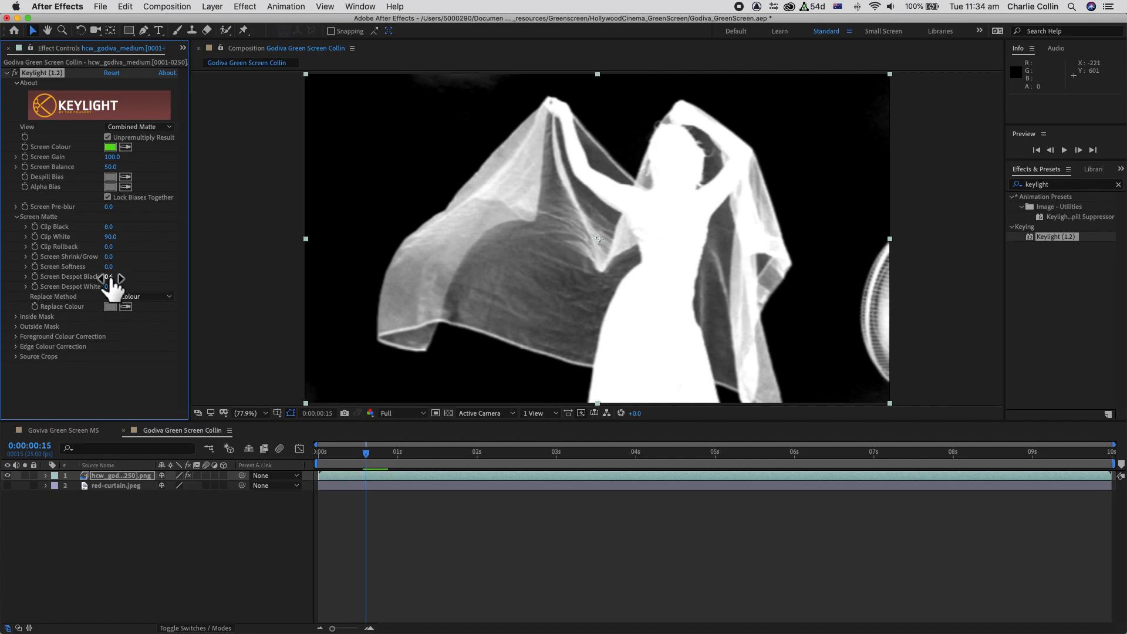
{"action": "left_click_drag", "start_coordinate": [108, 280], "coordinate": [108, 280]}
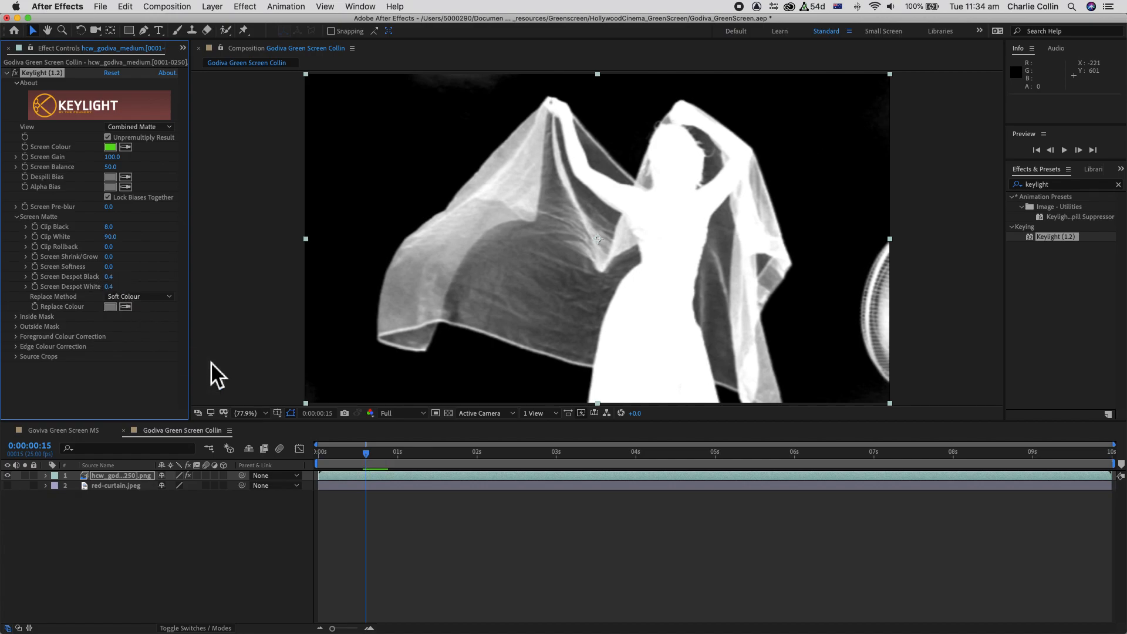
{"action": "left_click_drag", "start_coordinate": [371, 456], "coordinate": [286, 470]}
{"action": "key", "text": "space"}
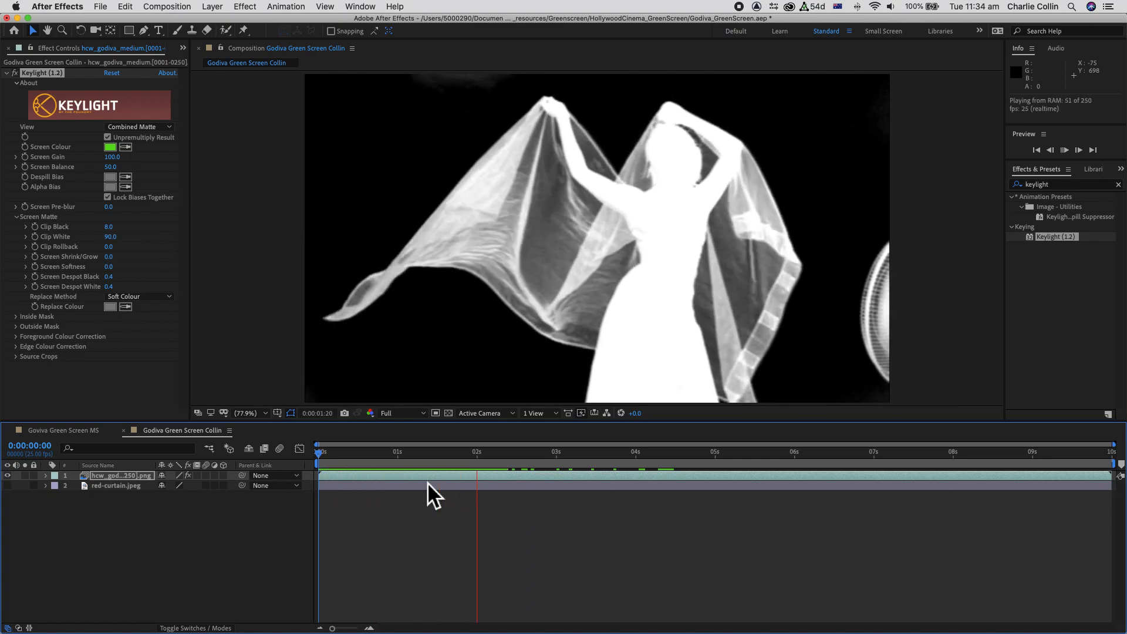
{"action": "key", "text": "space"}
{"action": "left_click_drag", "start_coordinate": [655, 457], "coordinate": [410, 455]}
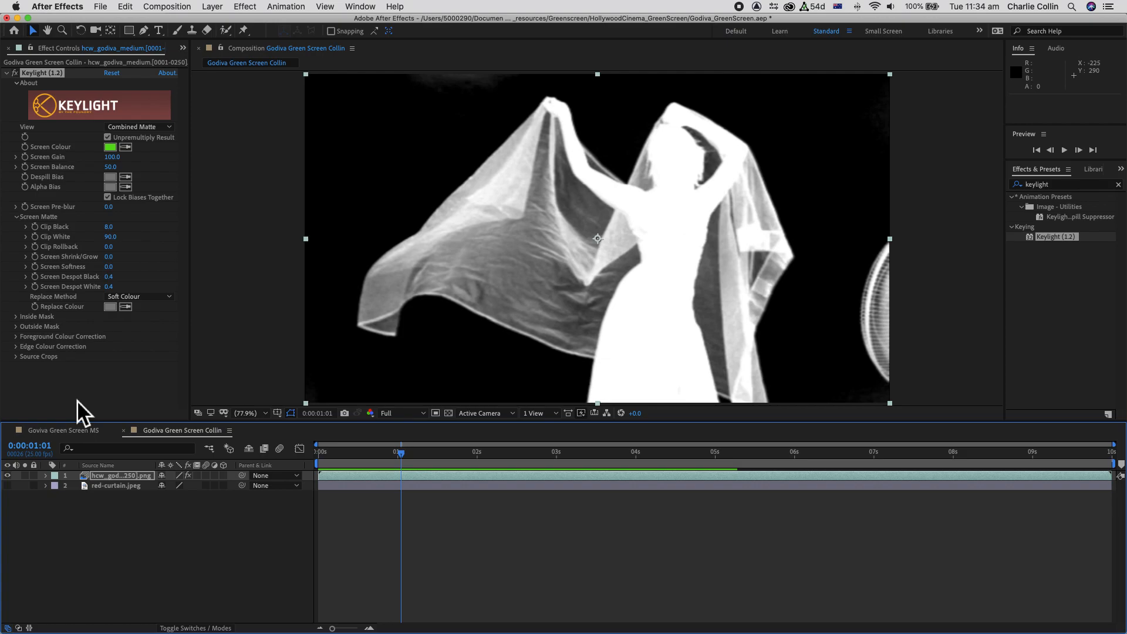
With the Pen tool, start a mask on the footage layer, passing above the veil and down between the dancer and the fan
{"action": "left_click", "coordinate": [86, 475]}
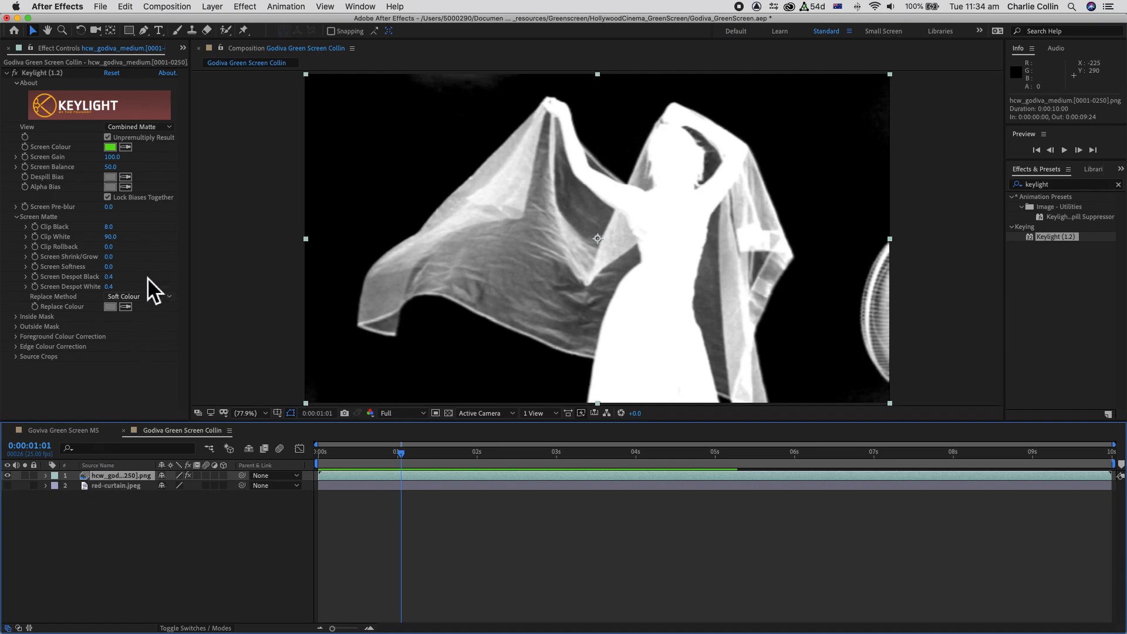
{"action": "left_click", "coordinate": [147, 33]}
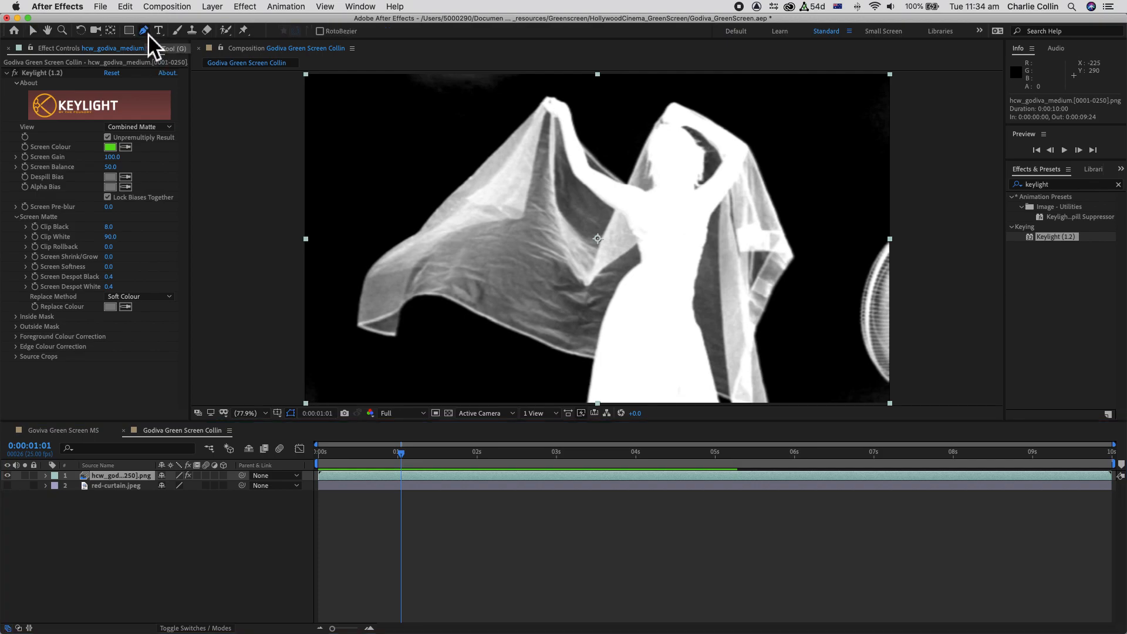
{"action": "left_click", "coordinate": [321, 294]}
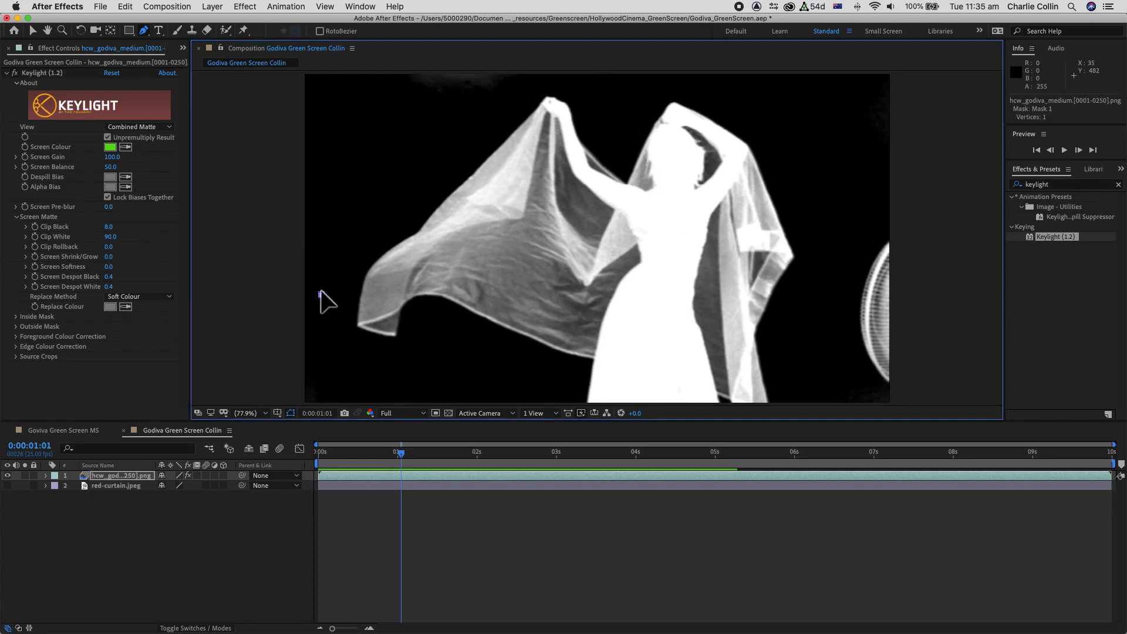
{"action": "left_click", "coordinate": [408, 159]}
{"action": "left_click", "coordinate": [539, 80]}
{"action": "left_click", "coordinate": [614, 80]}
{"action": "left_click", "coordinate": [800, 92]}
{"action": "left_click", "coordinate": [840, 195]}
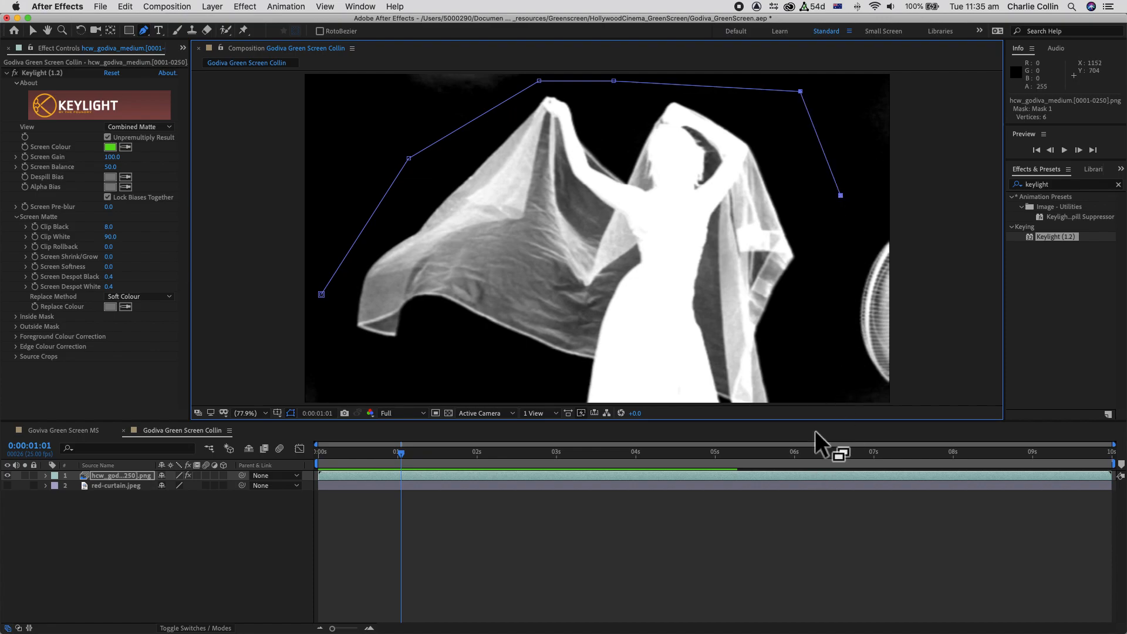
{"action": "left_click", "coordinate": [835, 373]}
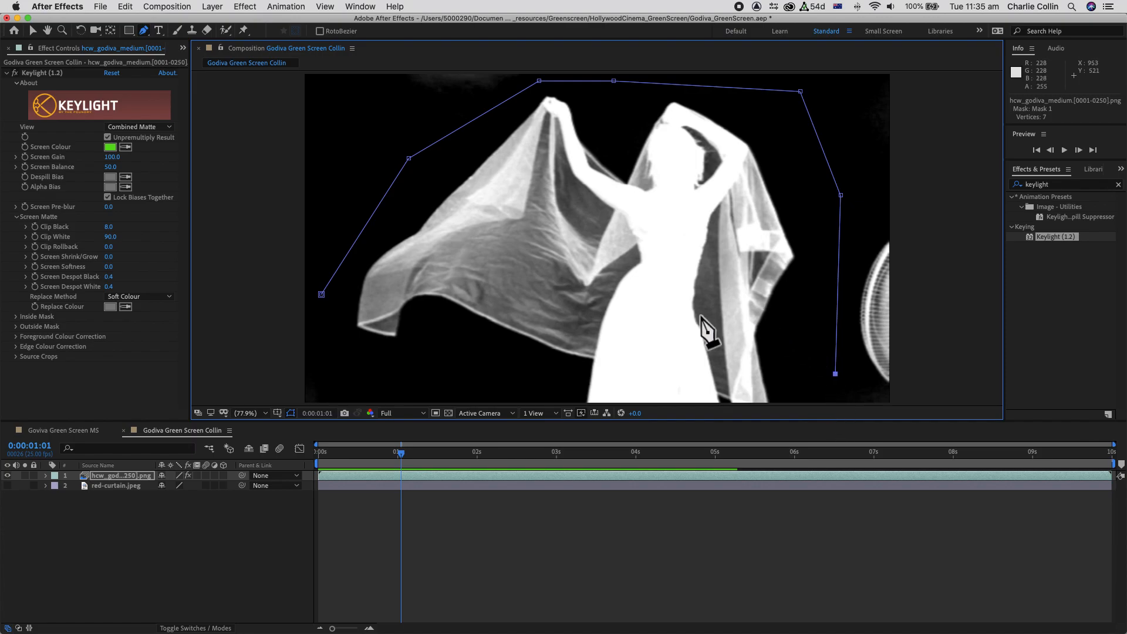
Run the mask path below the frame's lower edge and close it at its starting point, excluding the fan
{"action": "left_click", "coordinate": [270, 417]}
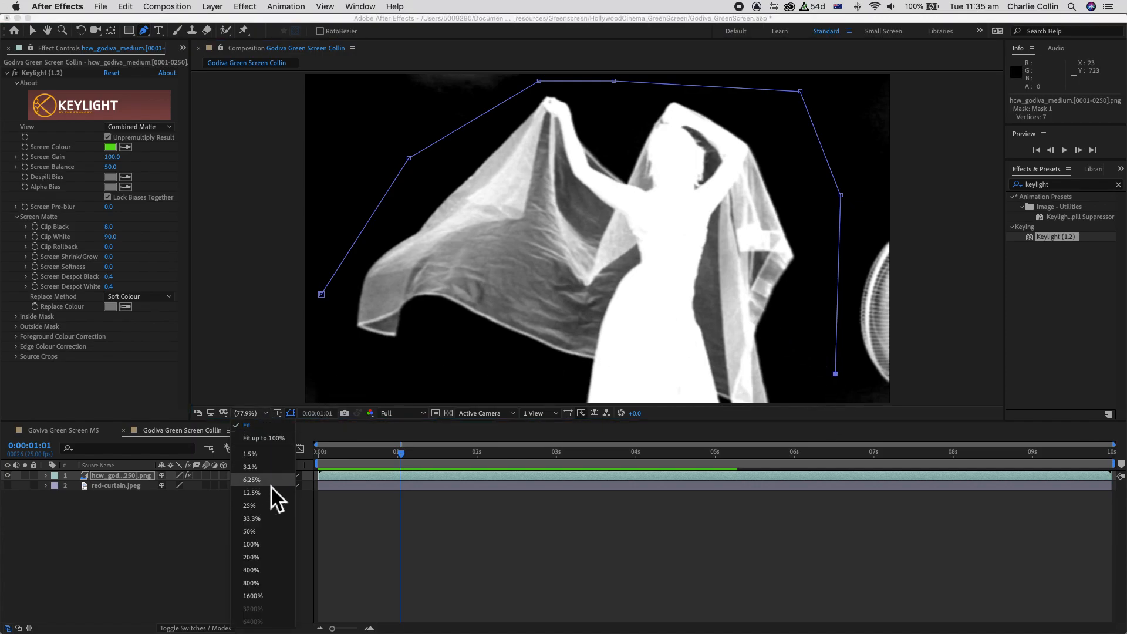
{"action": "left_click", "coordinate": [269, 531]}
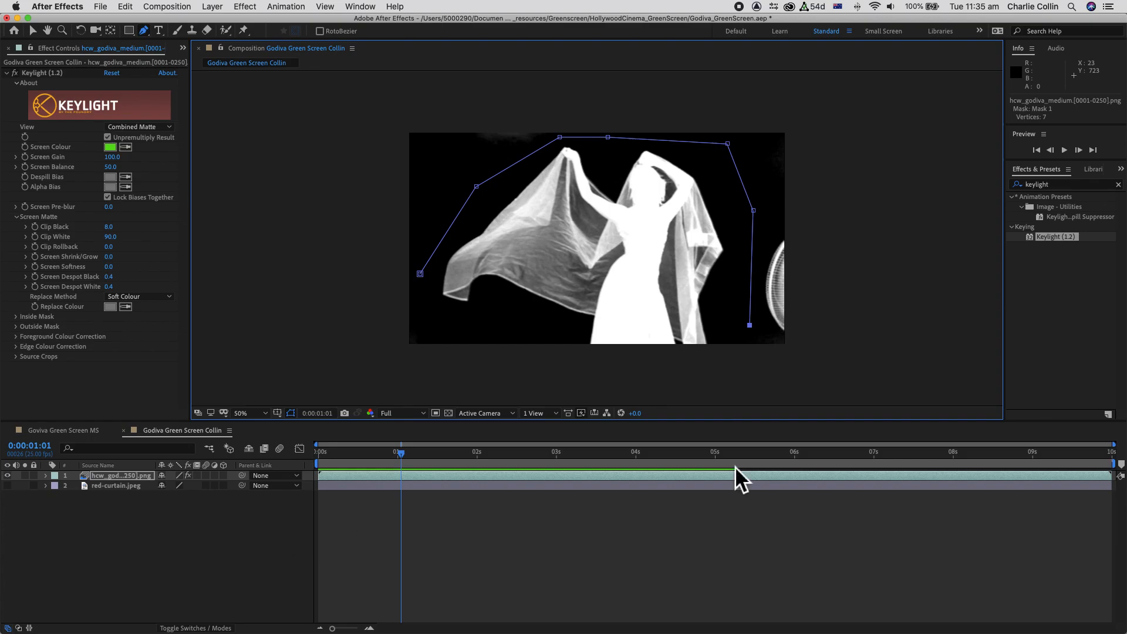
{"action": "left_click", "coordinate": [743, 354]}
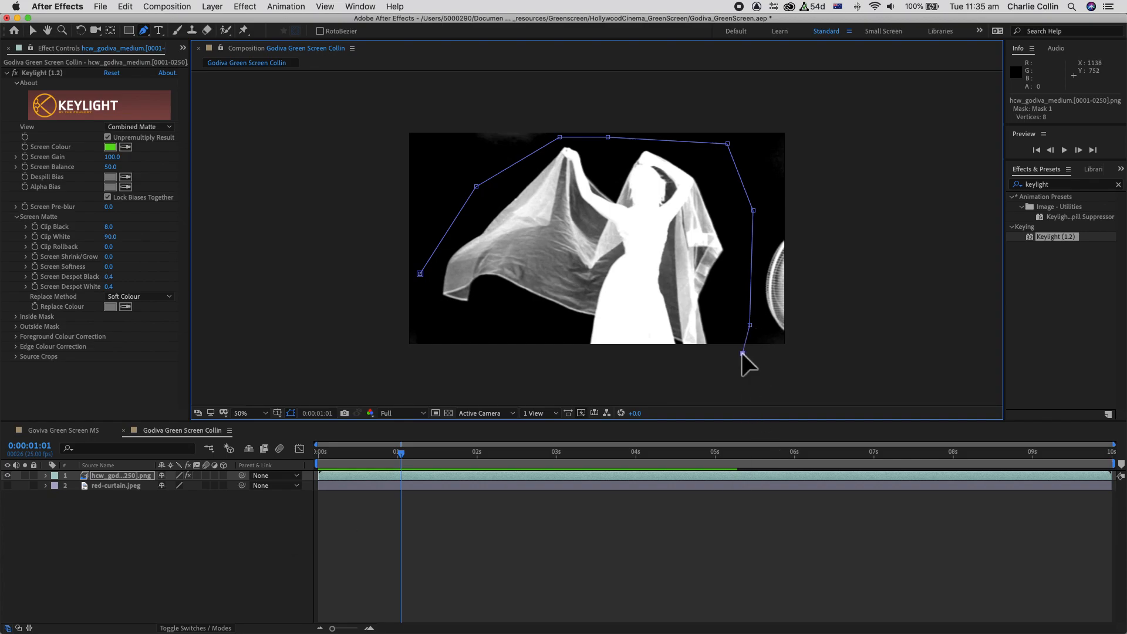
{"action": "left_click", "coordinate": [589, 355]}
{"action": "left_click", "coordinate": [436, 354]}
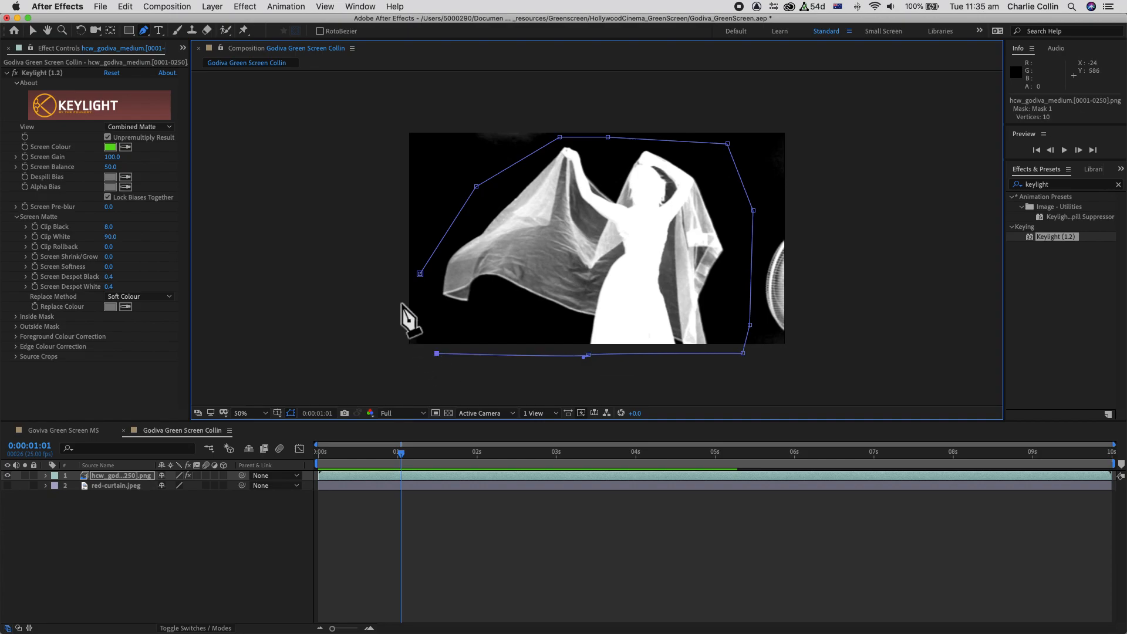
{"action": "left_click", "coordinate": [419, 274]}
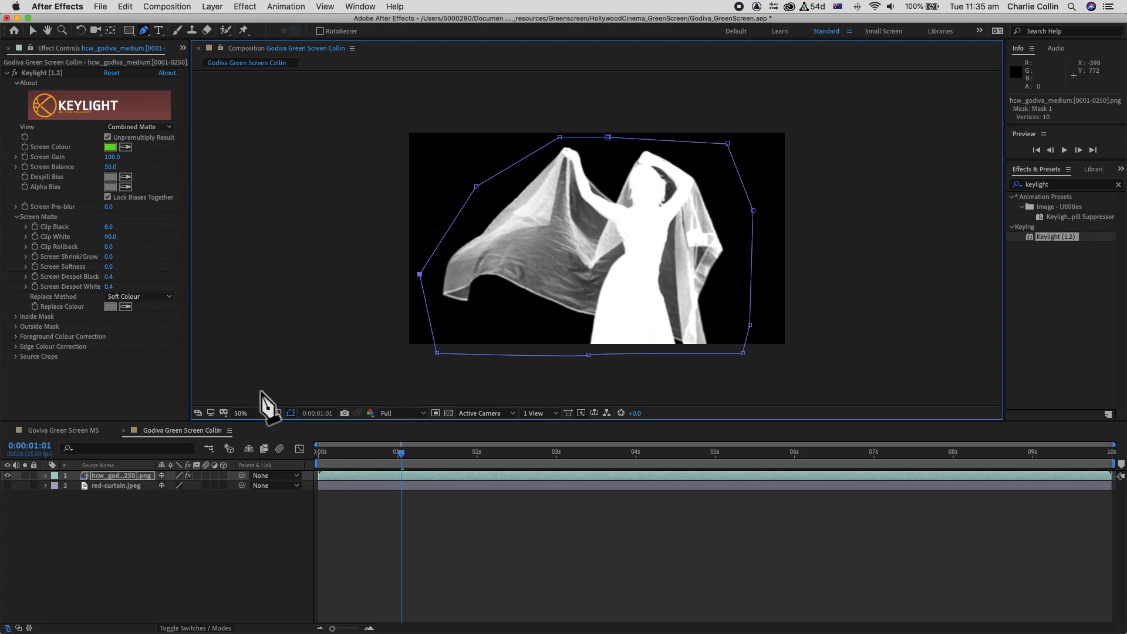
At 0:00:03:18, raise the mask's top points above the dancer's hands and nudge the upper point beside the fan
{"action": "left_click", "coordinate": [266, 417]}
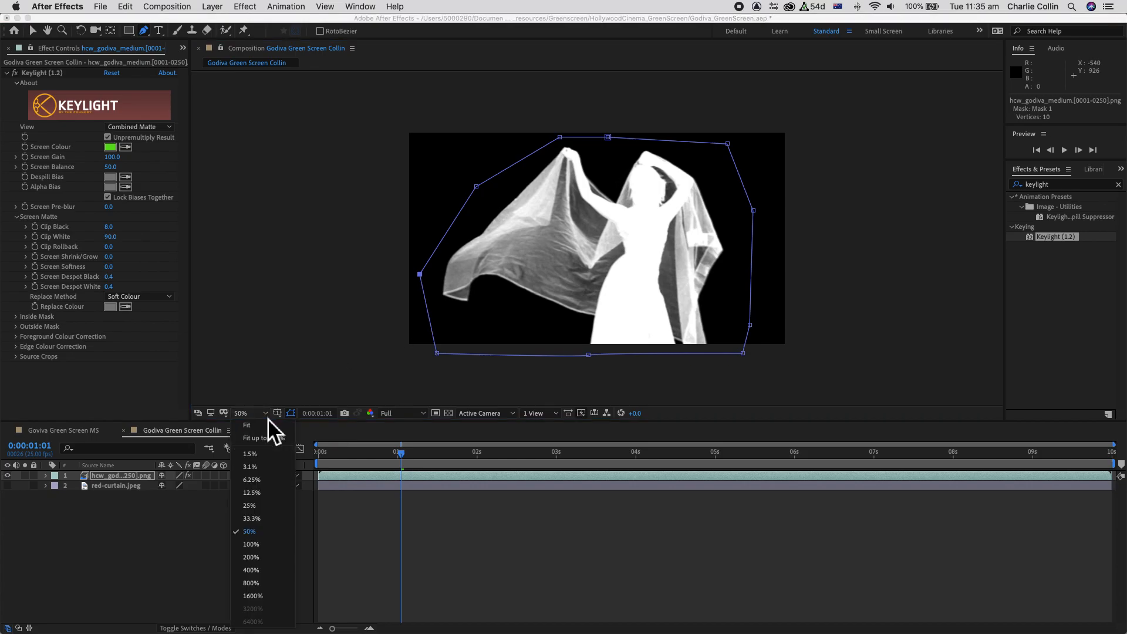
{"action": "left_click", "coordinate": [267, 432]}
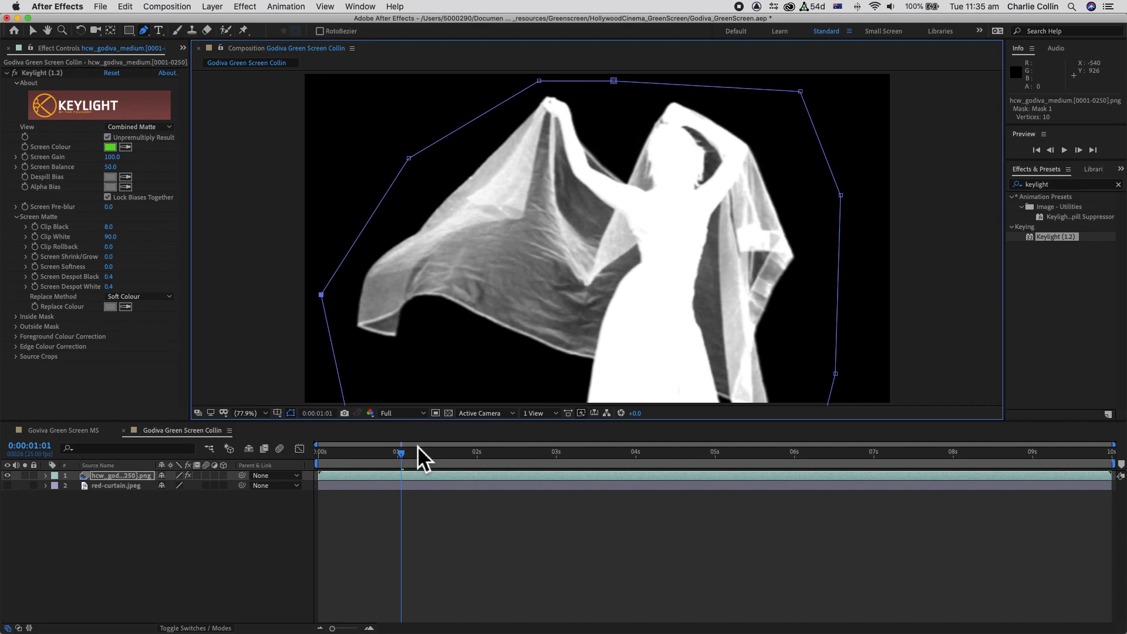
{"action": "left_click_drag", "start_coordinate": [399, 457], "coordinate": [681, 457]}
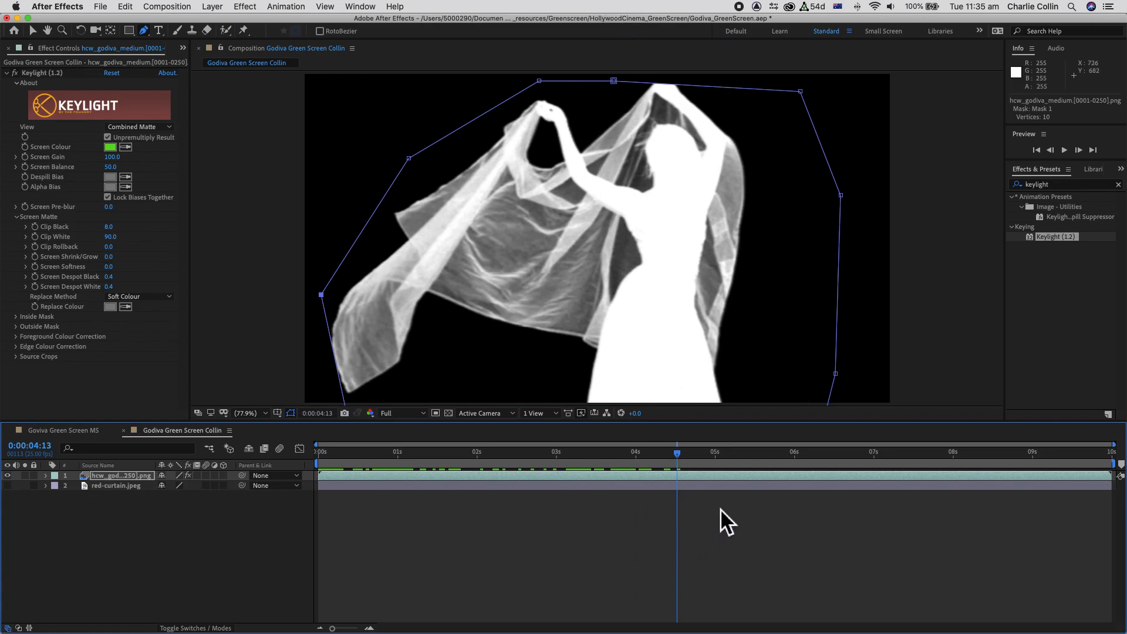
{"action": "left_click_drag", "start_coordinate": [680, 457], "coordinate": [617, 463]}
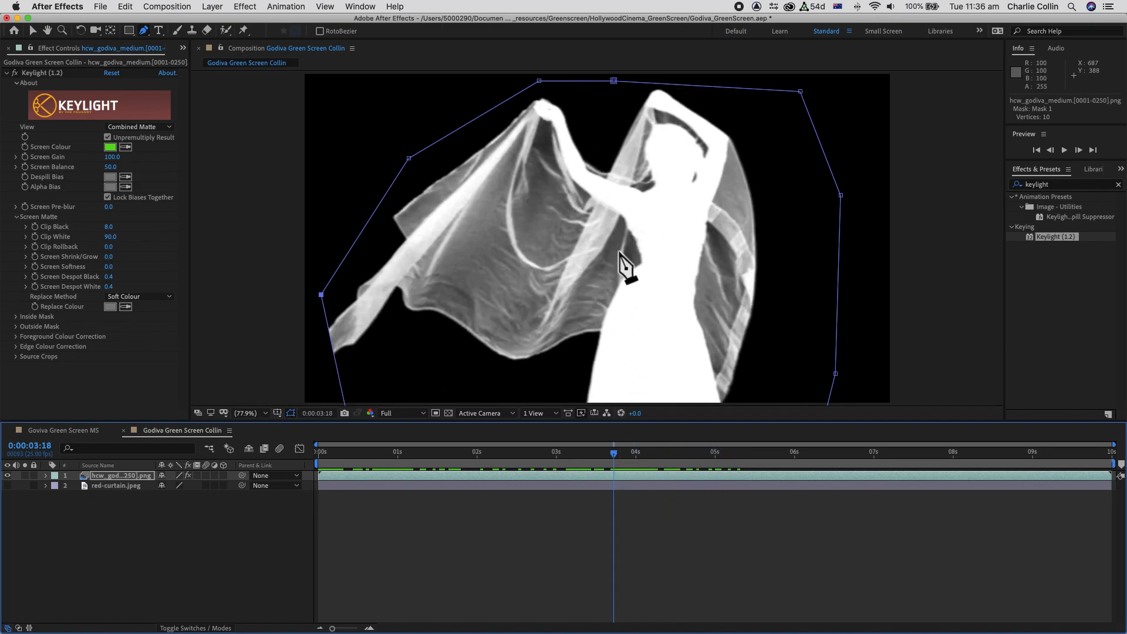
{"action": "scroll", "coordinate": [619, 253], "scroll_direction": "up", "scroll_amount": 1}
{"action": "scroll", "coordinate": [619, 252], "scroll_direction": "down", "scroll_amount": 1}
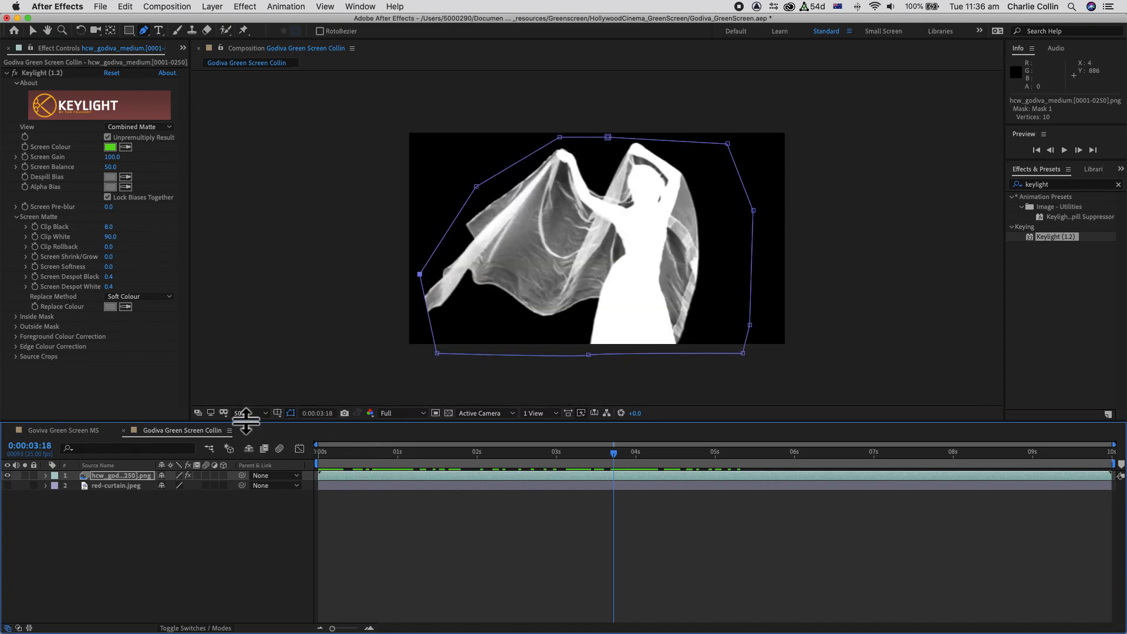
{"action": "left_click", "coordinate": [265, 414]}
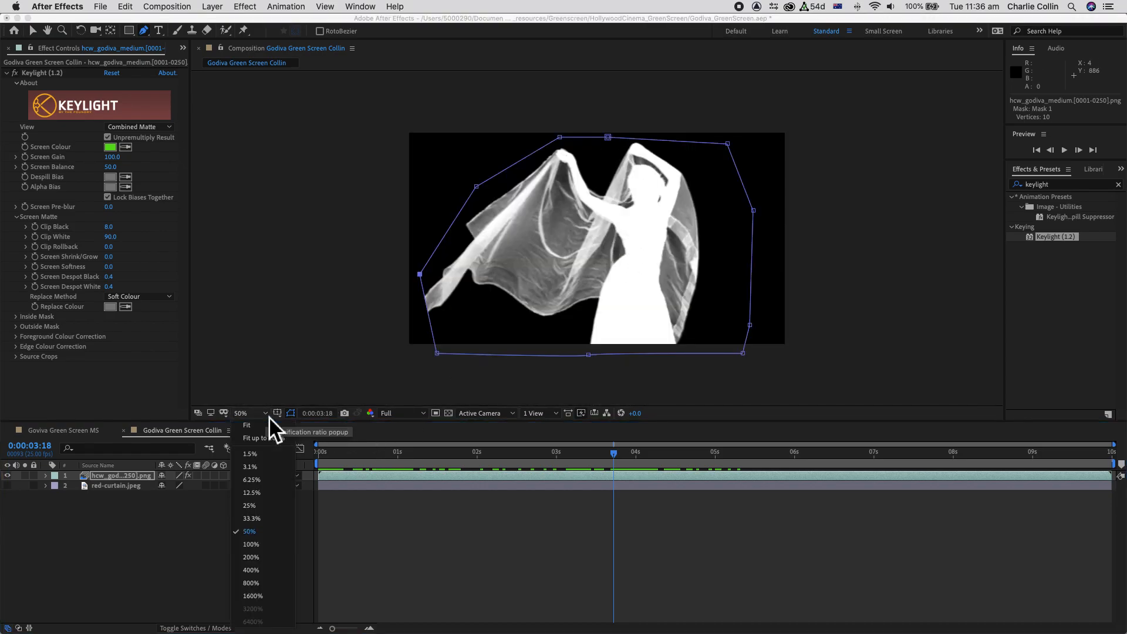
{"action": "left_click", "coordinate": [290, 352]}
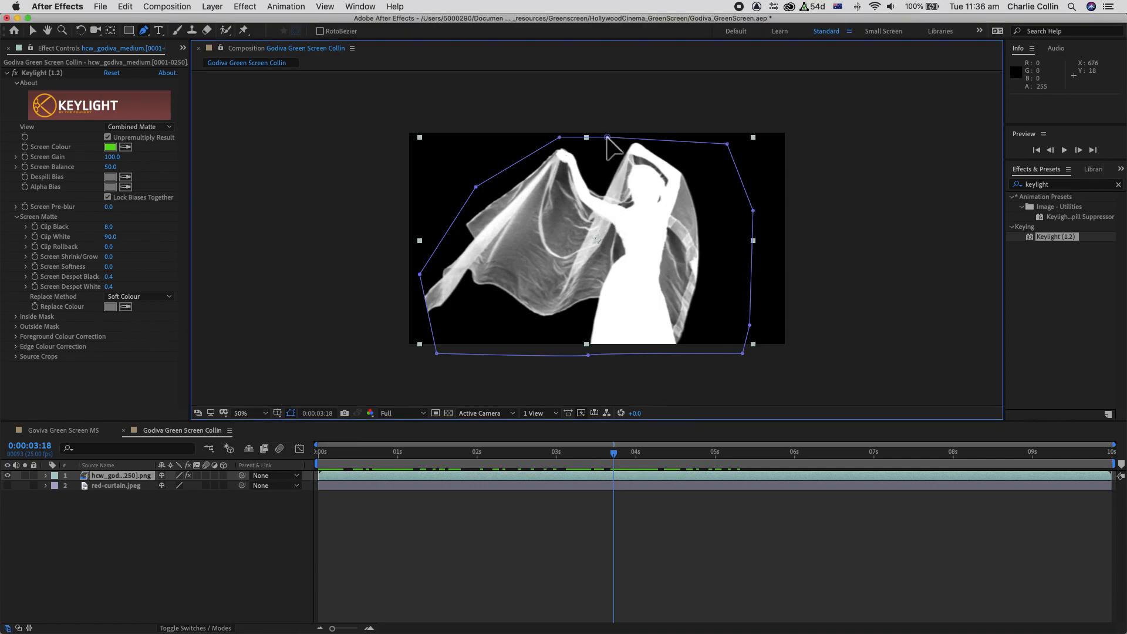
{"action": "left_click", "coordinate": [607, 137]}
{"action": "left_click_drag", "start_coordinate": [608, 137], "coordinate": [557, 134]}
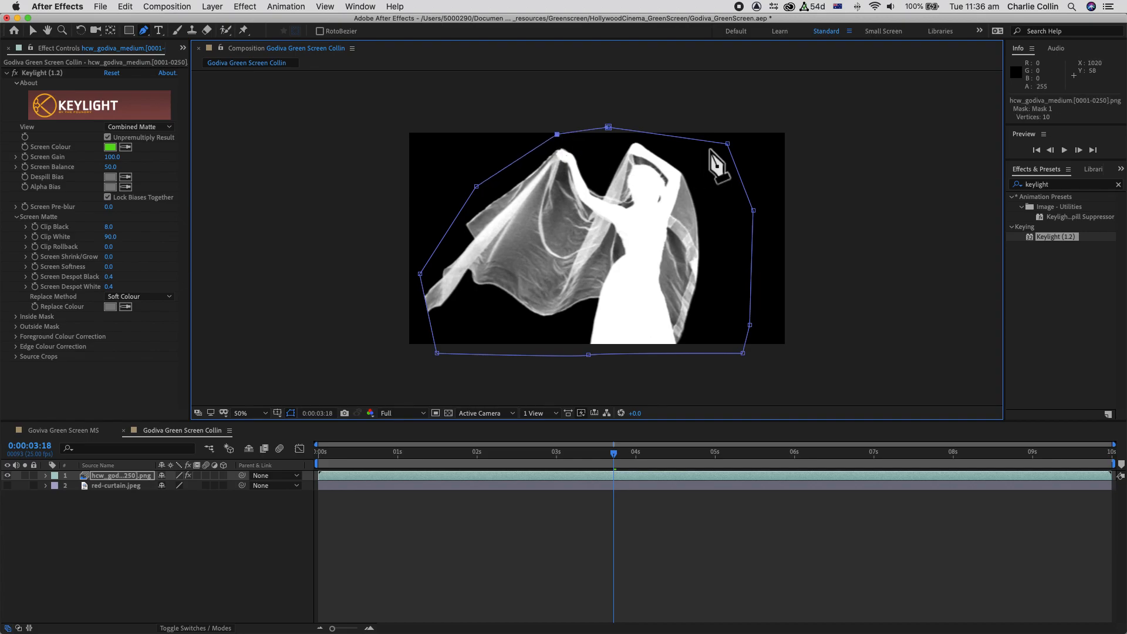
{"action": "left_click_drag", "start_coordinate": [728, 143], "coordinate": [691, 129]}
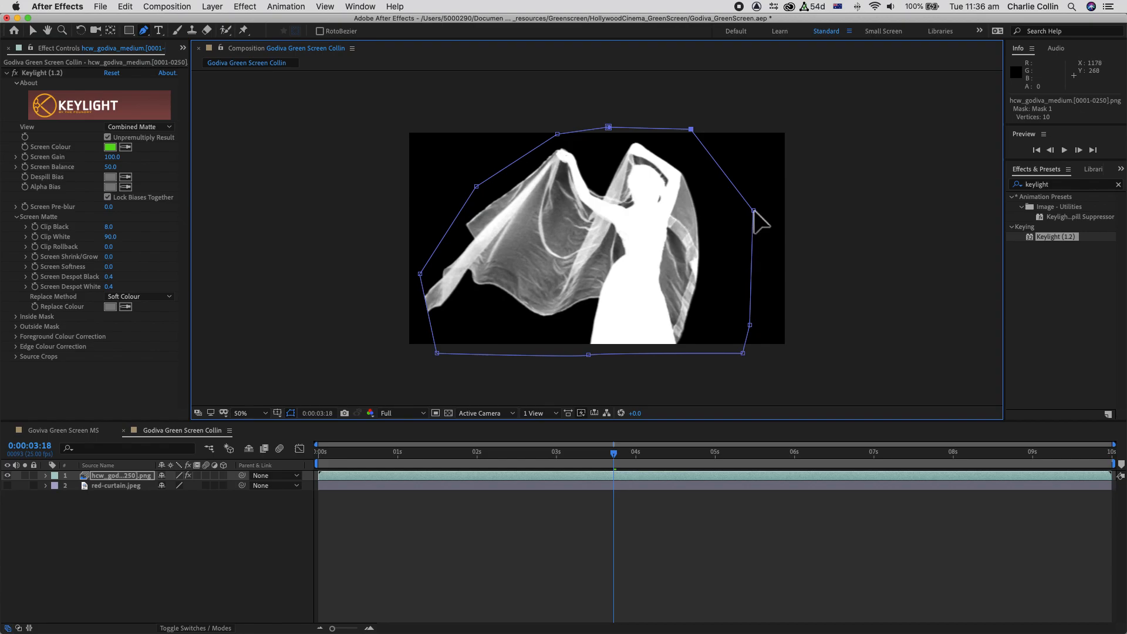
{"action": "left_click_drag", "start_coordinate": [753, 212], "coordinate": [753, 216]}
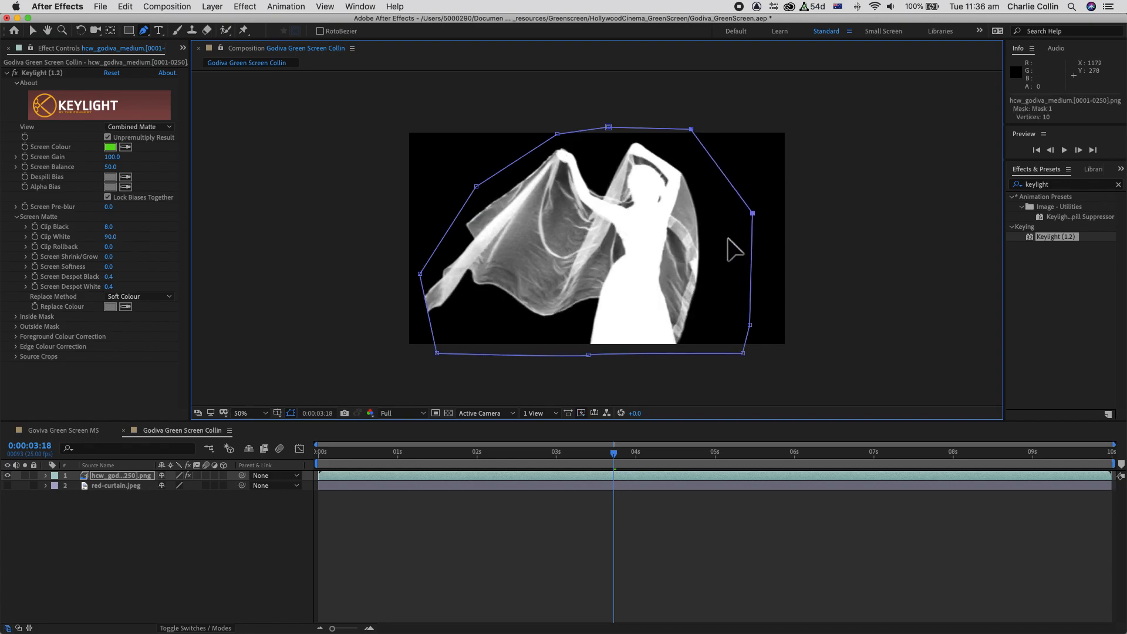
Move the two mask points around the veil's trailing end outward, fine-tune them at 0:00:03:24, and check the mask through the rest of the clip
{"action": "mouse_move", "coordinate": [437, 353]}
{"action": "left_mouse_down"}
{"action": "mouse_move", "coordinate": [409, 349]}
{"action": "mouse_move", "coordinate": [422, 350]}
{"action": "left_mouse_up"}
{"action": "left_click_drag", "start_coordinate": [420, 273], "coordinate": [392, 284]}
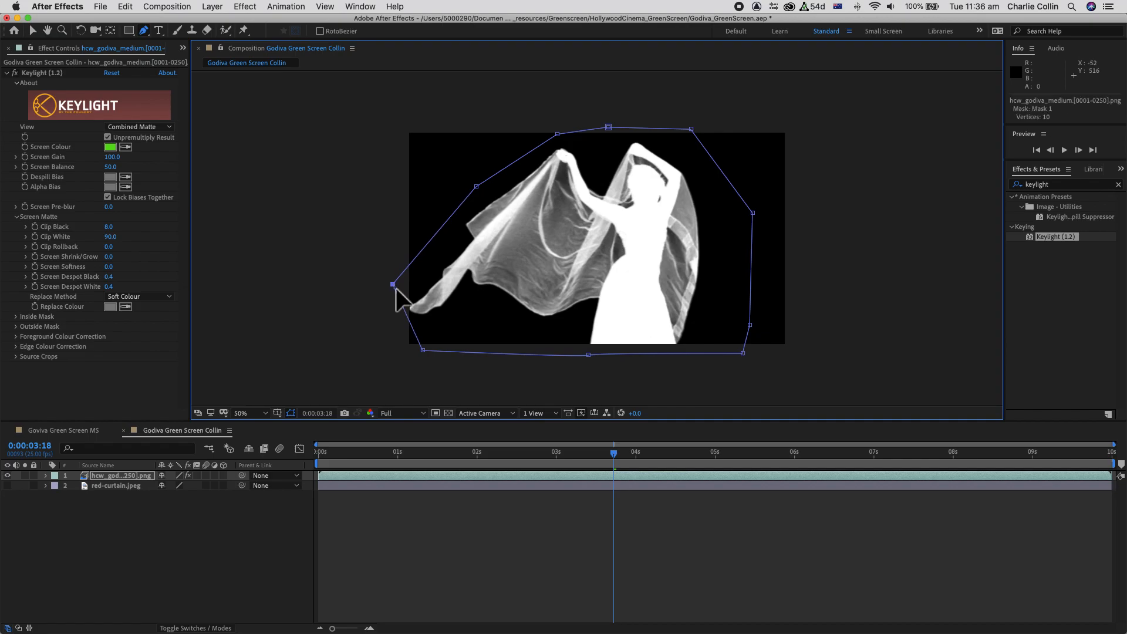
{"action": "left_click_drag", "start_coordinate": [616, 454], "coordinate": [642, 466]}
{"action": "left_click_drag", "start_coordinate": [653, 468], "coordinate": [633, 468]}
{"action": "left_click_drag", "start_coordinate": [422, 350], "coordinate": [426, 349]}
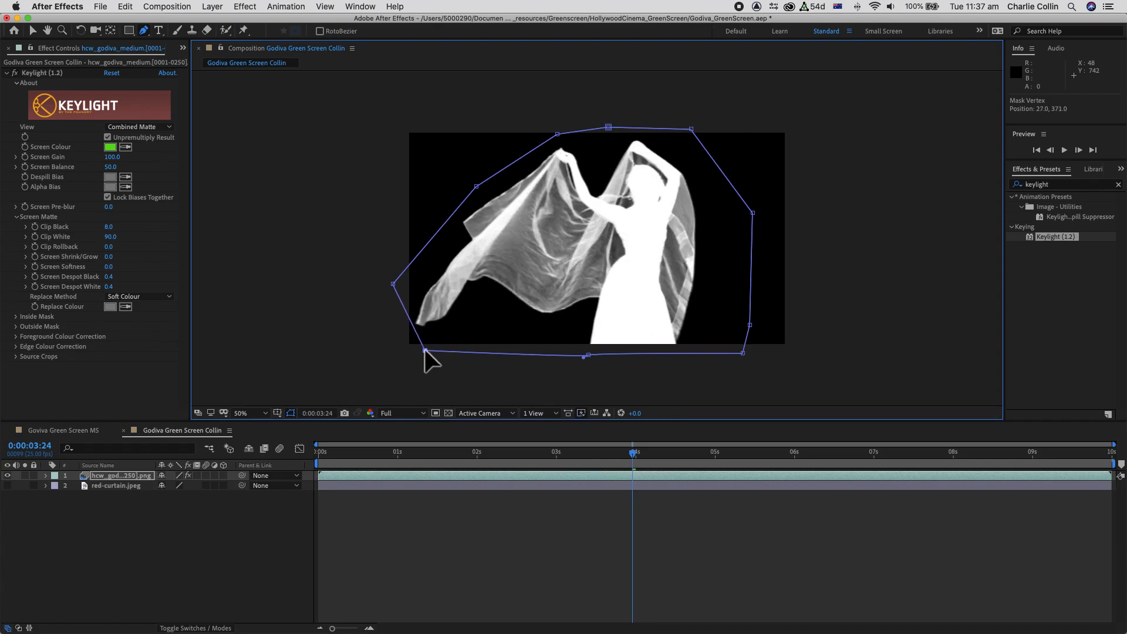
{"action": "left_click_drag", "start_coordinate": [391, 284], "coordinate": [390, 286]}
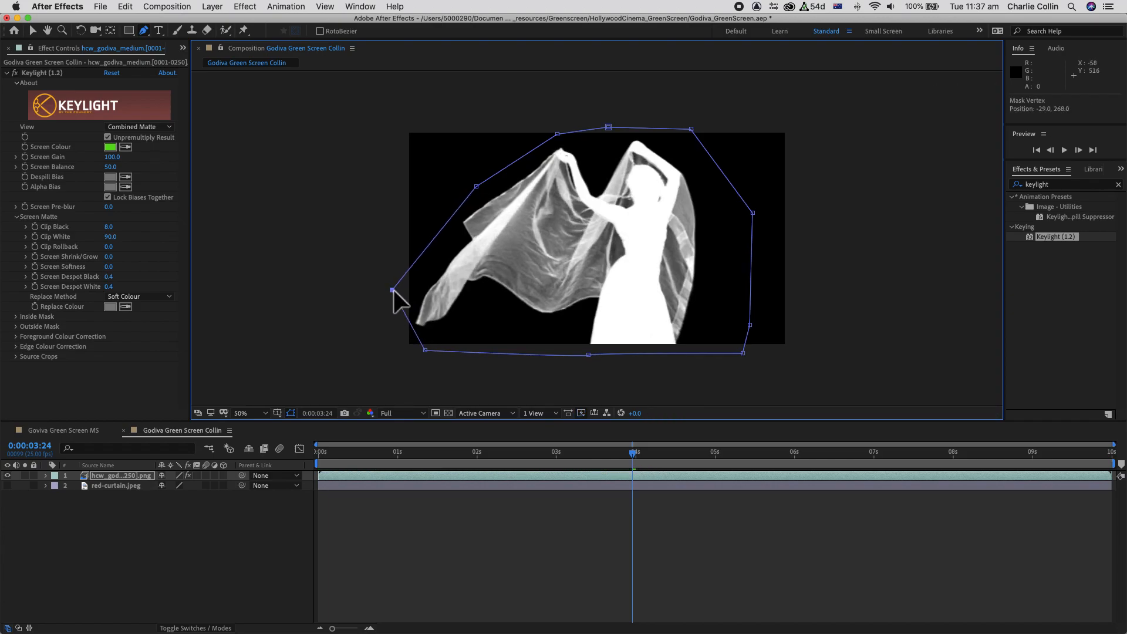
{"action": "left_click_drag", "start_coordinate": [634, 453], "coordinate": [757, 452]}
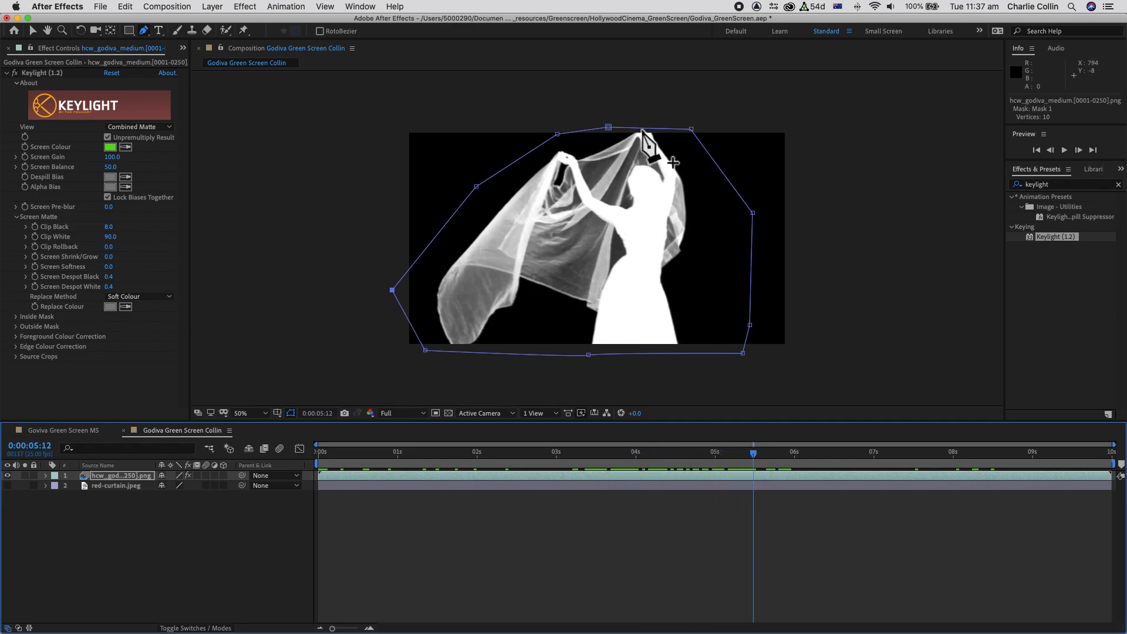
{"action": "left_click_drag", "start_coordinate": [756, 456], "coordinate": [944, 462]}
{"action": "key", "text": "Home"}
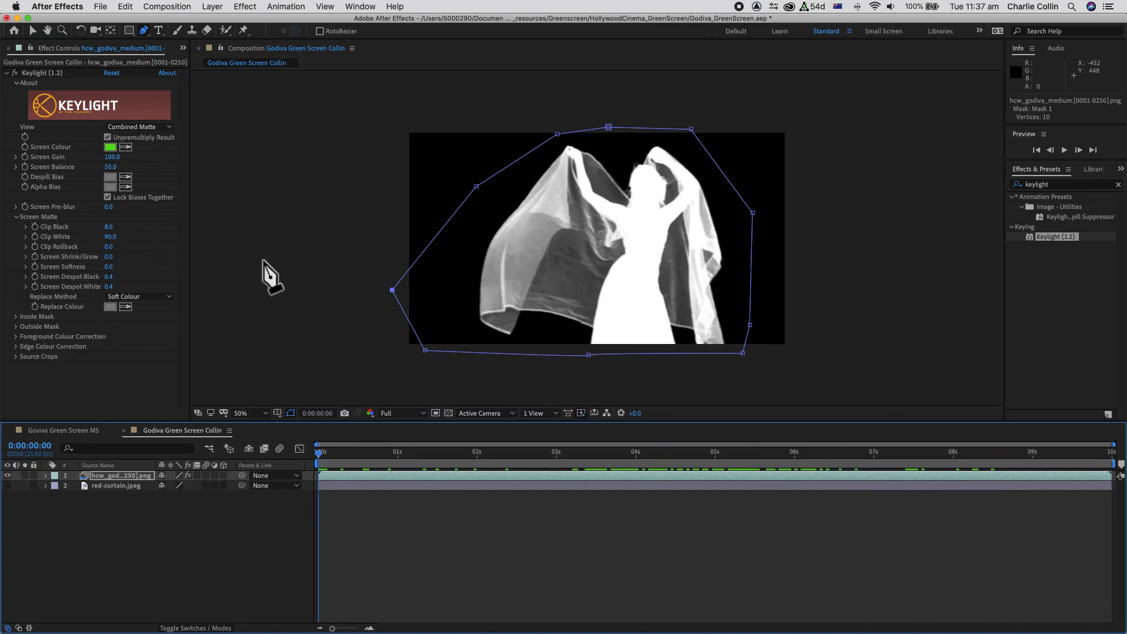
Set the Keylight view to Final Result and fit the composition in the viewer
{"action": "left_click", "coordinate": [166, 128]}
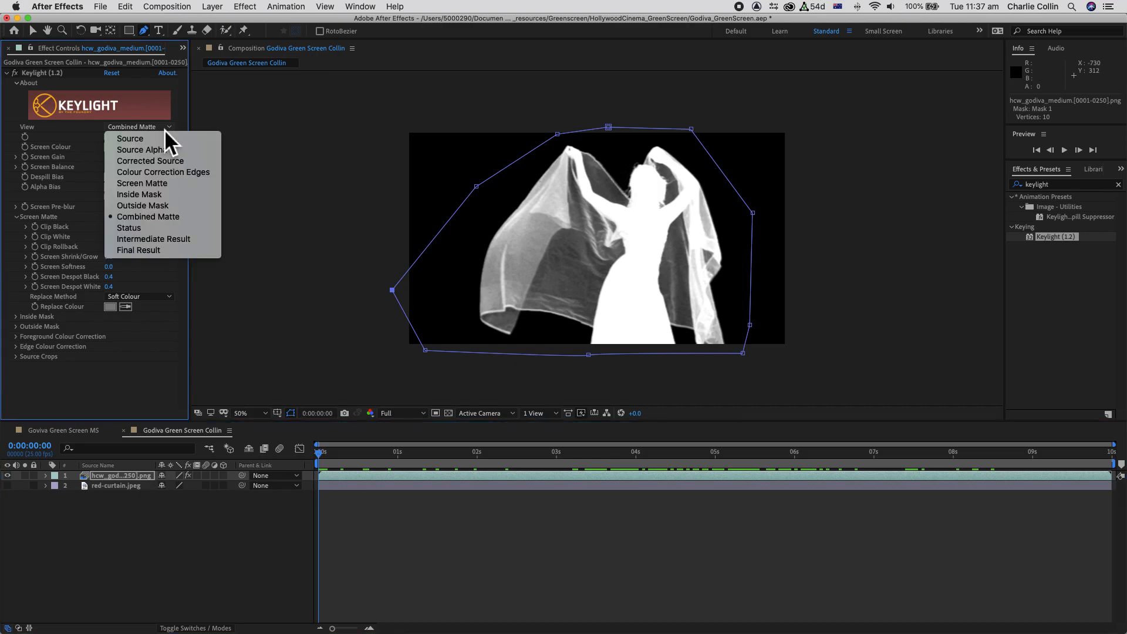
{"action": "left_click", "coordinate": [160, 251]}
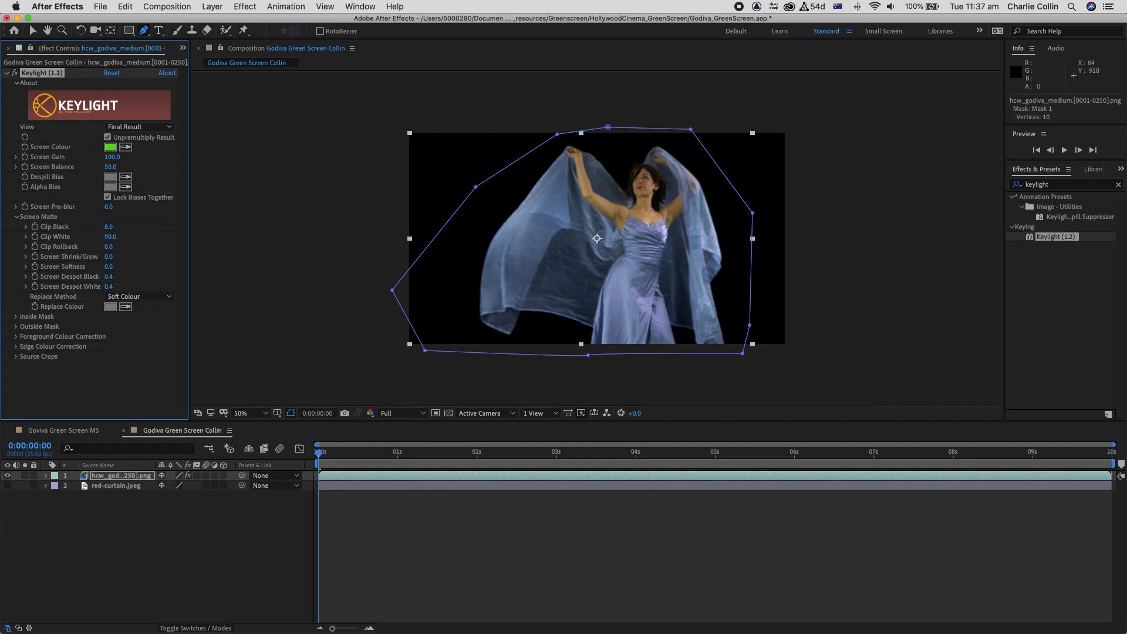
{"action": "left_click", "coordinate": [252, 413]}
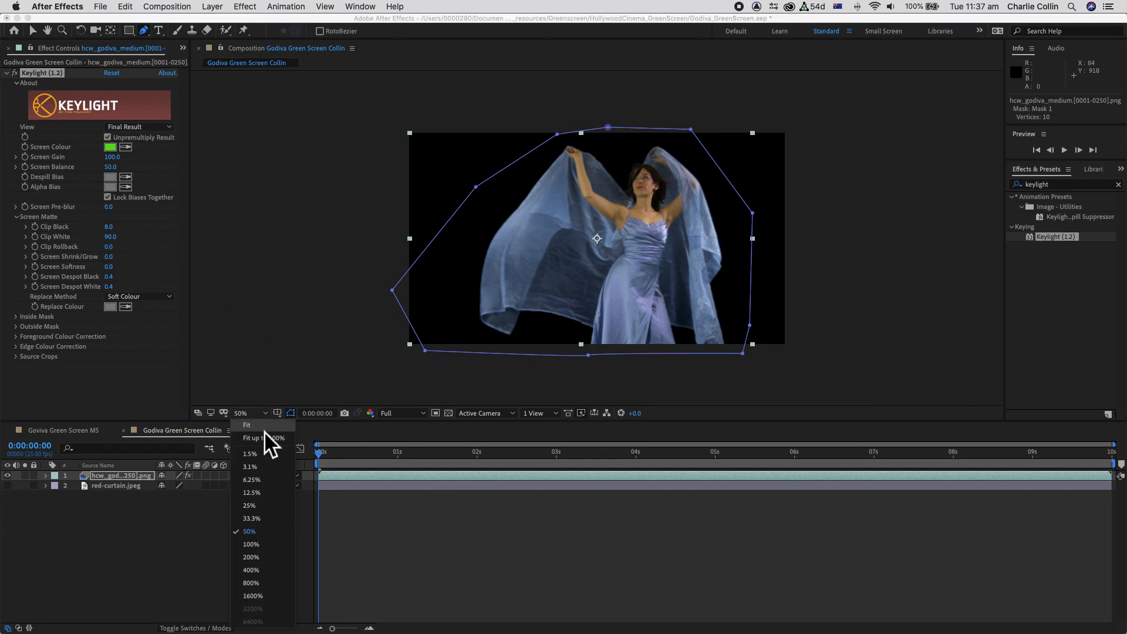
{"action": "left_click", "coordinate": [264, 435]}
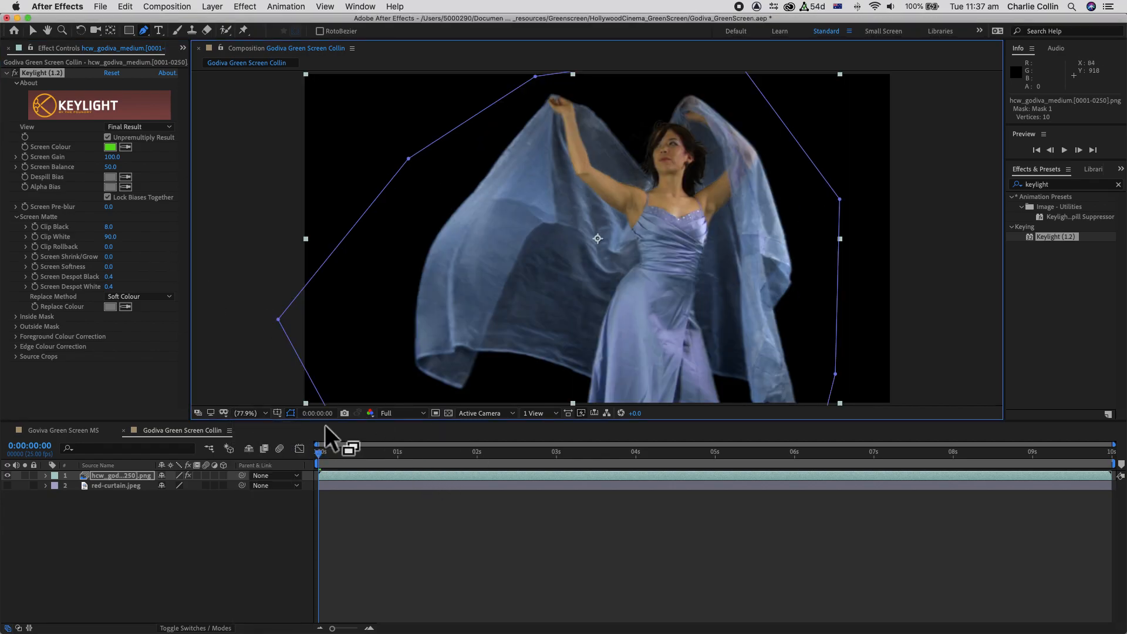
Enlarge the composition viewer and play back the keyed, masked footage from the first frame
{"action": "left_click_drag", "start_coordinate": [326, 422], "coordinate": [338, 497]}
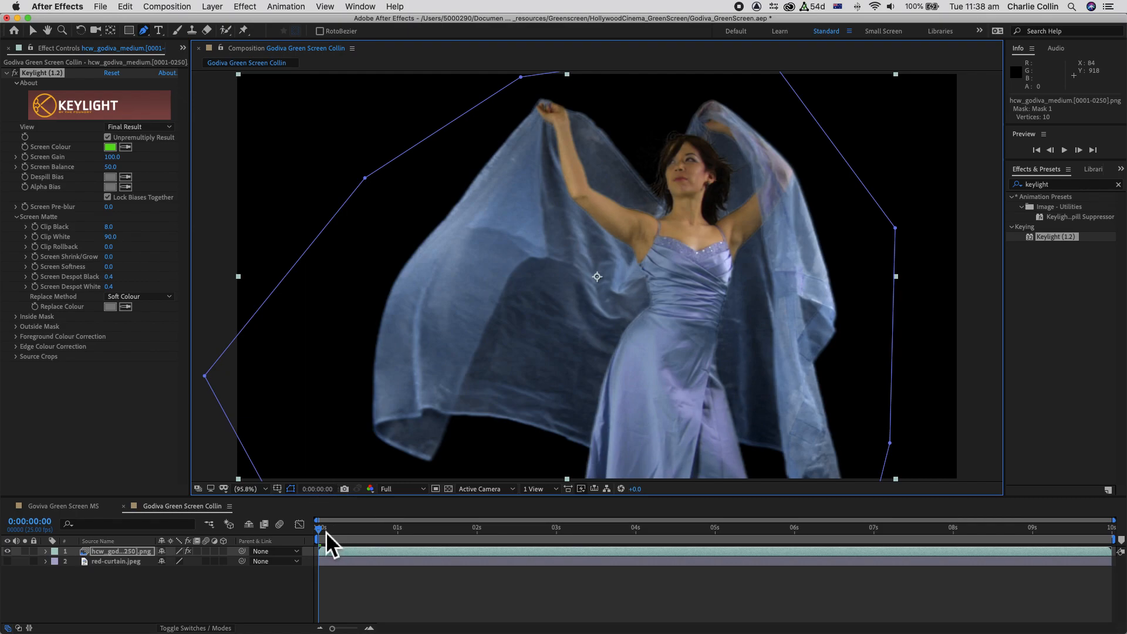
{"action": "left_click_drag", "start_coordinate": [325, 532], "coordinate": [330, 558]}
{"action": "key", "text": "space"}
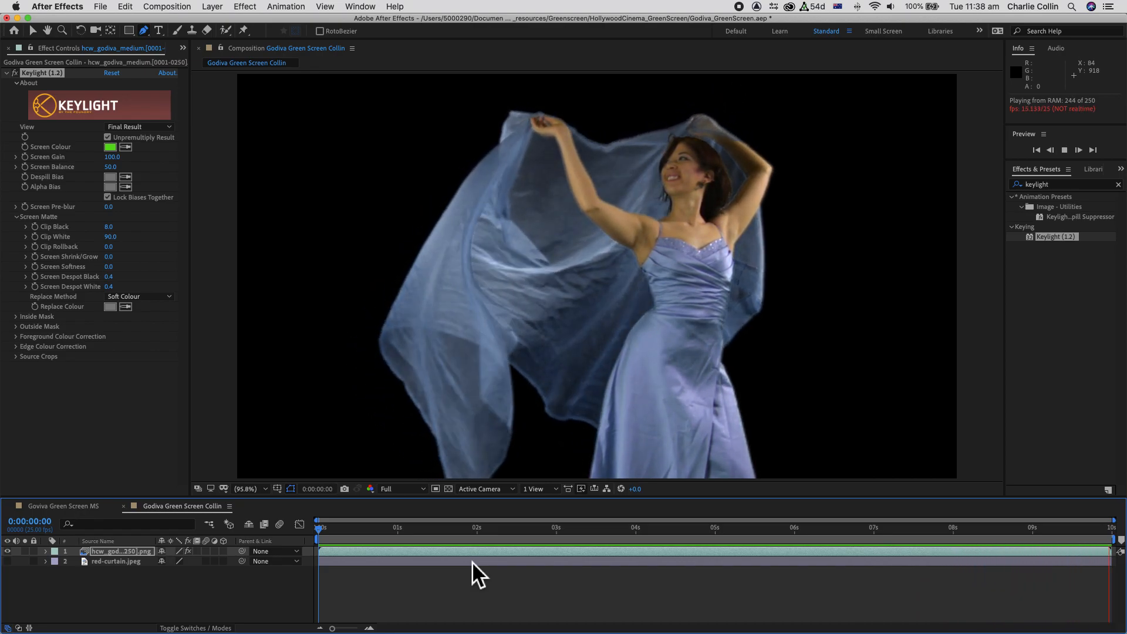
Stop the playback, show the red-curtain.jpeg layer, fit it to the composition, and check the composite up to 0:00:02:04
{"action": "key", "text": "space"}
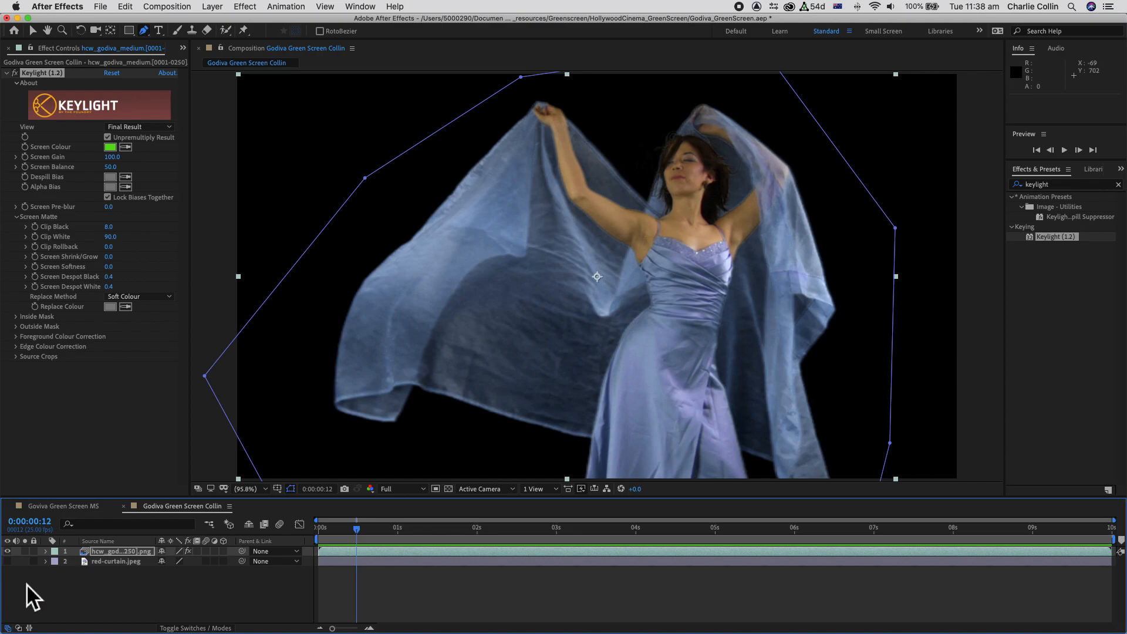
{"action": "left_click", "coordinate": [7, 561]}
{"action": "left_click", "coordinate": [128, 564]}
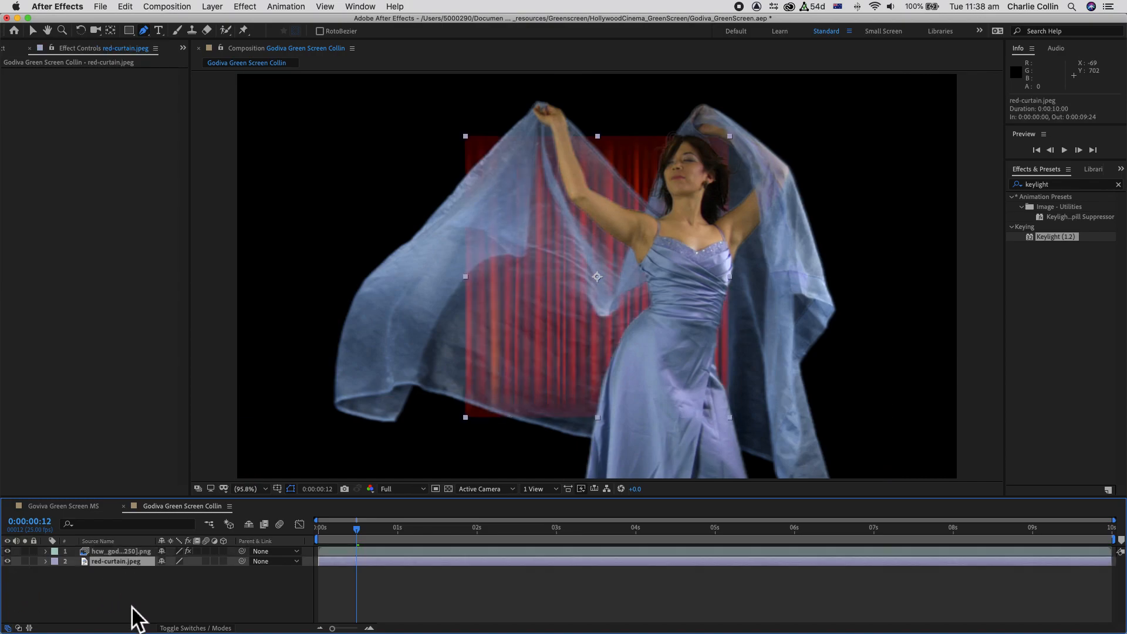
{"action": "left_click", "coordinate": [218, 11]}
{"action": "mouse_move", "coordinate": [266, 135]}
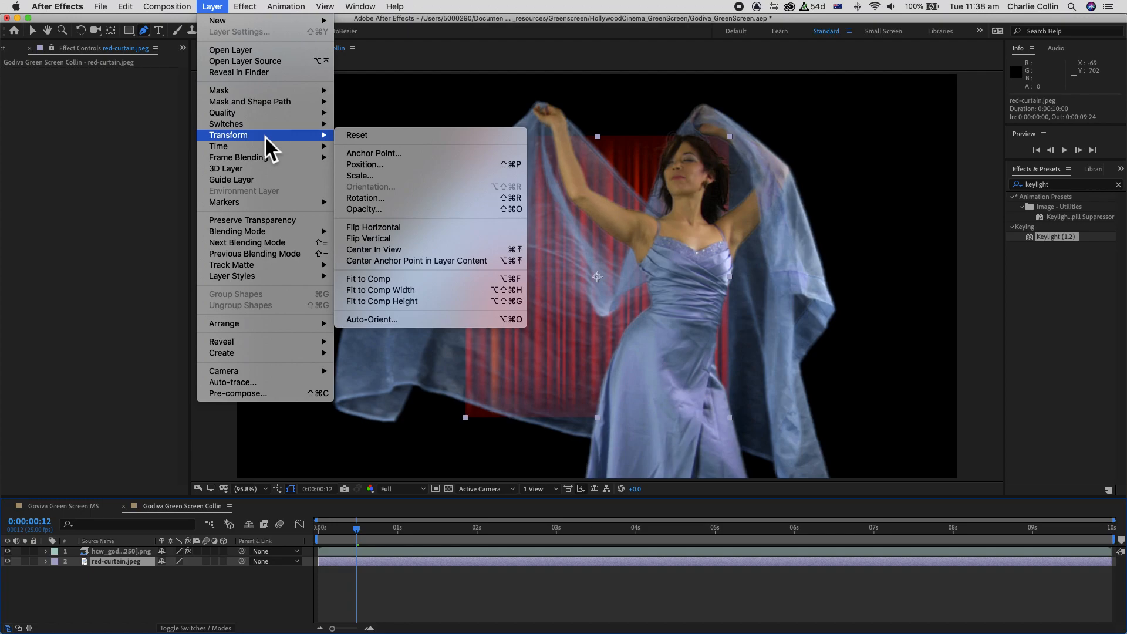
{"action": "left_click", "coordinate": [428, 279]}
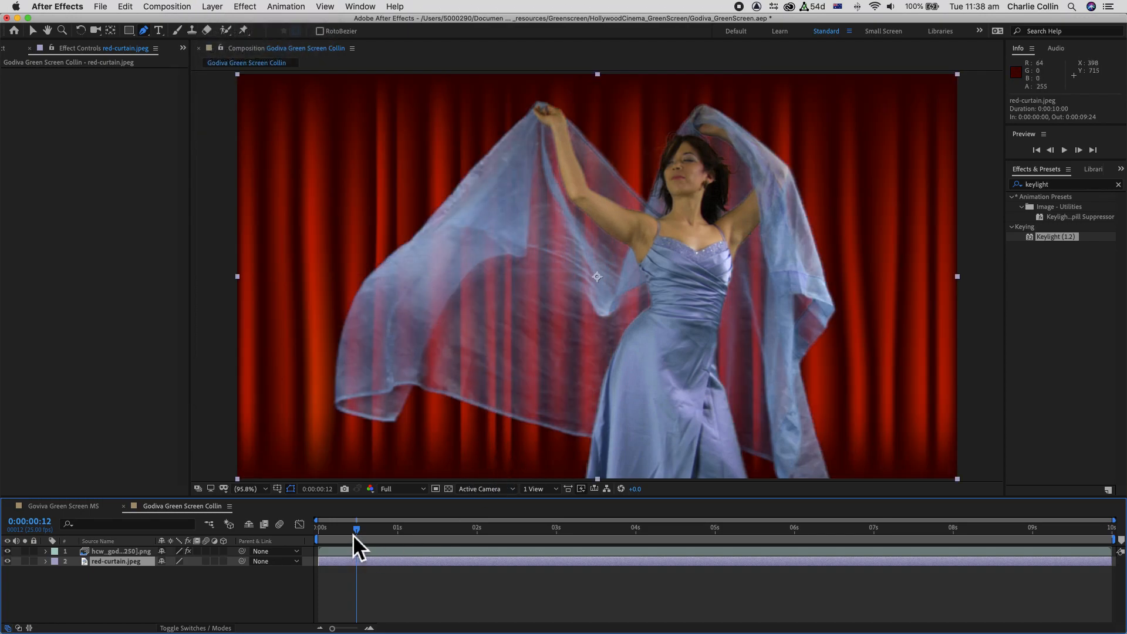
{"action": "left_click_drag", "start_coordinate": [358, 530], "coordinate": [491, 547]}
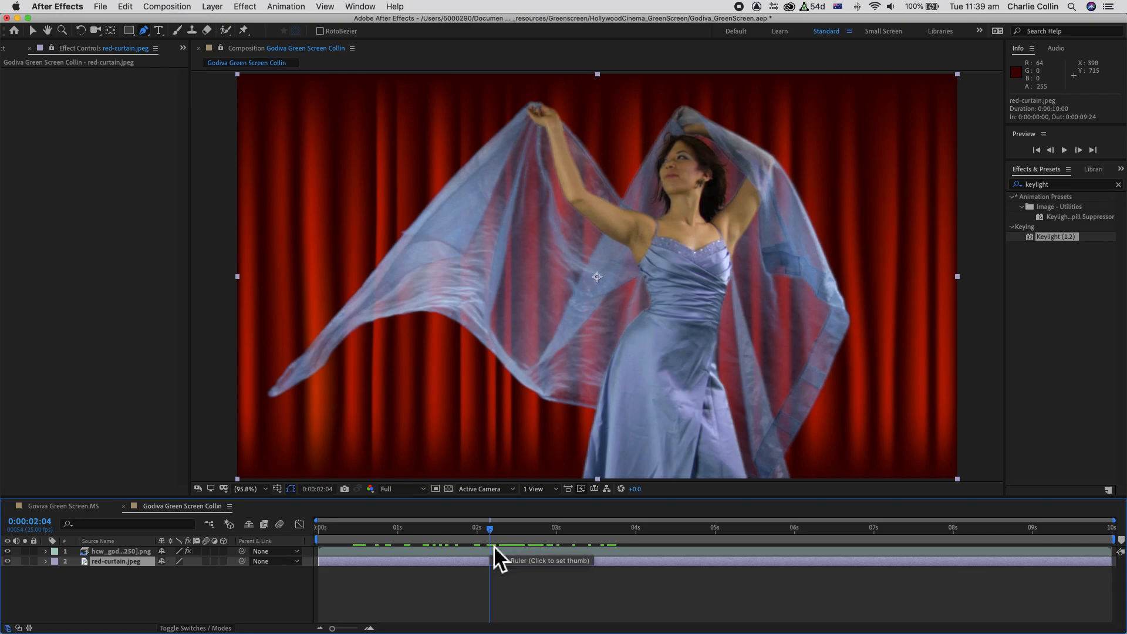
Find the Drop Shadow effect and apply it to the hcw_godiva footage layer
{"action": "left_click", "coordinate": [113, 557]}
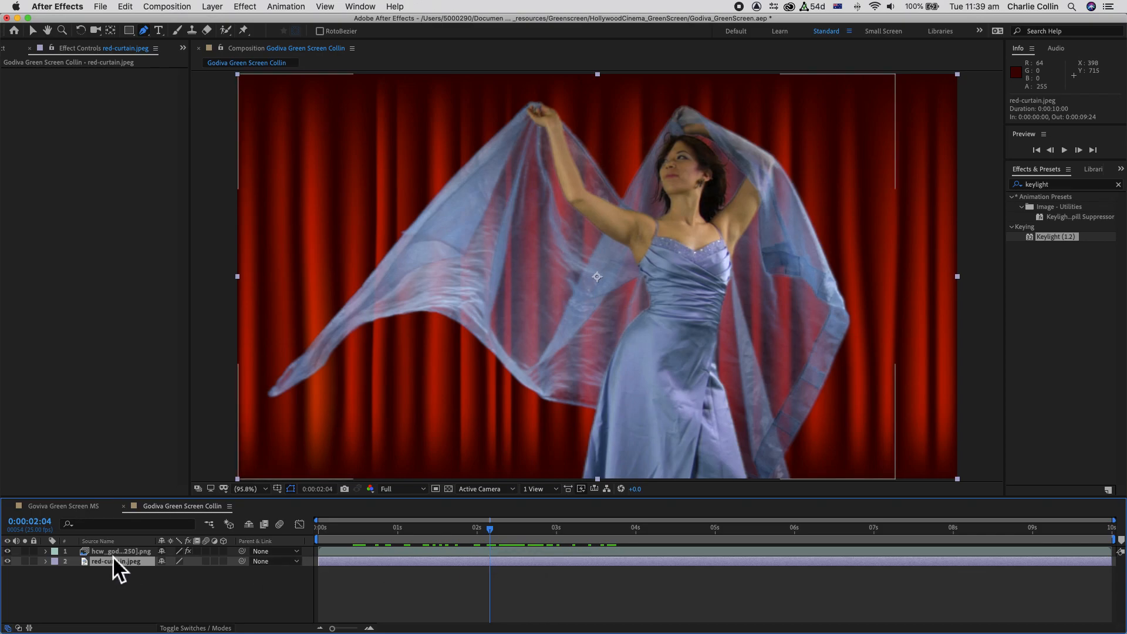
{"action": "left_click", "coordinate": [97, 555]}
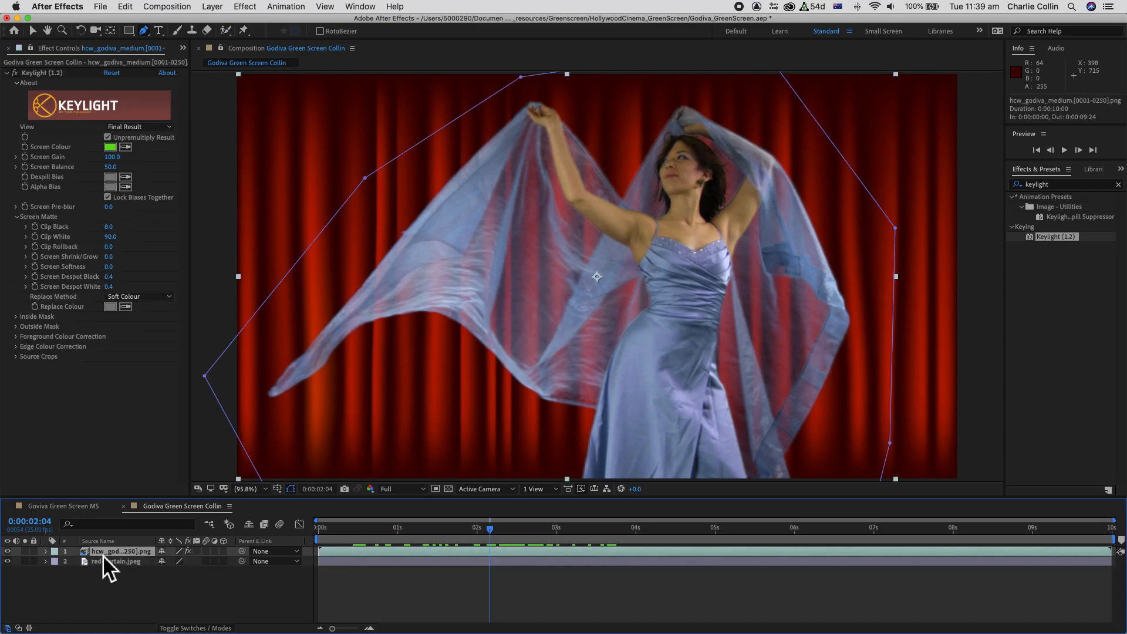
{"action": "left_click", "coordinate": [1118, 184]}
{"action": "left_click", "coordinate": [1048, 185]}
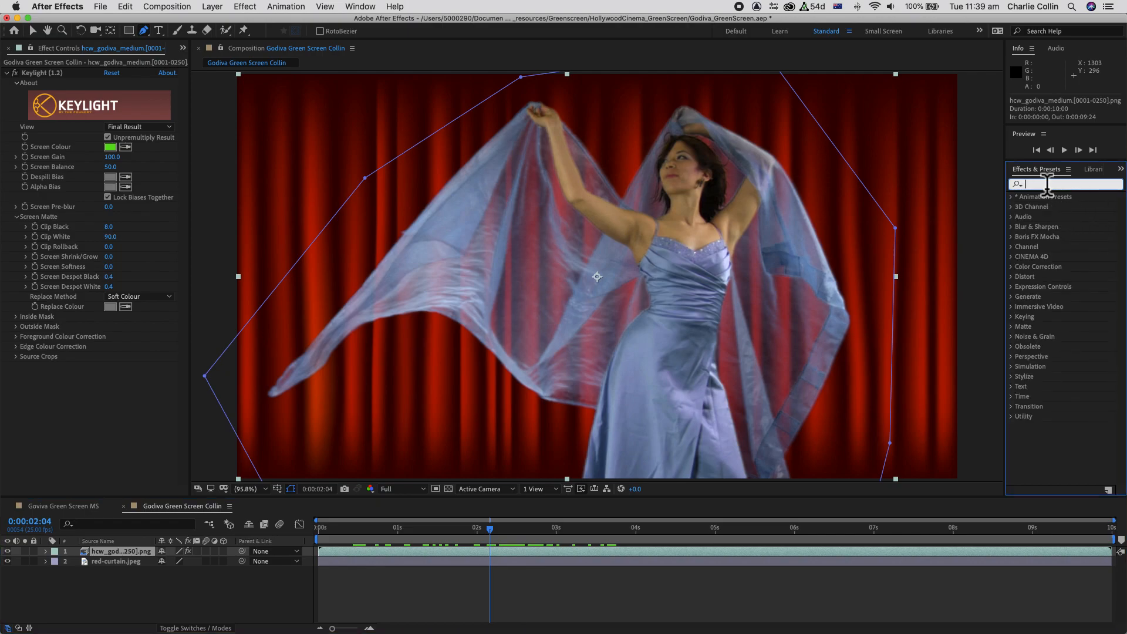
{"action": "type", "text": "drop"}
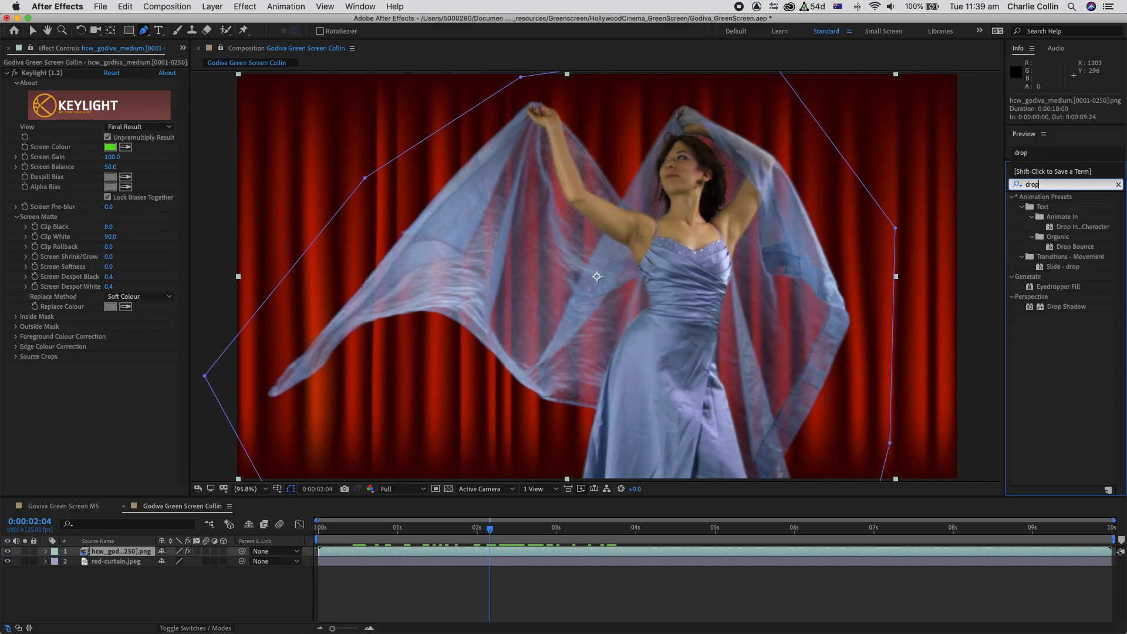
{"action": "left_click", "coordinate": [1070, 307]}
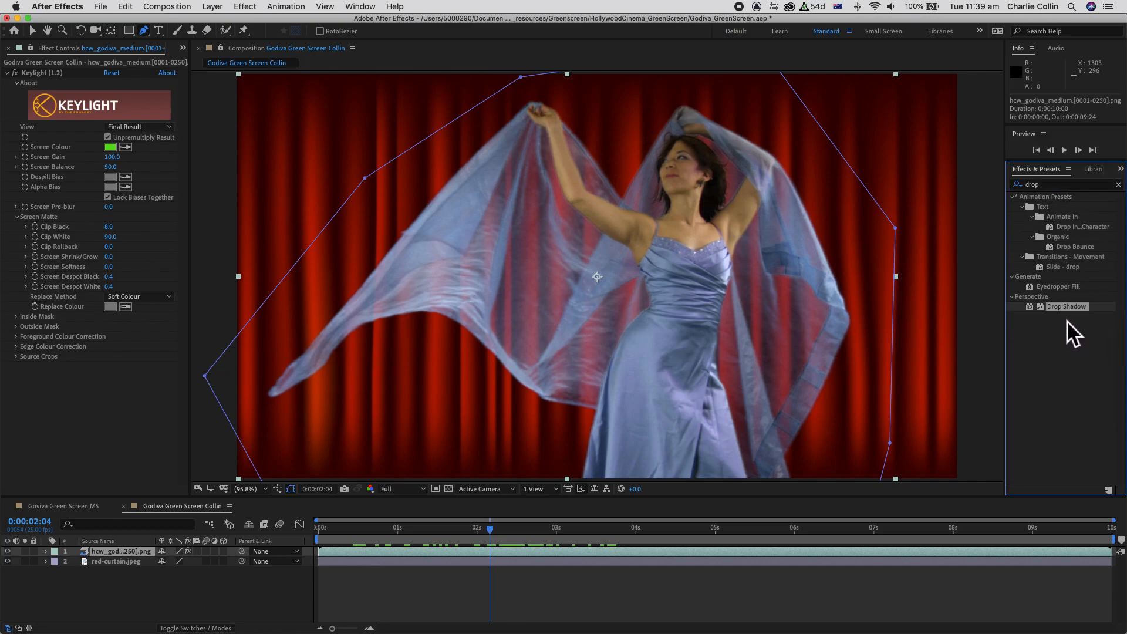
{"action": "left_click_drag", "start_coordinate": [1066, 309], "coordinate": [116, 556]}
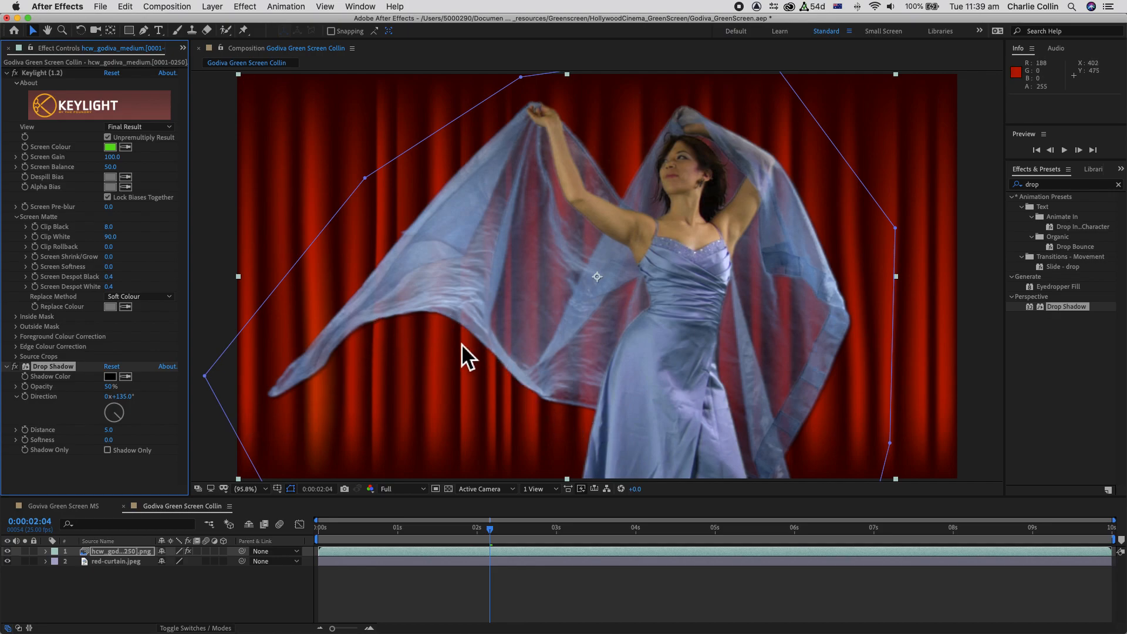
Set the Drop Shadow's direction to -94°, distance to 37, softness to 81 and opacity to 50%, judging it against the moving veil
{"action": "left_click_drag", "start_coordinate": [494, 530], "coordinate": [393, 526]}
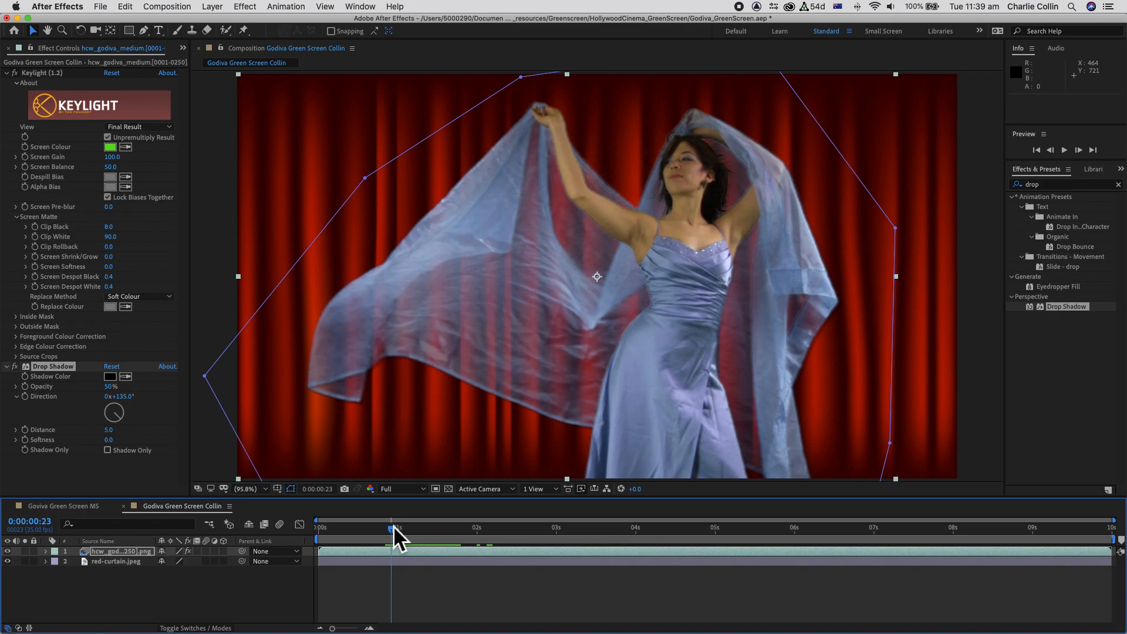
{"action": "left_click_drag", "start_coordinate": [396, 537], "coordinate": [554, 545]}
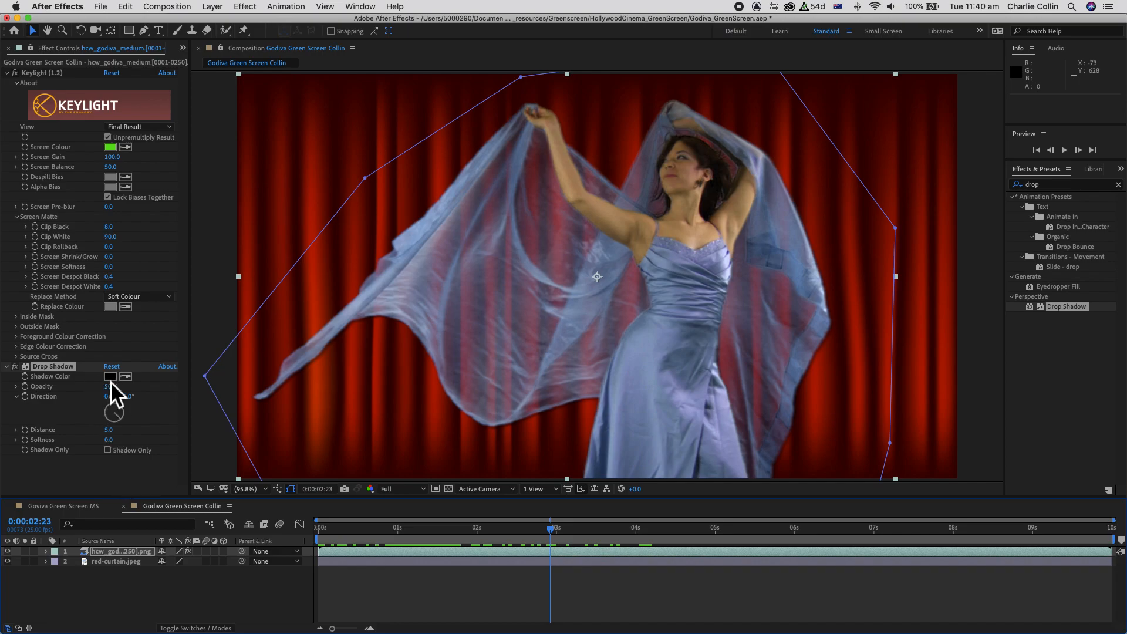
{"action": "left_click_drag", "start_coordinate": [110, 386], "coordinate": [153, 388]}
{"action": "left_click_drag", "start_coordinate": [213, 390], "coordinate": [215, 391]}
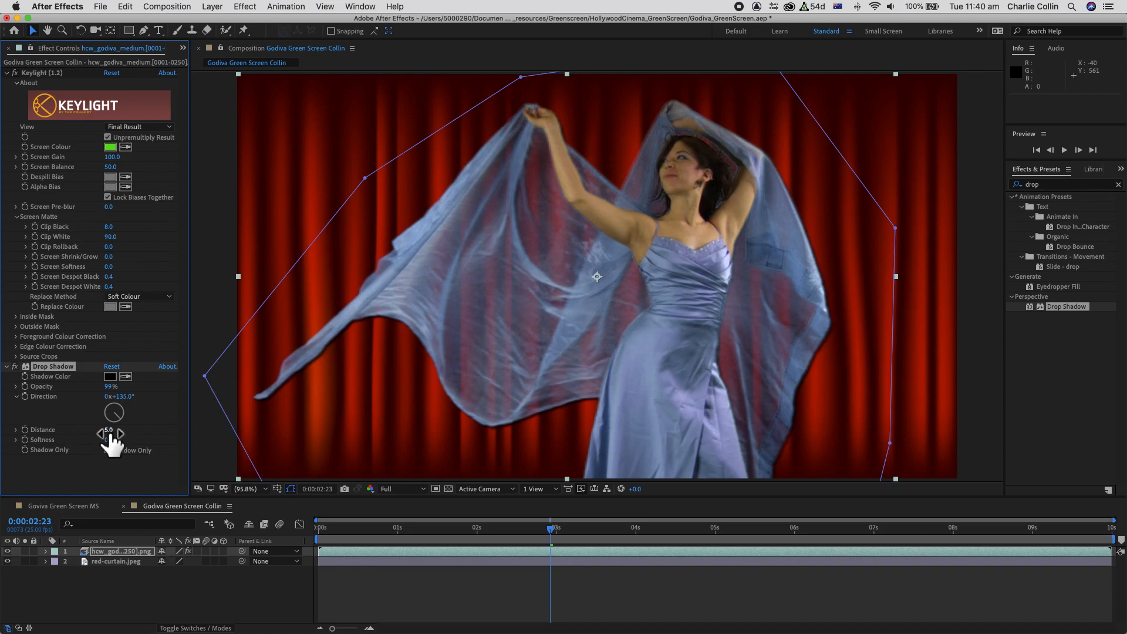
{"action": "left_click_drag", "start_coordinate": [109, 431], "coordinate": [121, 432]}
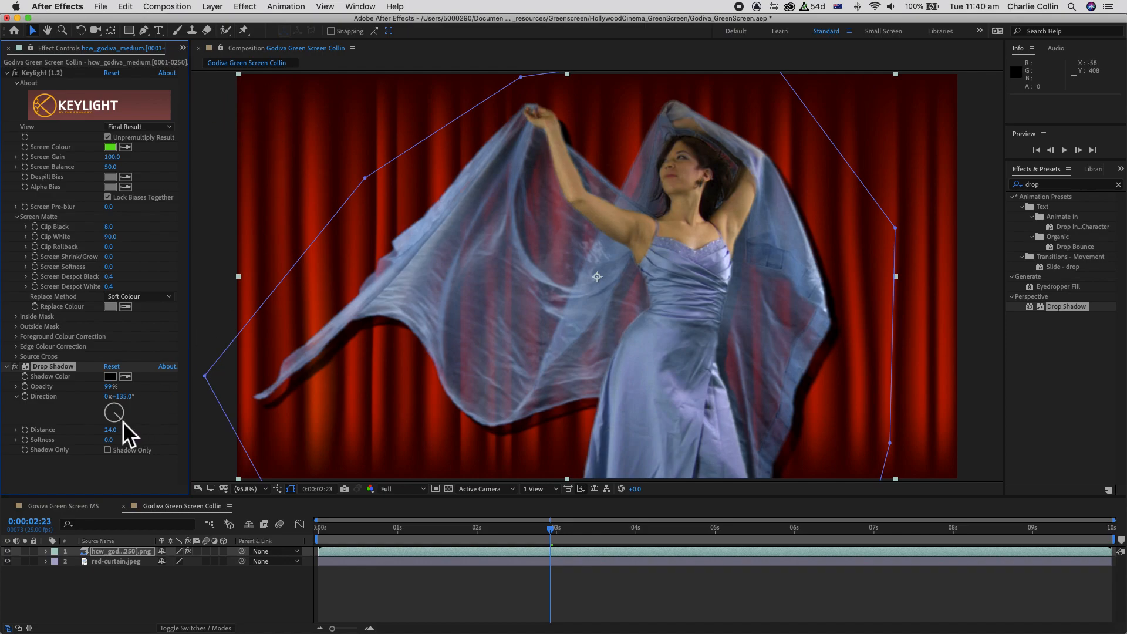
{"action": "mouse_move", "coordinate": [122, 421]}
{"action": "left_mouse_down"}
{"action": "mouse_move", "coordinate": [118, 408]}
{"action": "mouse_move", "coordinate": [113, 414]}
{"action": "left_mouse_up"}
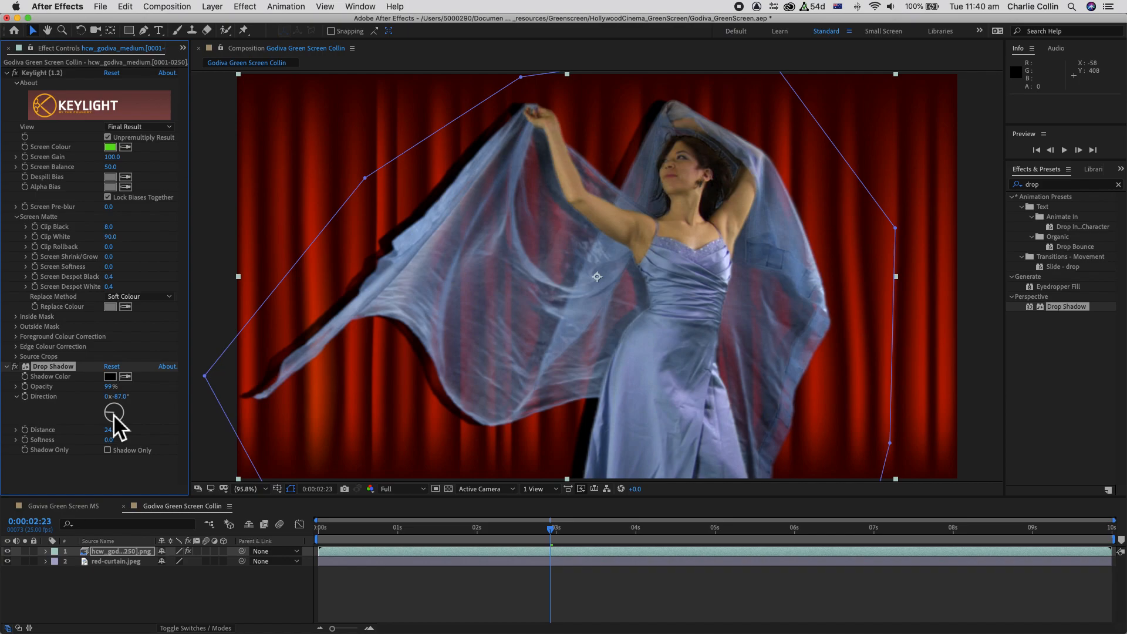
{"action": "left_click_drag", "start_coordinate": [114, 414], "coordinate": [114, 414]}
{"action": "left_click_drag", "start_coordinate": [110, 430], "coordinate": [157, 439]}
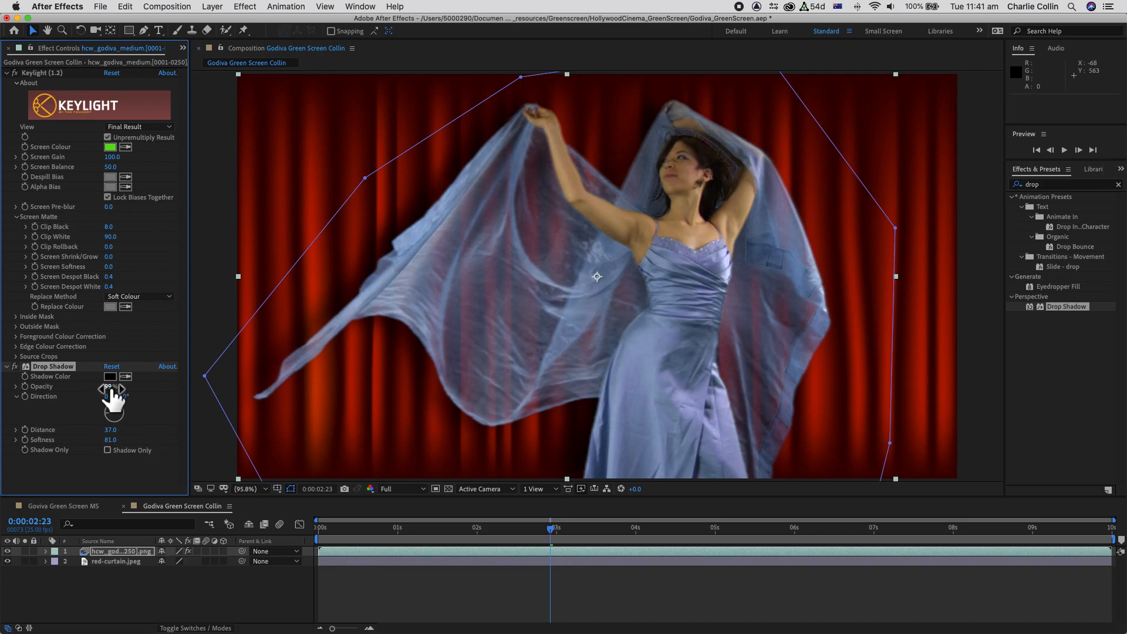
{"action": "left_click_drag", "start_coordinate": [111, 387], "coordinate": [74, 388]}
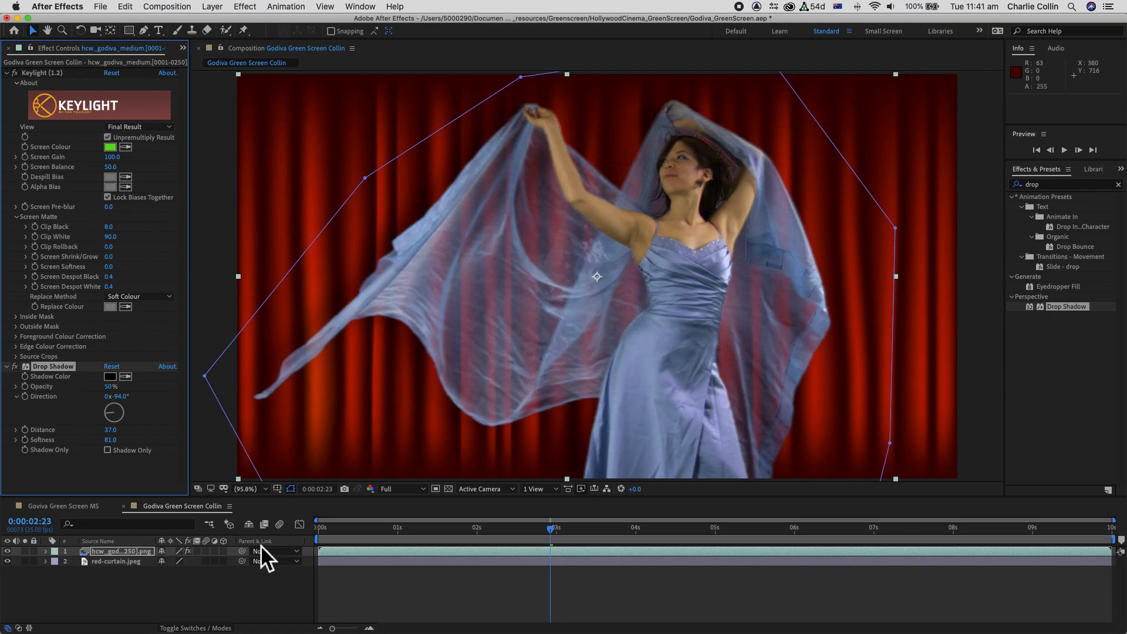
At 0:00:02:11, deselect the layer and compare the composite with the Drop Shadow switched off and on
{"action": "left_click_drag", "start_coordinate": [551, 533], "coordinate": [513, 551]}
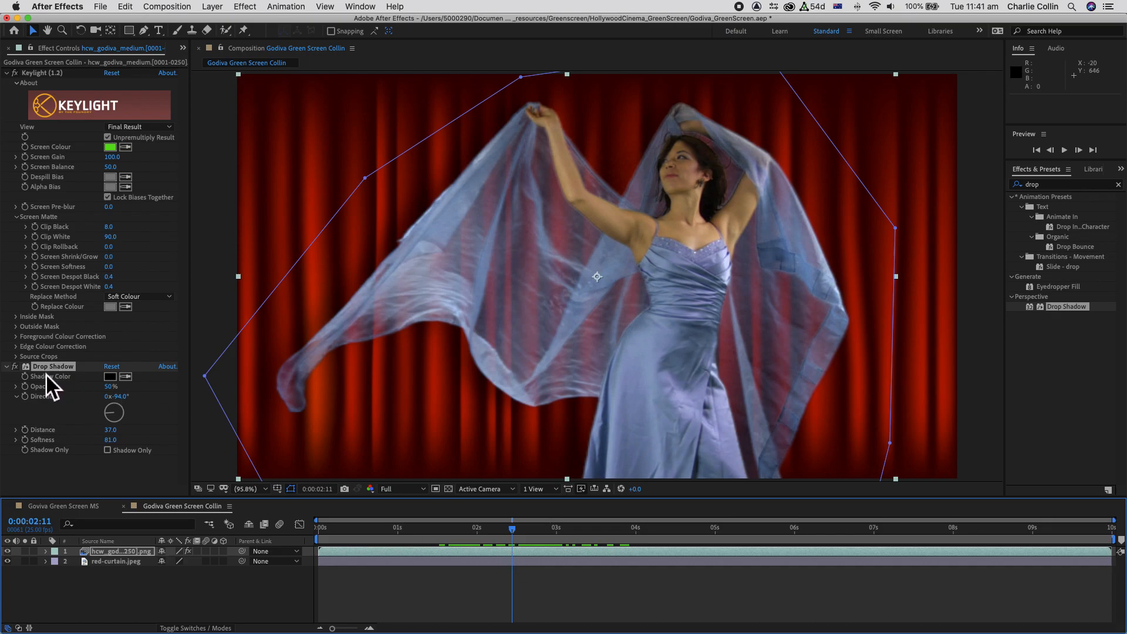
{"action": "left_click", "coordinate": [142, 587]}
{"action": "left_click", "coordinate": [17, 369]}
{"action": "left_click", "coordinate": [17, 369]}
{"action": "left_click", "coordinate": [17, 368]}
{"action": "left_click", "coordinate": [16, 369]}
{"action": "left_click", "coordinate": [16, 368]}
{"action": "left_click", "coordinate": [16, 369]}
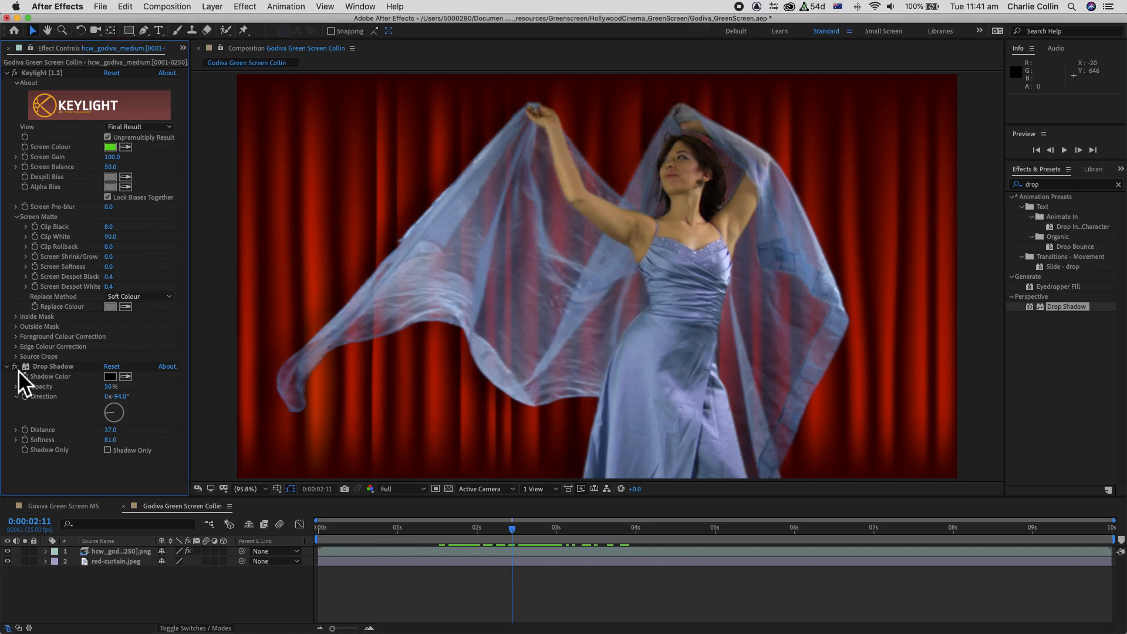
Duplicate the Drop Shadow on the hcw_godiva layer and set the copy's opacity to 60%, distance to 241 and softness to 159
{"action": "left_click", "coordinate": [135, 555]}
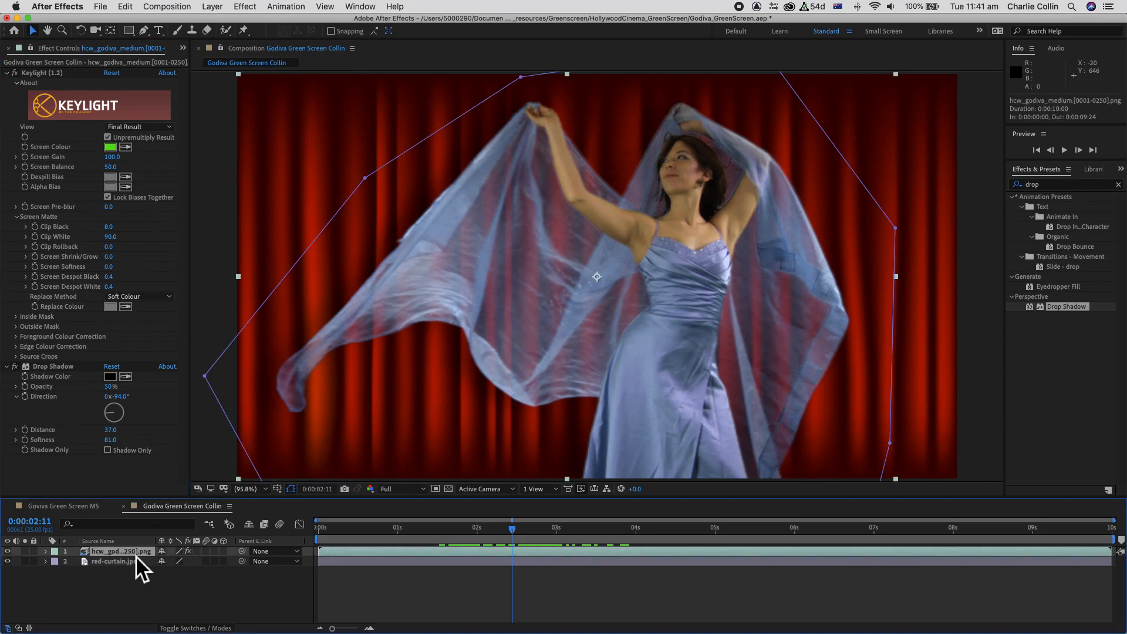
{"action": "left_click", "coordinate": [61, 367]}
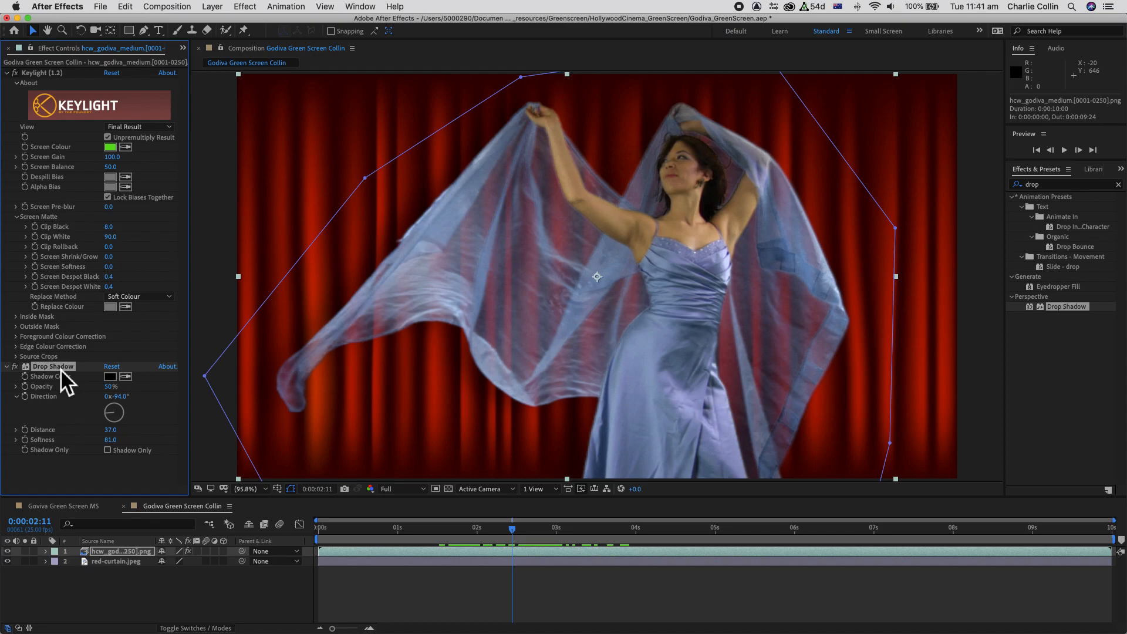
{"action": "key", "text": "super+d"}
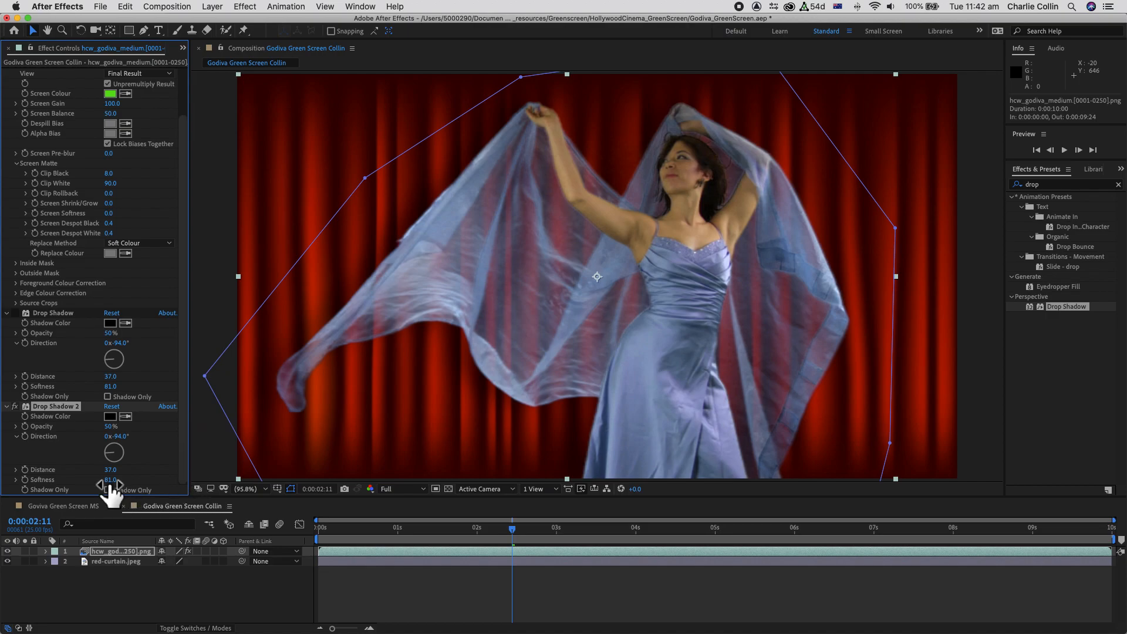
{"action": "left_click_drag", "start_coordinate": [110, 480], "coordinate": [143, 481]}
{"action": "left_click_drag", "start_coordinate": [115, 471], "coordinate": [165, 468]}
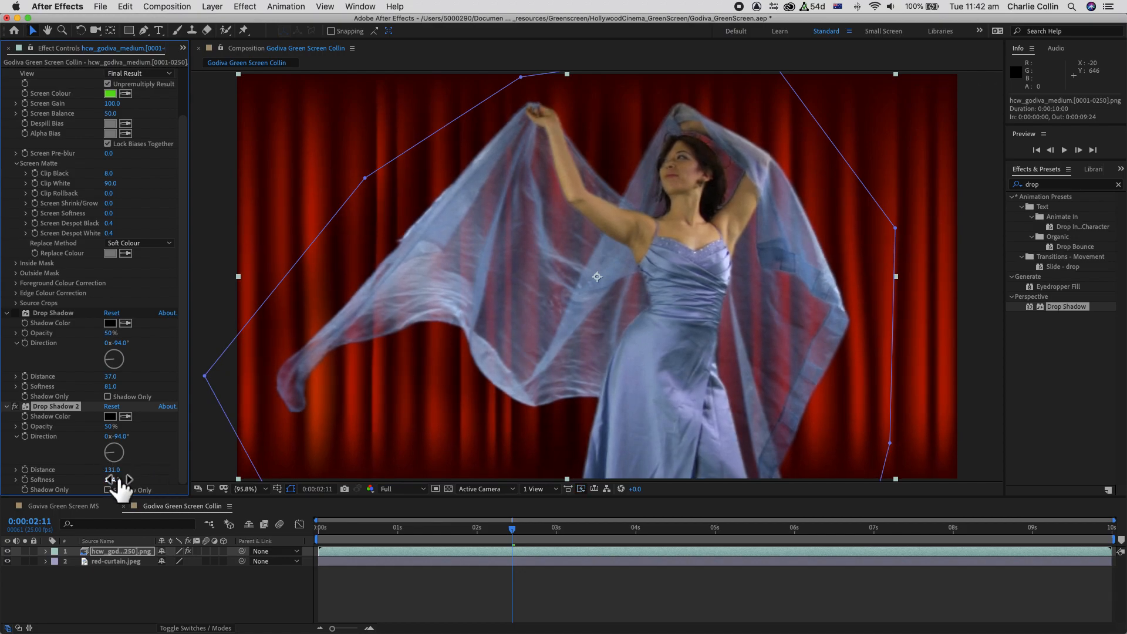
{"action": "left_click_drag", "start_coordinate": [111, 480], "coordinate": [120, 480]}
{"action": "mouse_move", "coordinate": [114, 427]}
{"action": "left_mouse_down"}
{"action": "mouse_move", "coordinate": [164, 426]}
{"action": "mouse_move", "coordinate": [125, 424]}
{"action": "left_mouse_up"}
{"action": "mouse_move", "coordinate": [112, 470]}
{"action": "left_mouse_down"}
{"action": "mouse_move", "coordinate": [165, 468]}
{"action": "mouse_move", "coordinate": [127, 475]}
{"action": "left_mouse_up"}
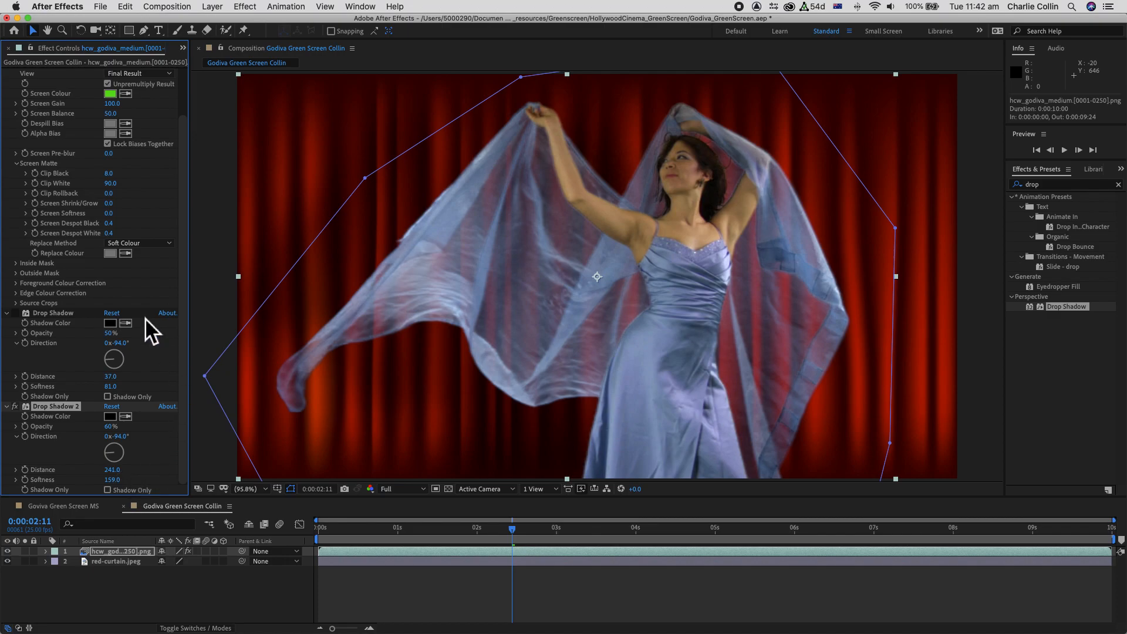
Check the composite with the first shadow toggled, and refine Drop Shadow 2 to distance 291 and opacity 51%
{"action": "left_click", "coordinate": [17, 315]}
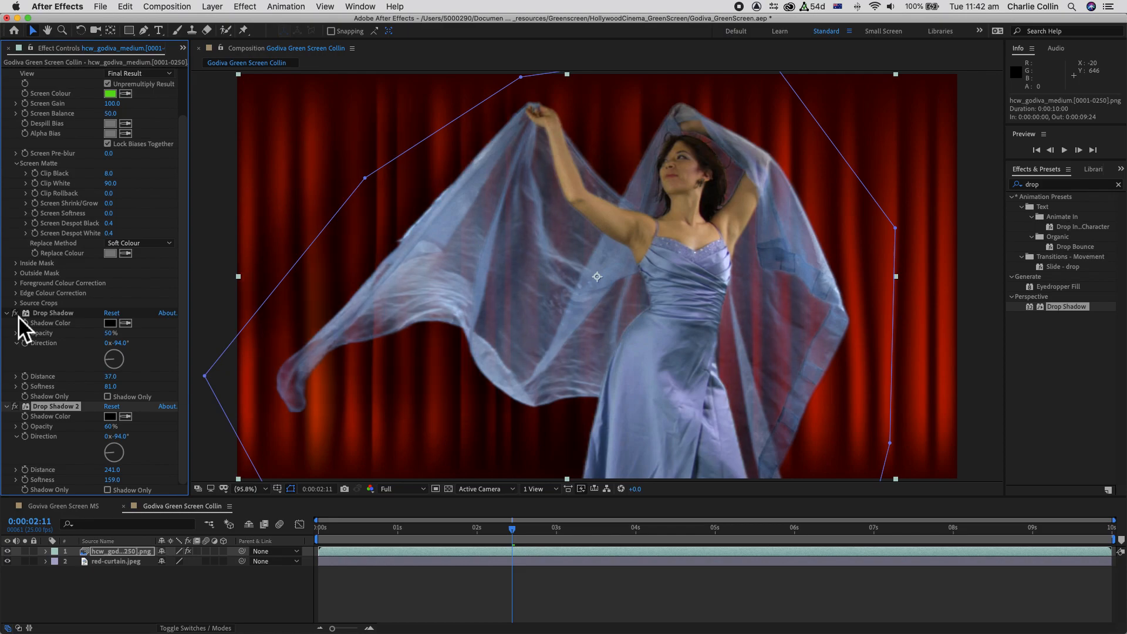
{"action": "left_click", "coordinate": [19, 316]}
{"action": "left_click_drag", "start_coordinate": [106, 470], "coordinate": [138, 469]}
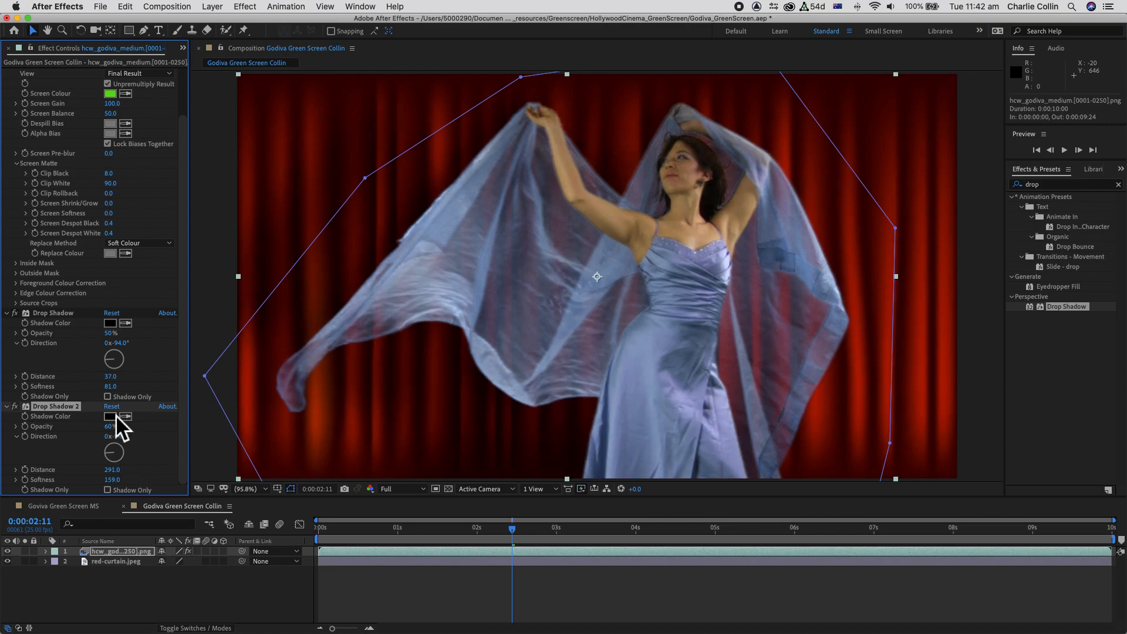
{"action": "left_click_drag", "start_coordinate": [110, 430], "coordinate": [104, 433]}
Compare the composite with both drop shadows switched off and on, leaving both enabled
{"action": "left_click", "coordinate": [17, 410]}
{"action": "left_click", "coordinate": [17, 410]}
{"action": "left_click", "coordinate": [17, 410]}
{"action": "left_click", "coordinate": [17, 410]}
{"action": "left_click", "coordinate": [15, 406]}
{"action": "left_click", "coordinate": [19, 315]}
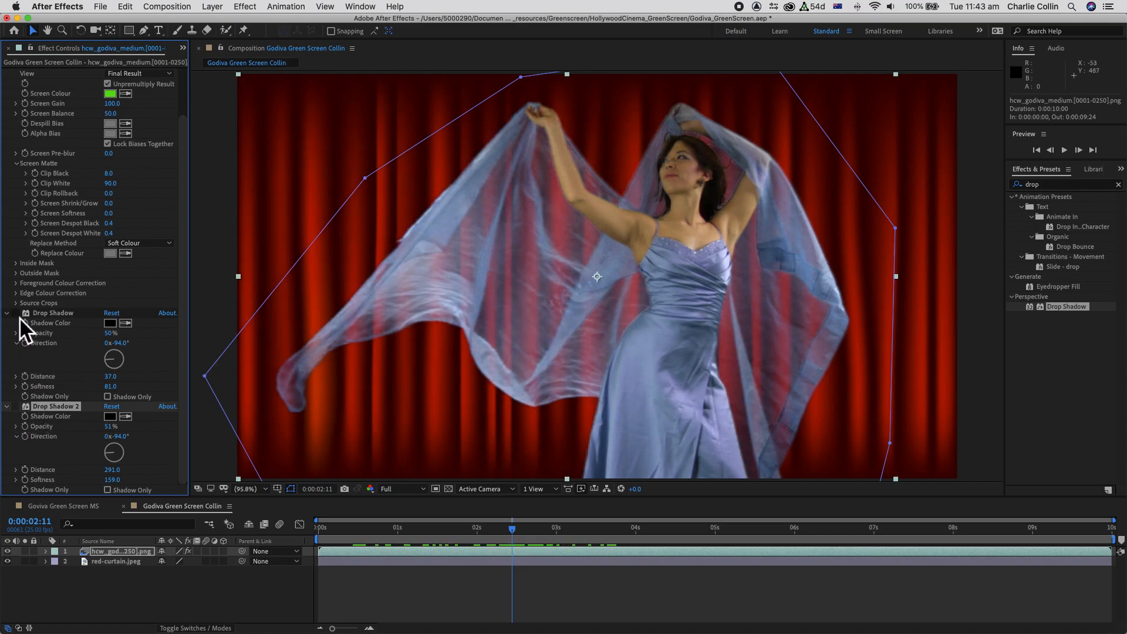
{"action": "left_click", "coordinate": [158, 599]}
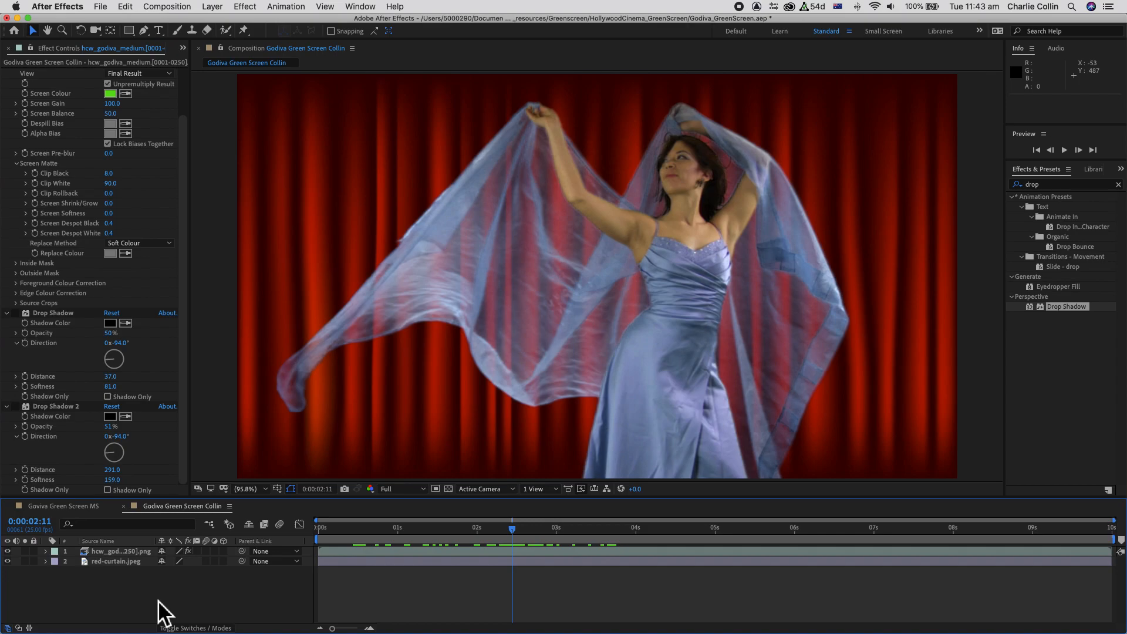
{"action": "left_click", "coordinate": [20, 315]}
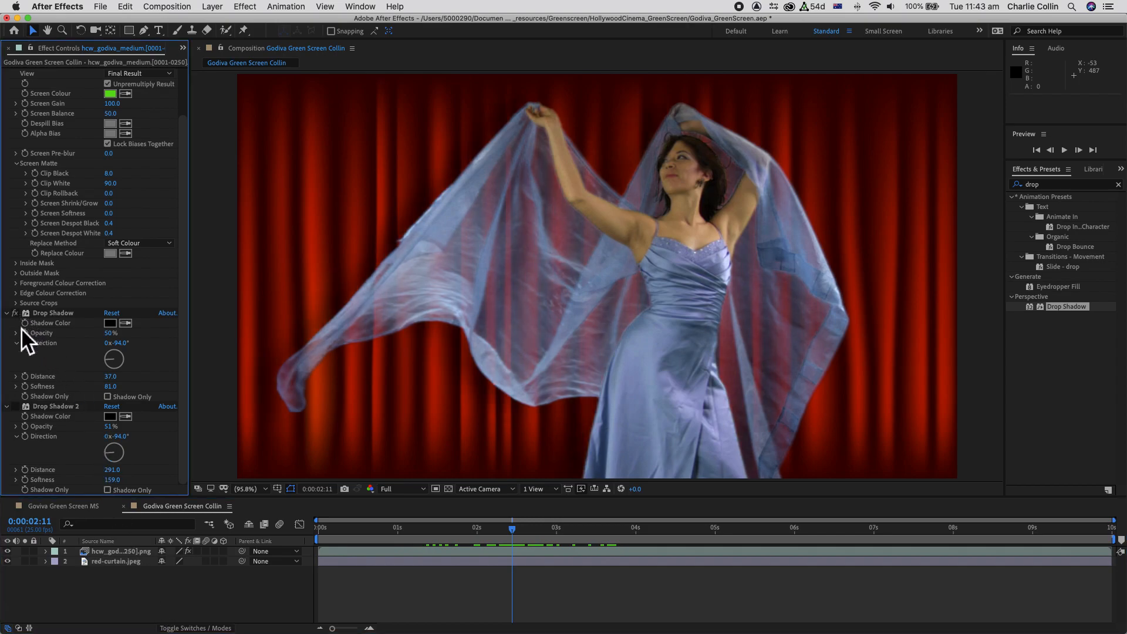
{"action": "left_click", "coordinate": [19, 408]}
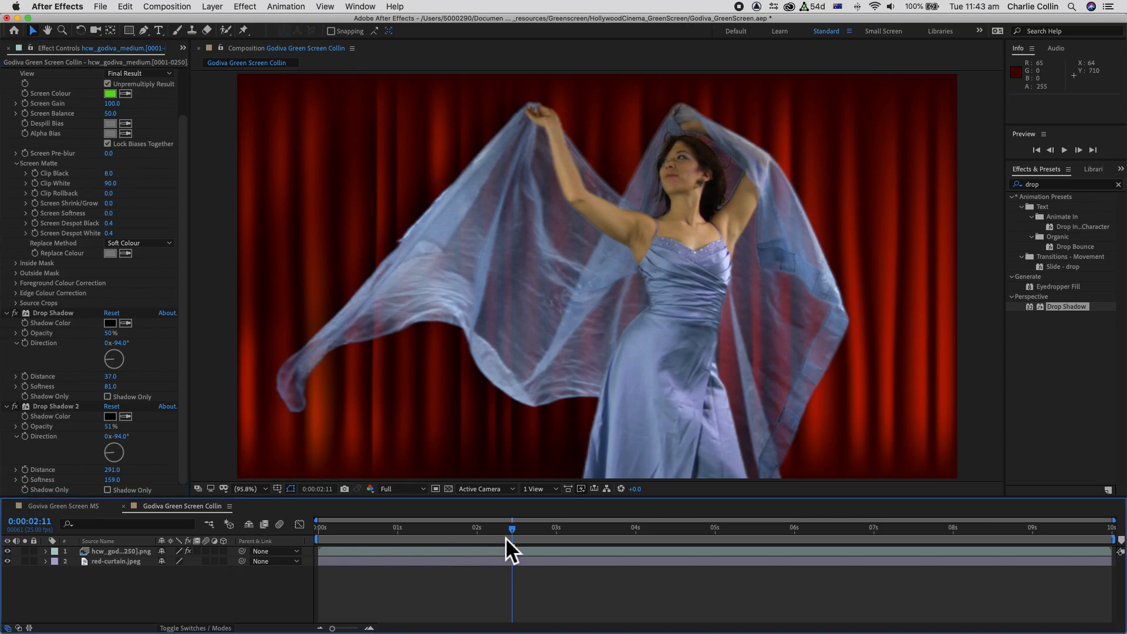
Play back the finished composite from the first frame and review it back to 0:00:01:04
{"action": "left_click_drag", "start_coordinate": [514, 532], "coordinate": [281, 549]}
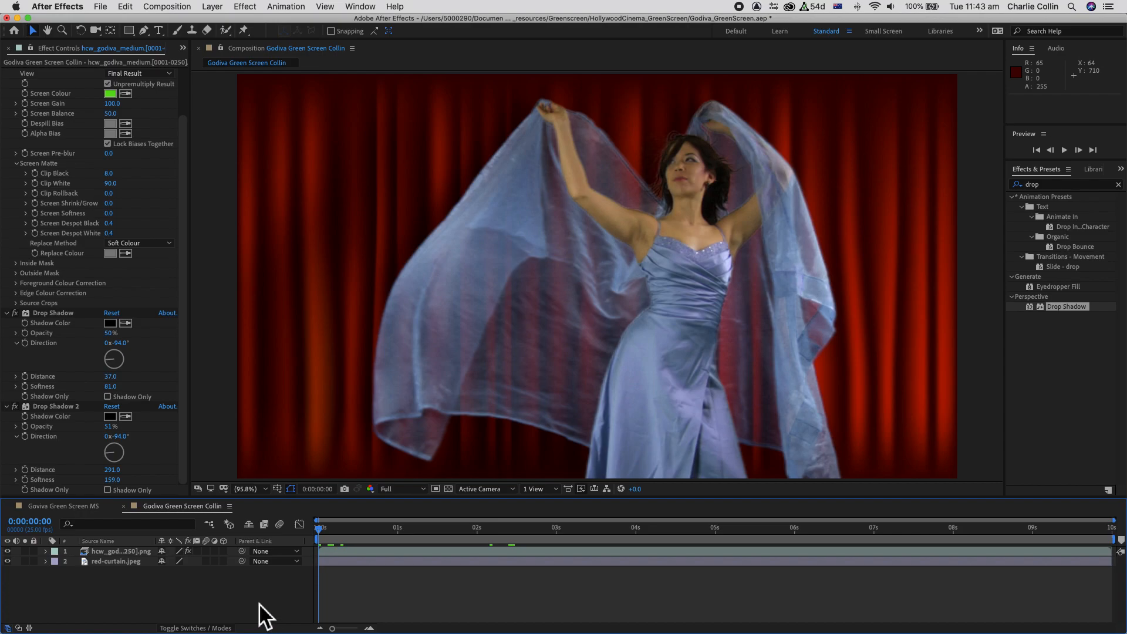
{"action": "key", "text": "space"}
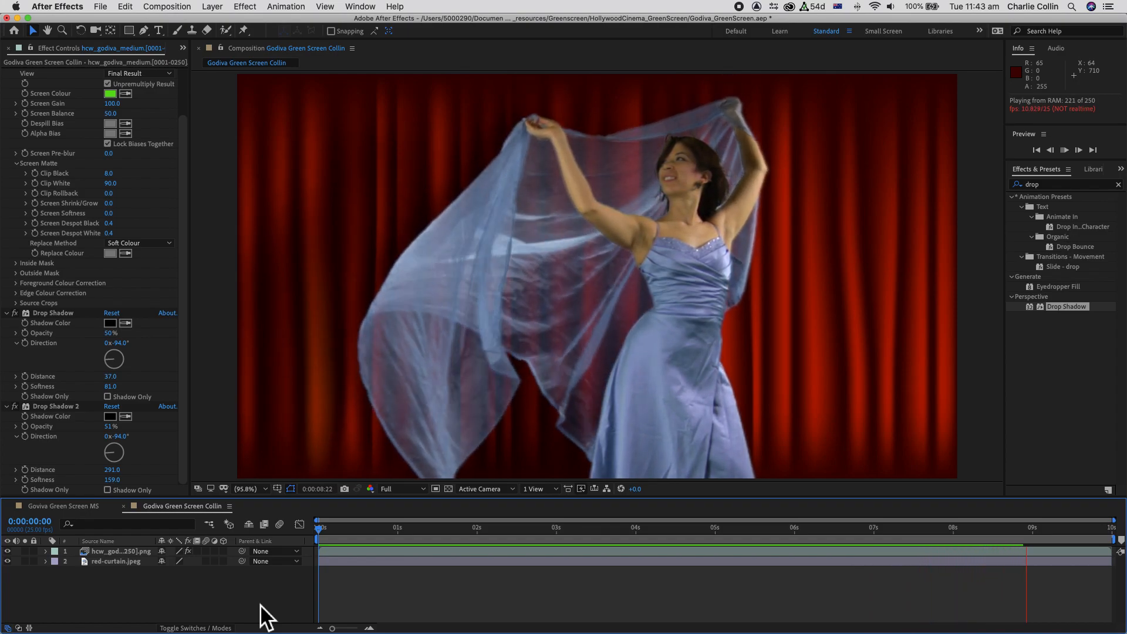
{"action": "key", "text": "space"}
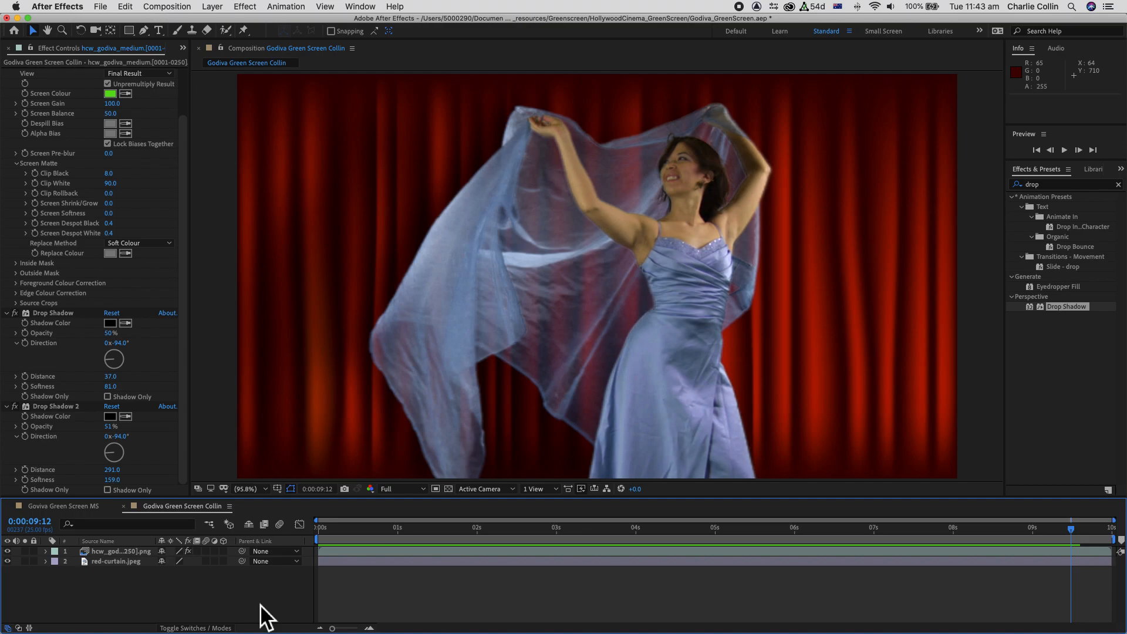
{"action": "left_click_drag", "start_coordinate": [1072, 530], "coordinate": [413, 544]}
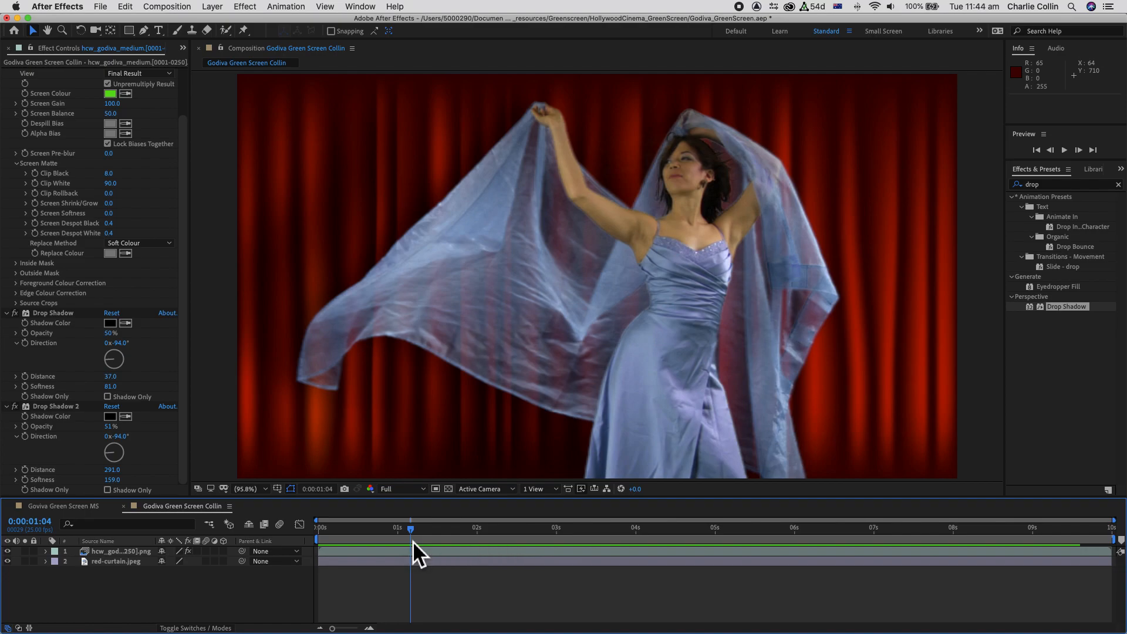
Find the Hue/Saturation effect and apply it to the red-curtain.jpeg layer
{"action": "left_click", "coordinate": [107, 565]}
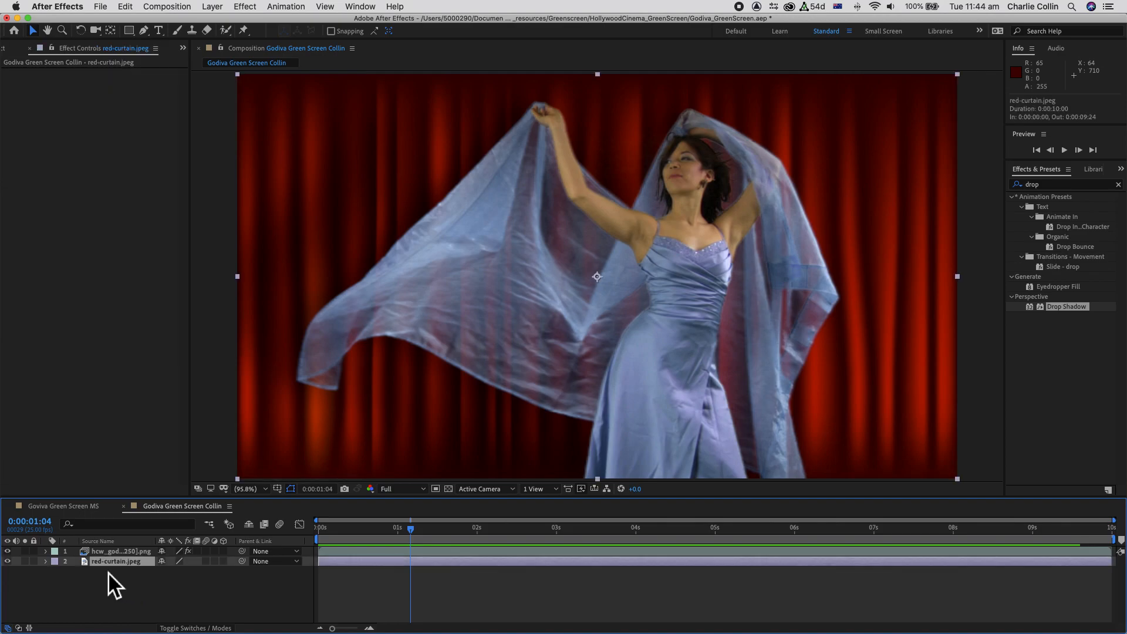
{"action": "left_click", "coordinate": [1118, 185]}
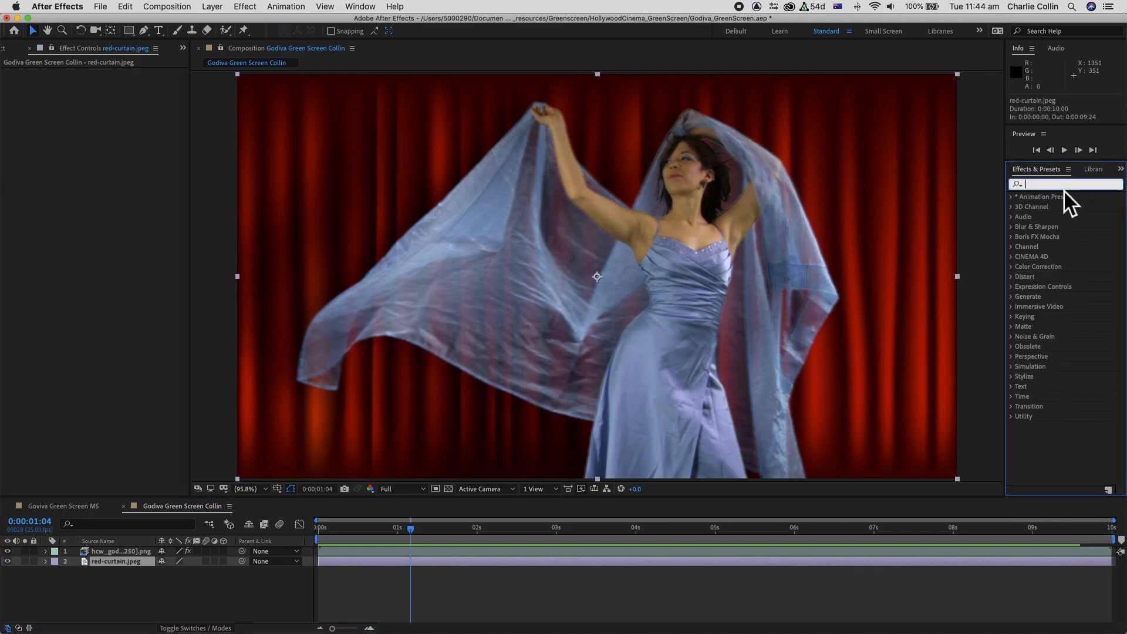
{"action": "type", "text": "hue"}
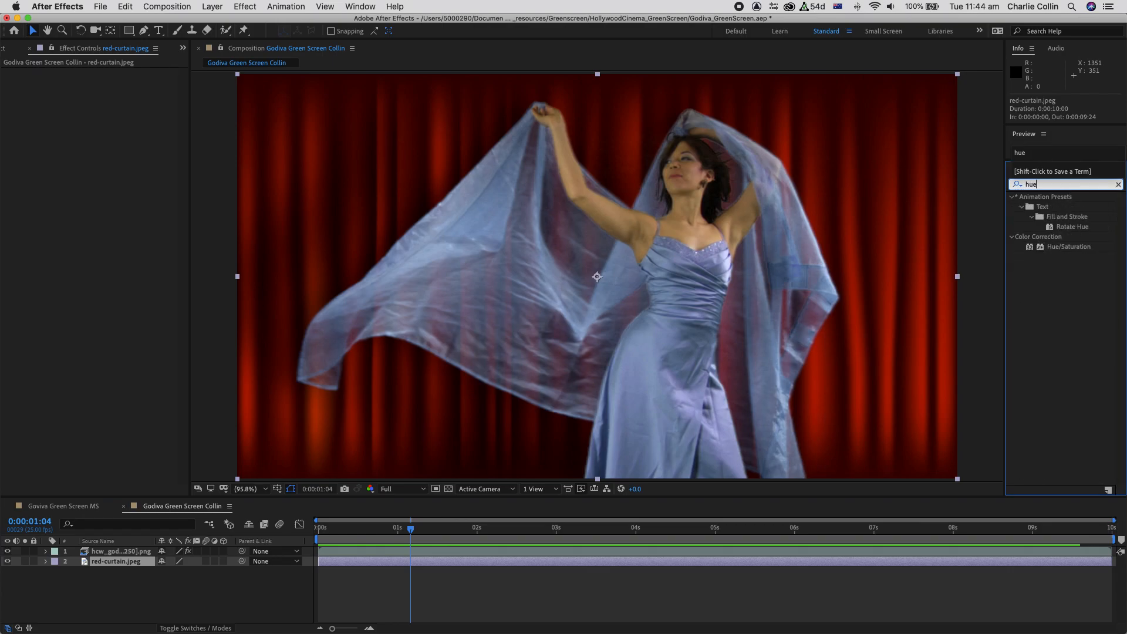
{"action": "left_click", "coordinate": [1068, 248]}
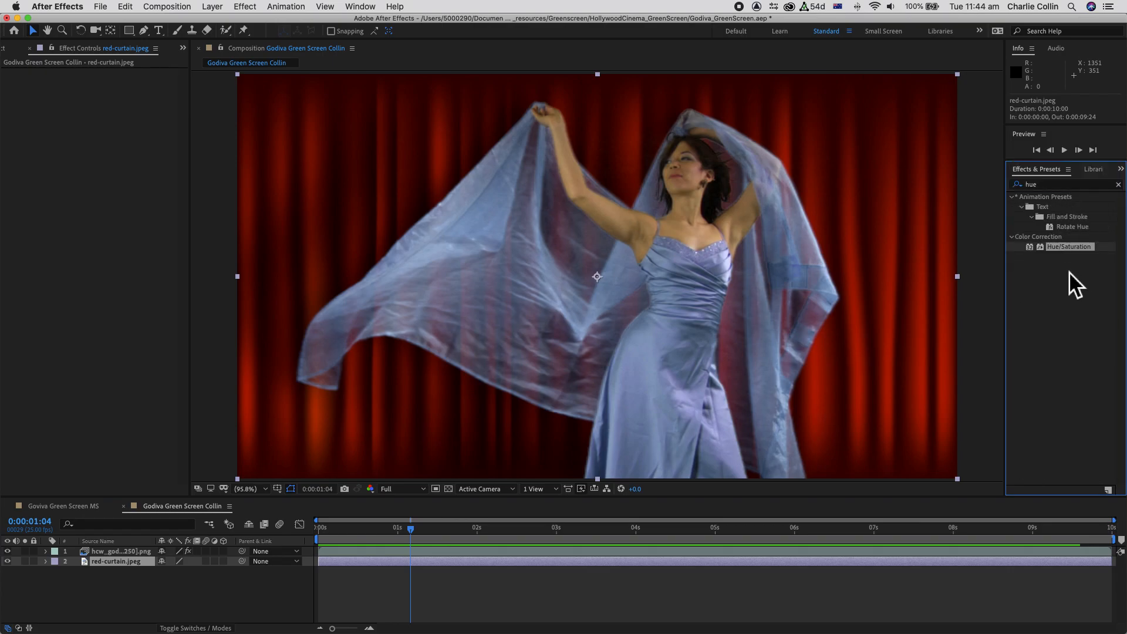
{"action": "left_click_drag", "start_coordinate": [1069, 249], "coordinate": [125, 566]}
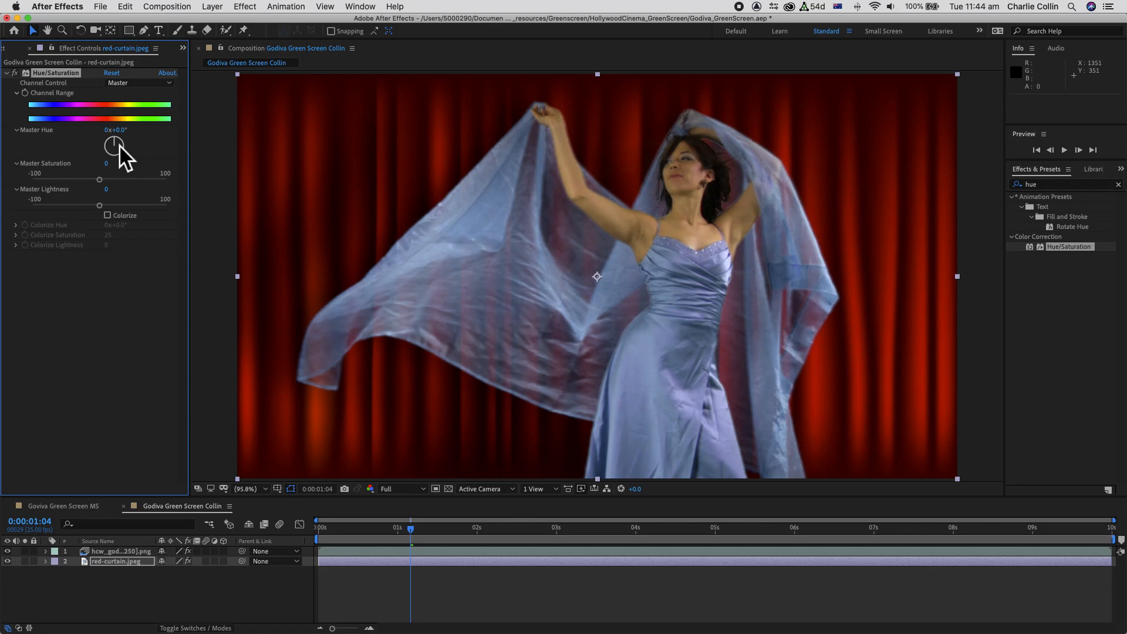
Recolour the curtain purple by setting the Hue/Saturation Master Hue to -69°, then deselect the layer
{"action": "left_click_drag", "start_coordinate": [118, 143], "coordinate": [115, 147]}
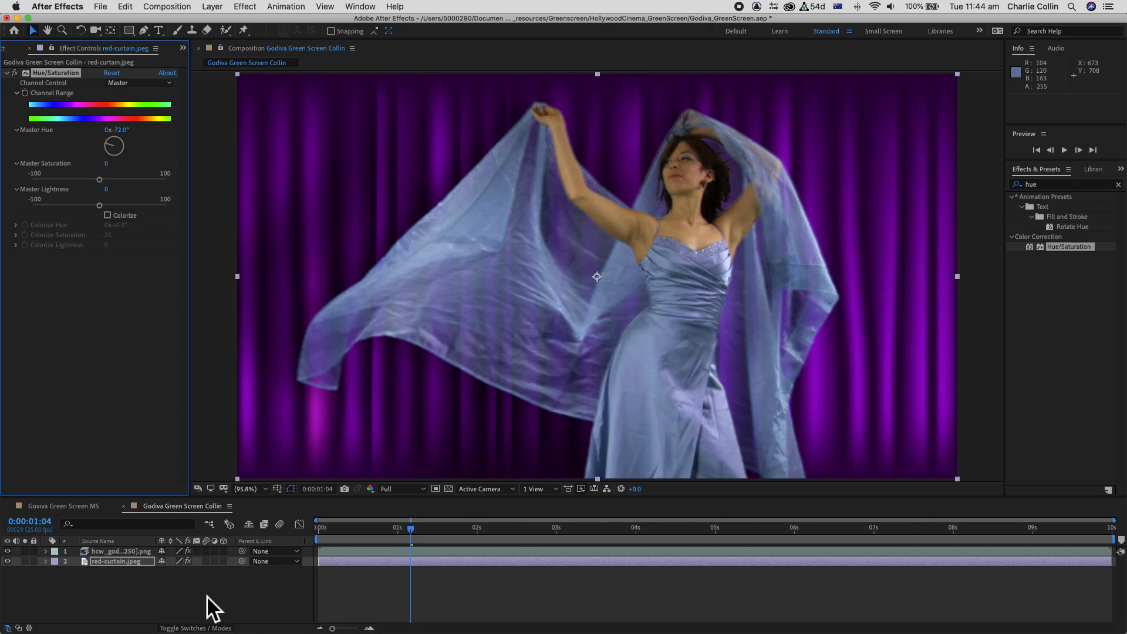
{"action": "left_click_drag", "start_coordinate": [110, 145], "coordinate": [111, 145]}
{"action": "left_click", "coordinate": [209, 604]}
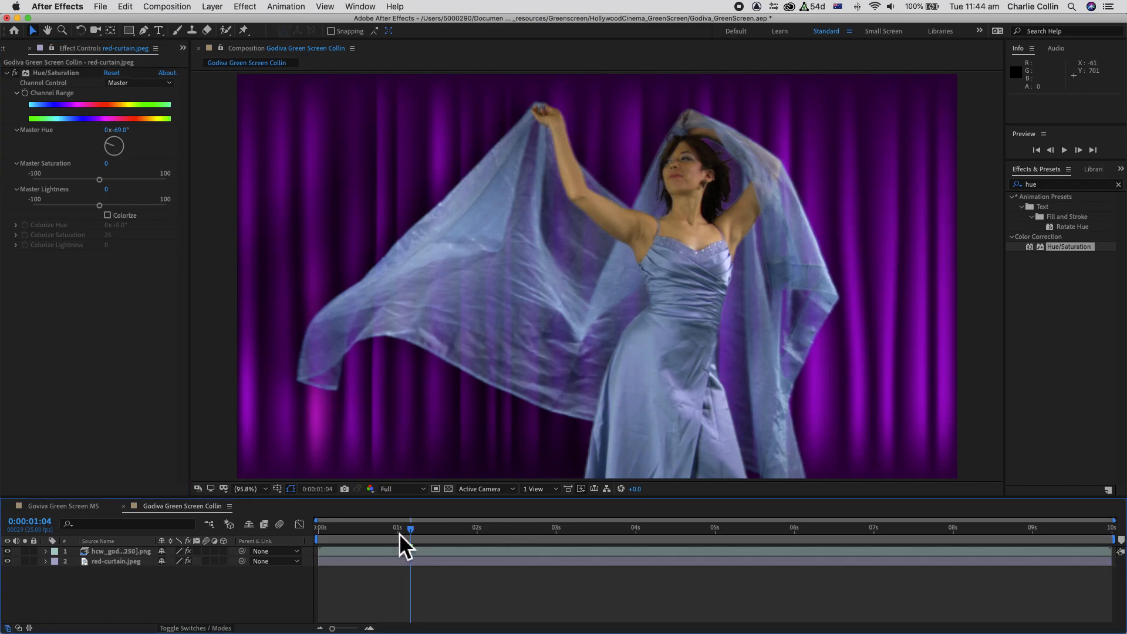
Play back the composite with the purple curtain from the first frame and stop the playback
{"action": "left_click_drag", "start_coordinate": [414, 531], "coordinate": [305, 542]}
{"action": "key", "text": "space"}
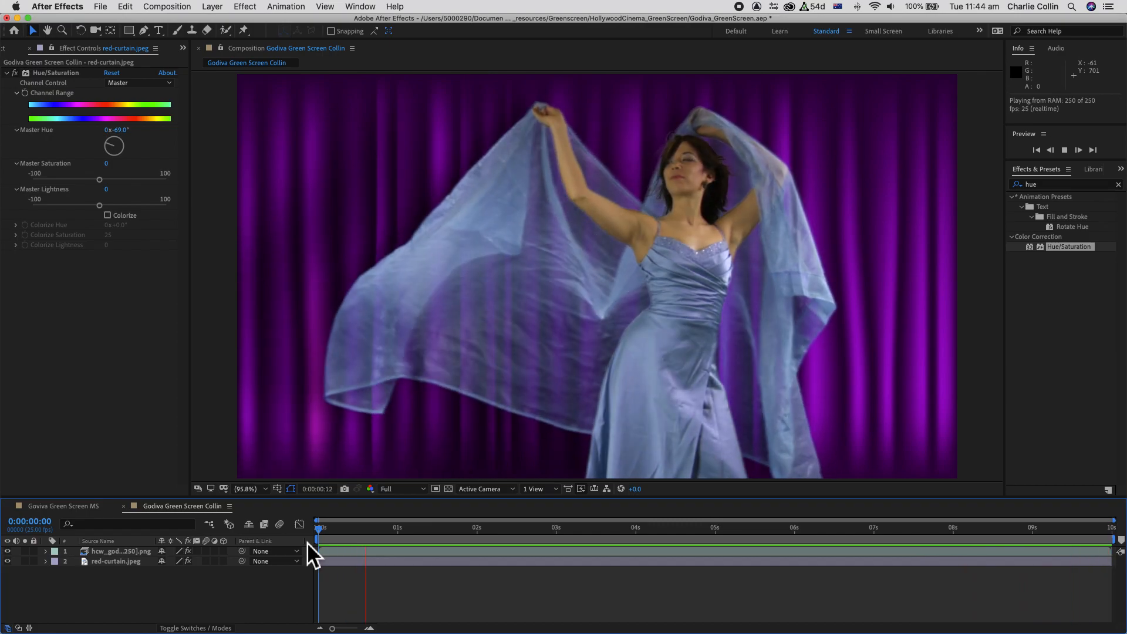
{"action": "key", "text": "space"}
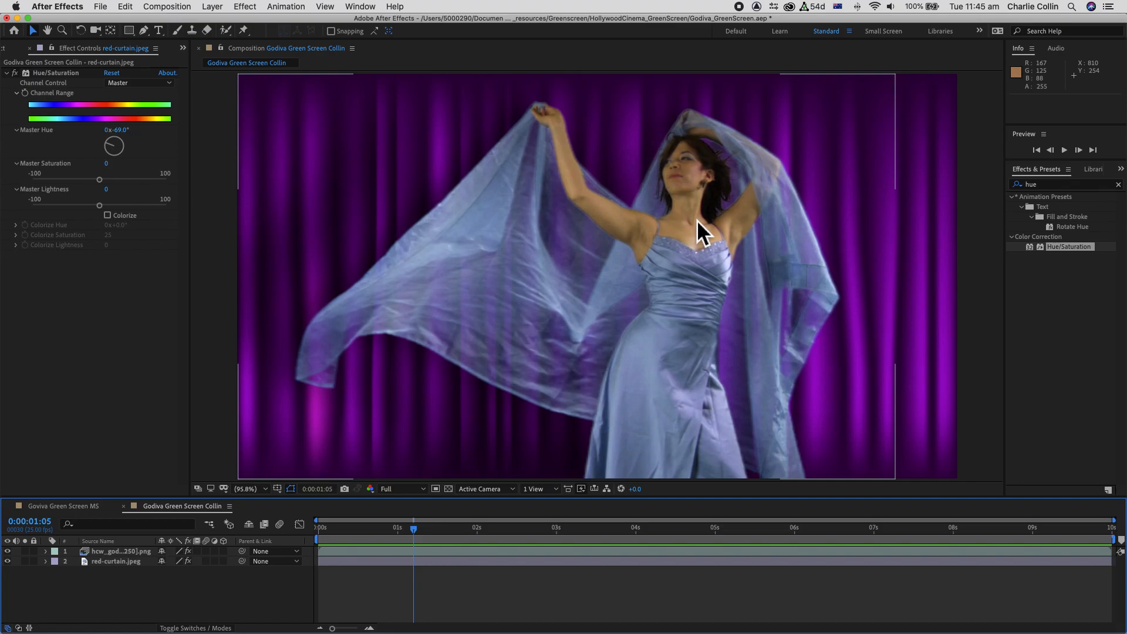
Enable Keylight's Foreground Colour Correction on the hcw_godiva layer and set its saturation to 110, with both drop shadows' settings collapsed
{"action": "left_click", "coordinate": [122, 554]}
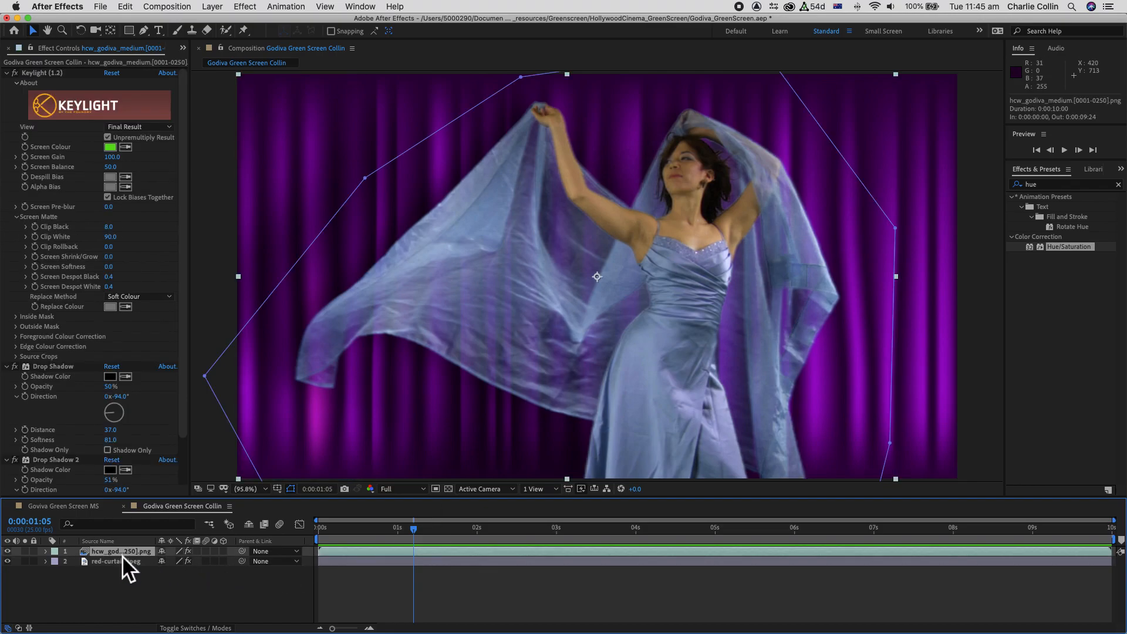
{"action": "left_click", "coordinate": [8, 367]}
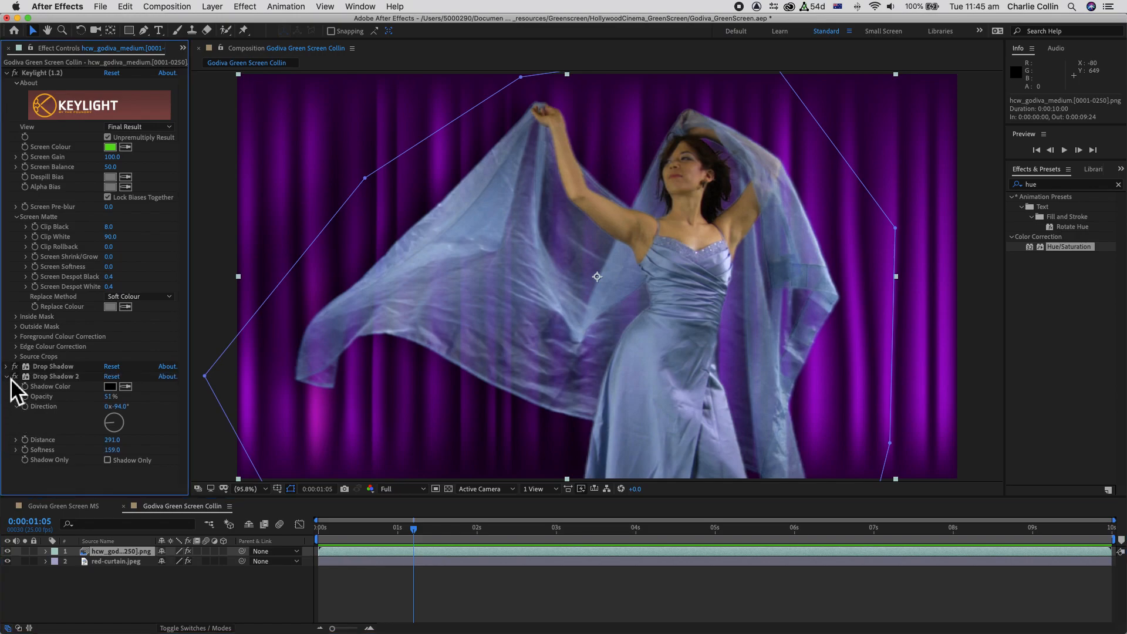
{"action": "left_click", "coordinate": [8, 378]}
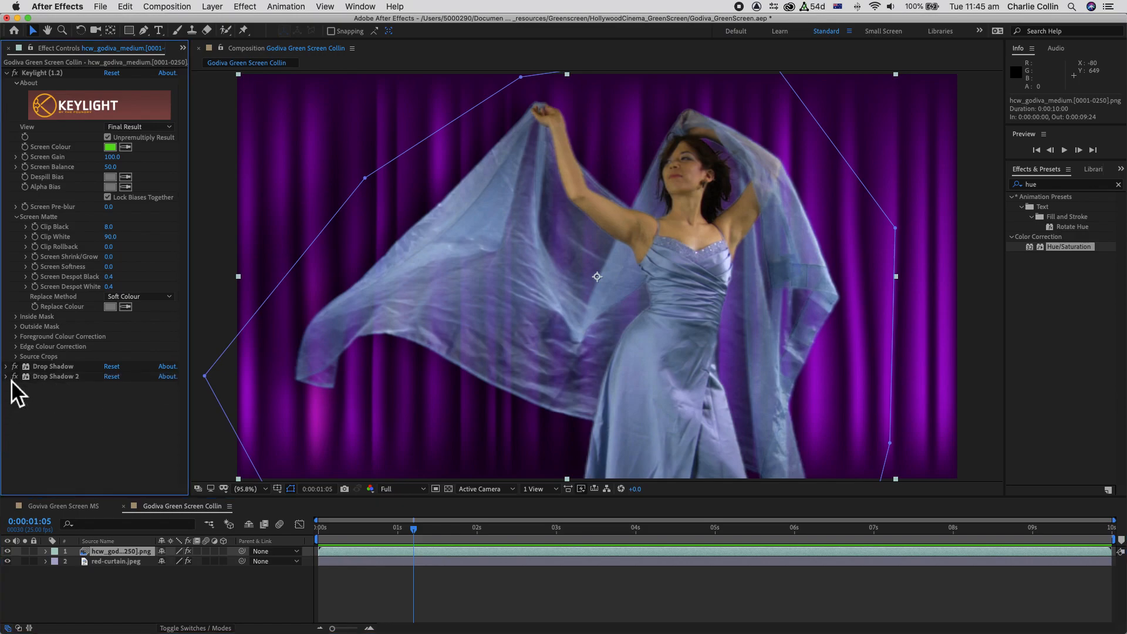
{"action": "left_click", "coordinate": [18, 338]}
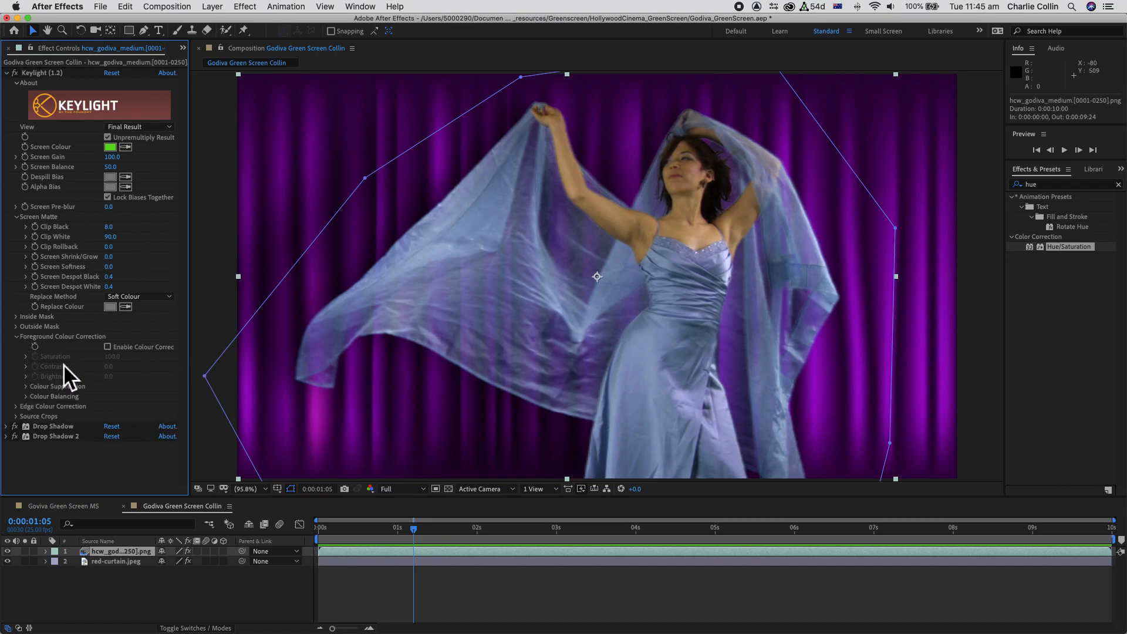
{"action": "left_click", "coordinate": [107, 347]}
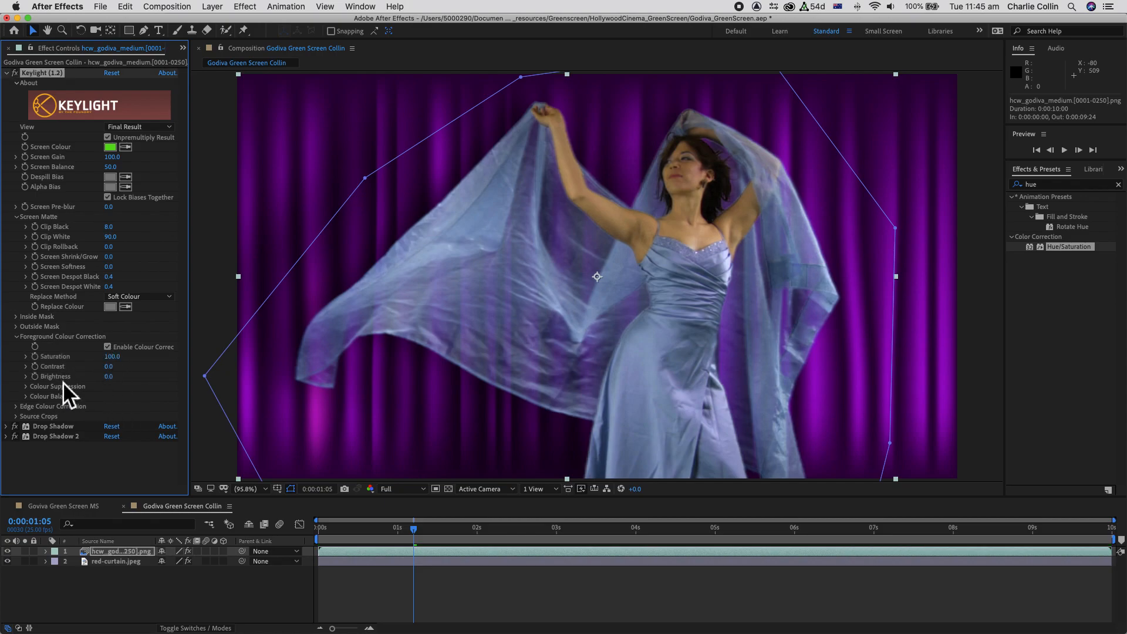
{"action": "left_click_drag", "start_coordinate": [111, 359], "coordinate": [122, 364]}
Check the more saturated foreground by scrubbing to 0:00:01:11 and returning to the first frame for playback
{"action": "left_click_drag", "start_coordinate": [408, 530], "coordinate": [433, 534]}
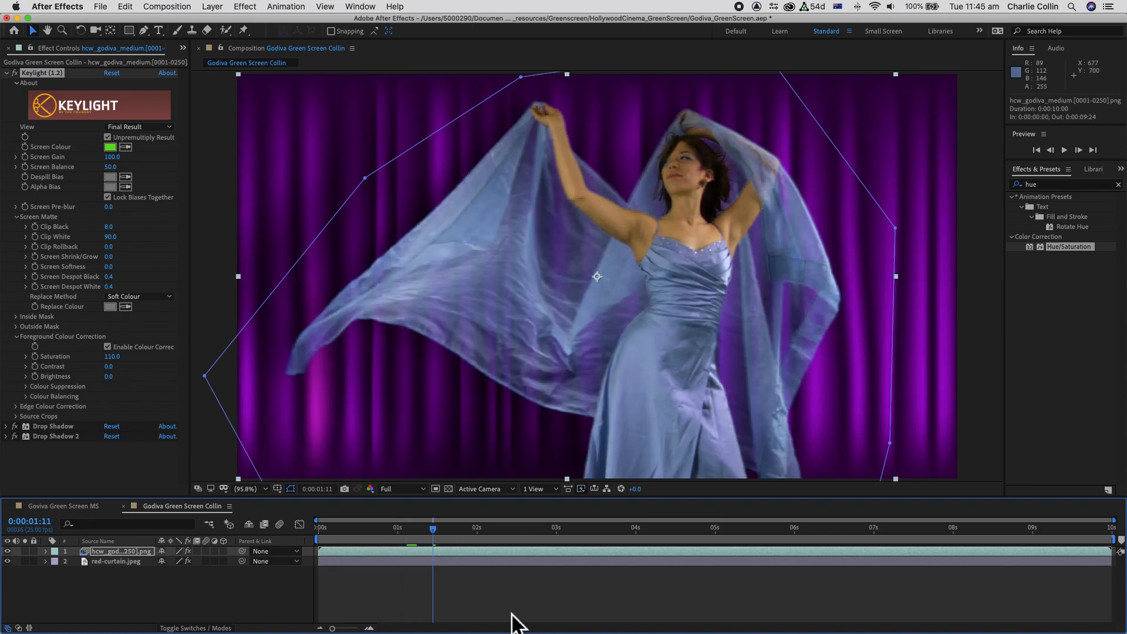
{"action": "left_click_drag", "start_coordinate": [433, 530], "coordinate": [318, 532]}
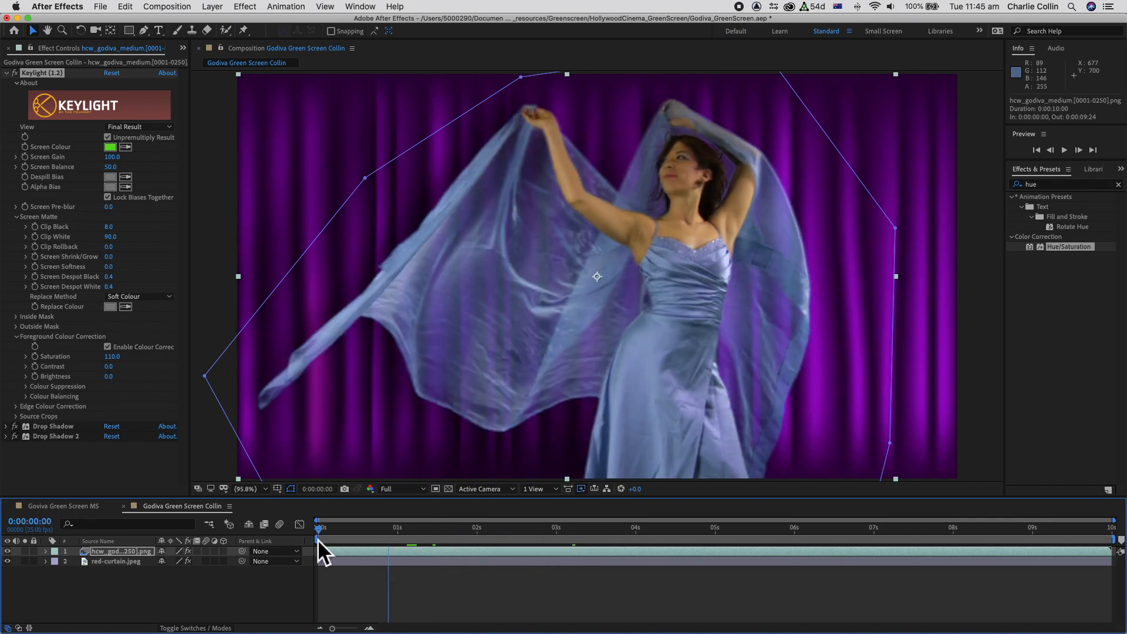